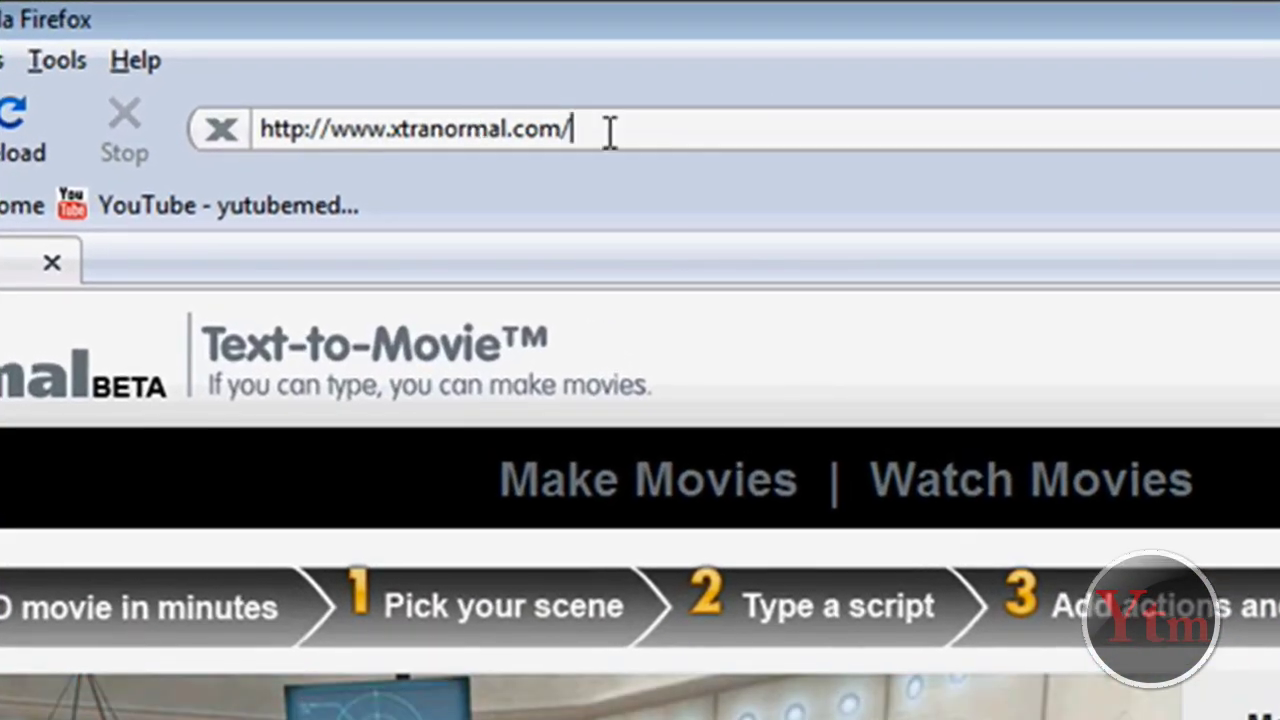
Sign in to the Xtranormal account from the site's sign-up and sign-in forms
click(608, 130)
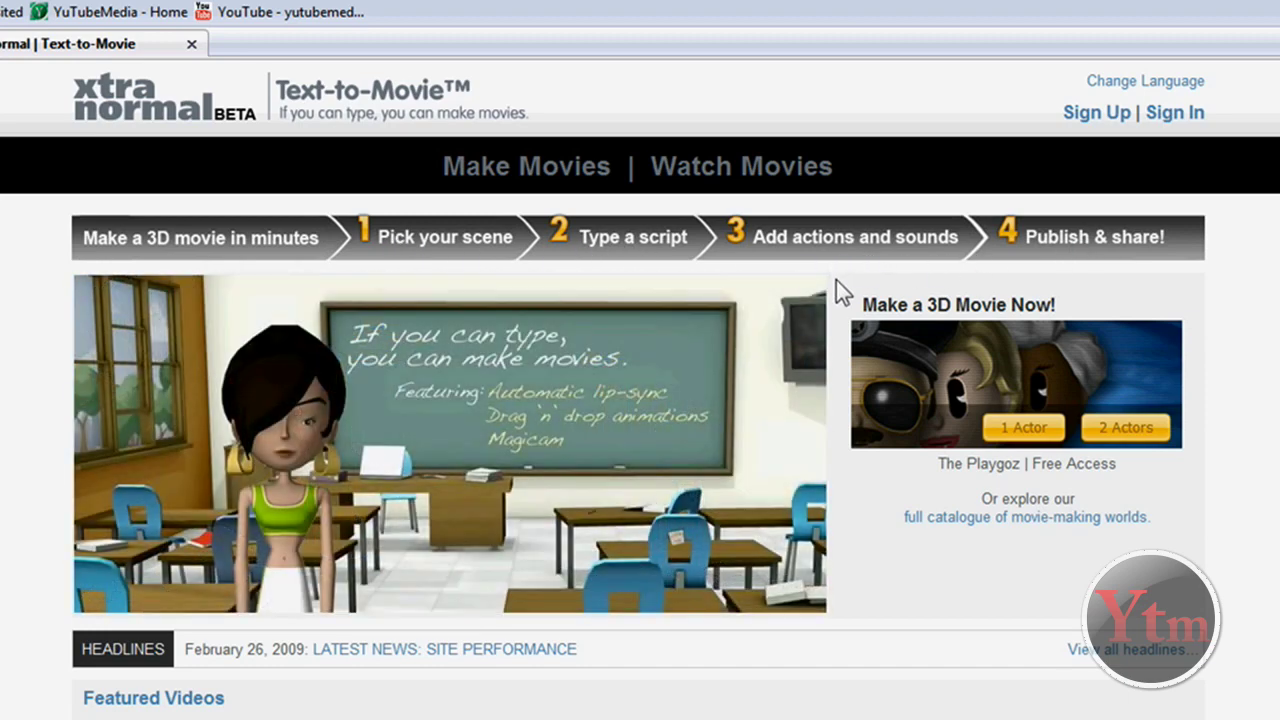
scroll(836, 280, down, 5)
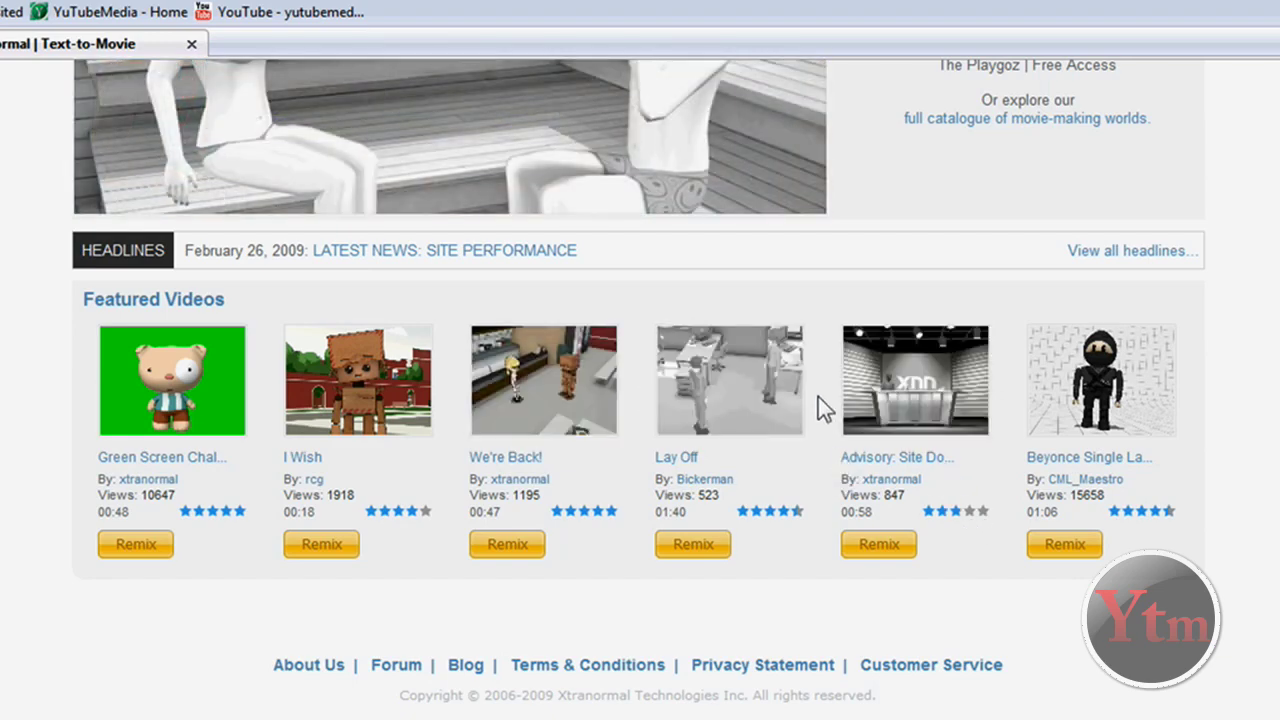
scroll(817, 392, up, 5)
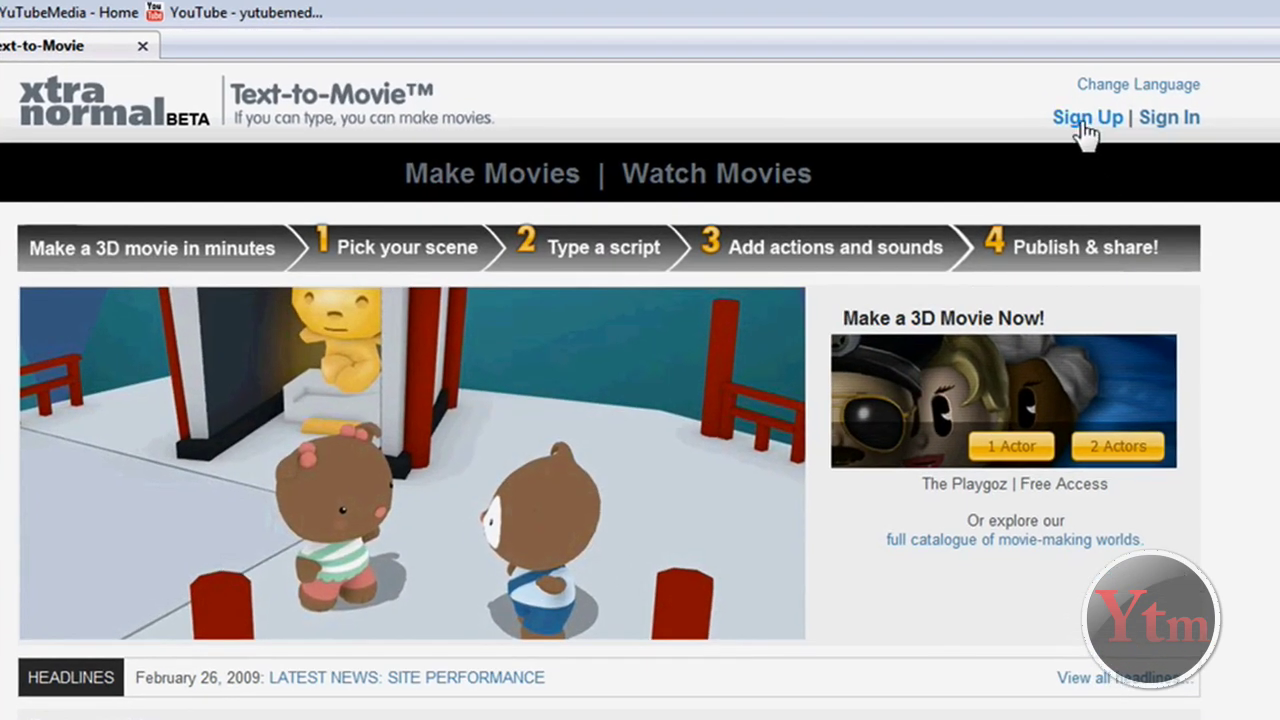
click(1086, 120)
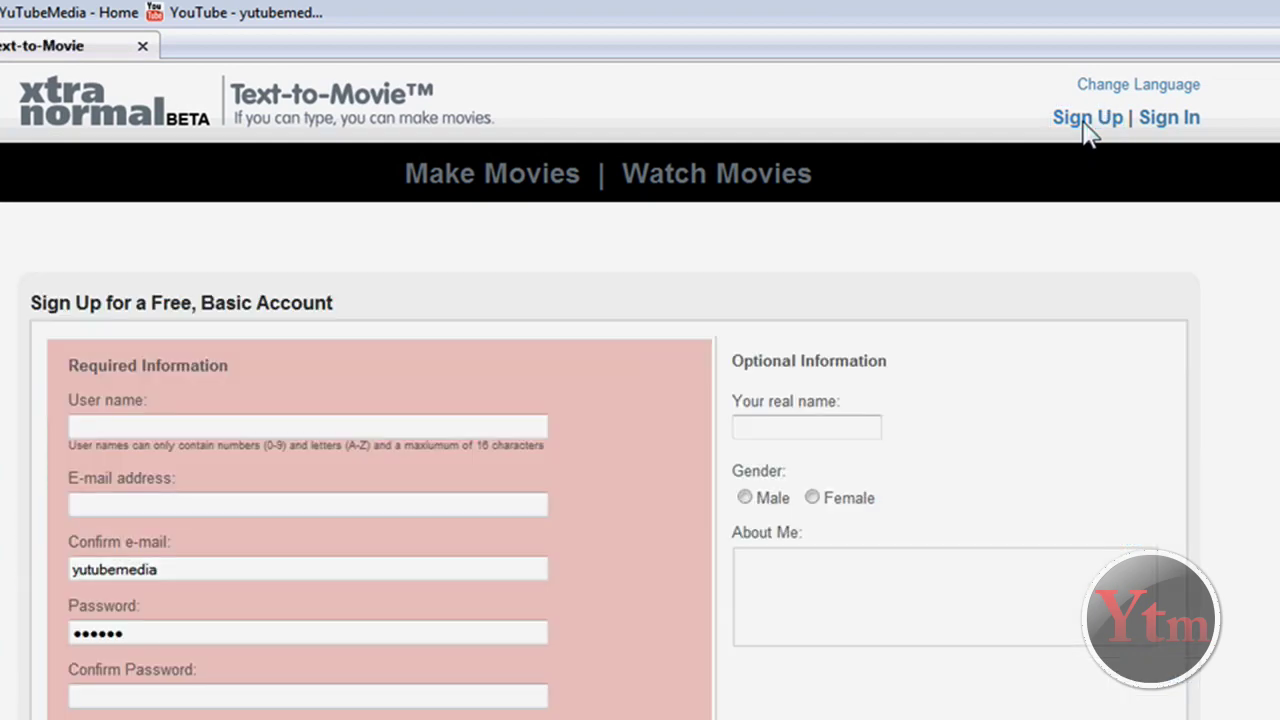
scroll(514, 446, down, 3)
scroll(531, 420, up, 3)
click(1167, 118)
click(228, 391)
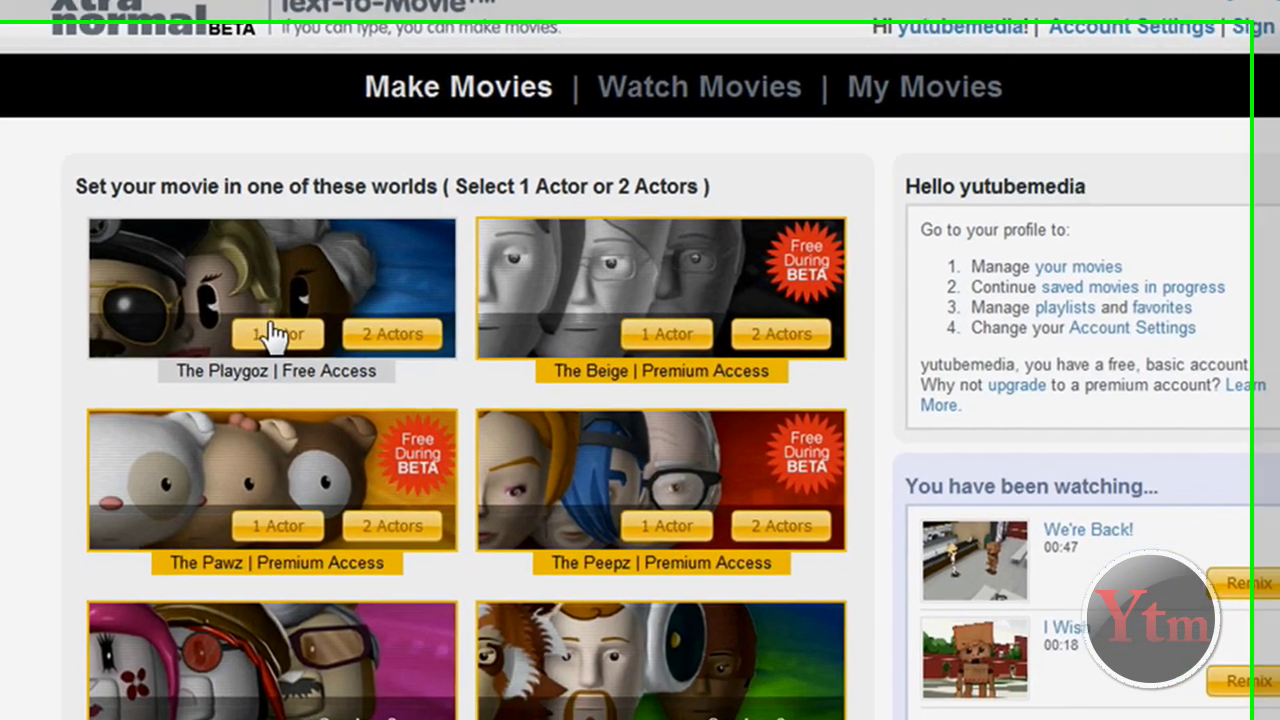
click(277, 334)
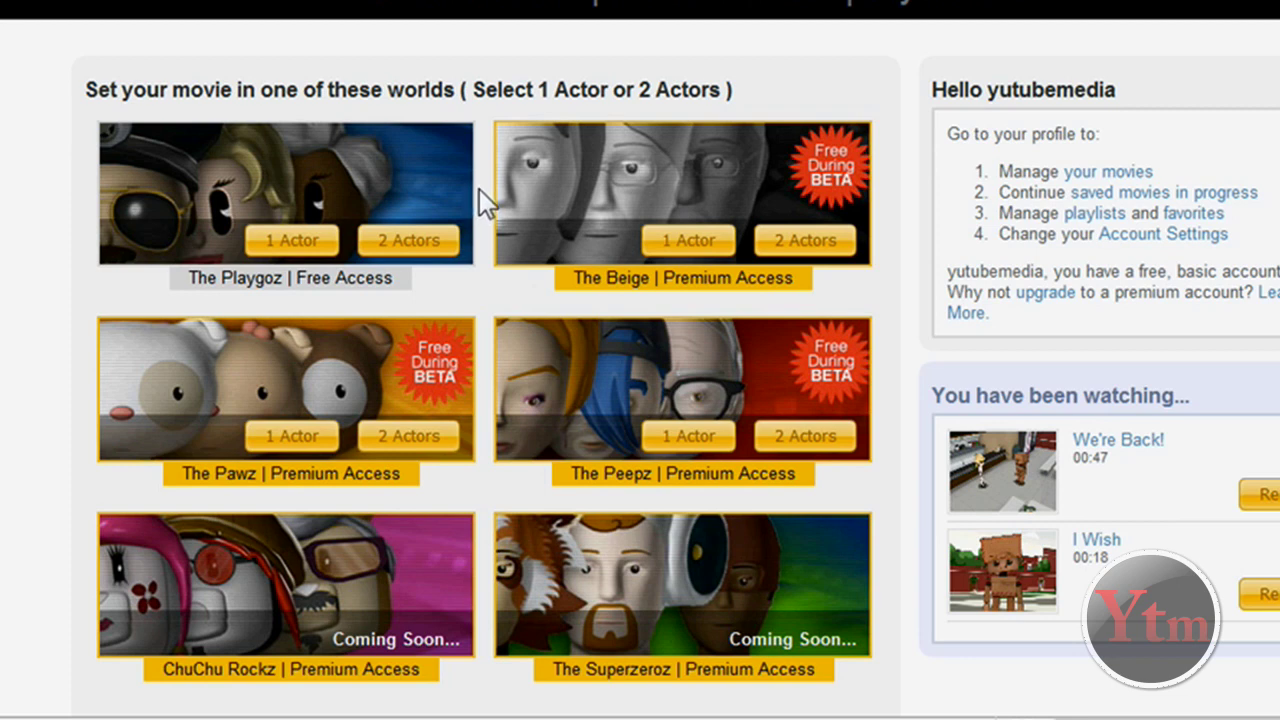
Look over the Make Movies world list, focusing on The Playgoz one-actor option
drag(104, 130, 404, 272)
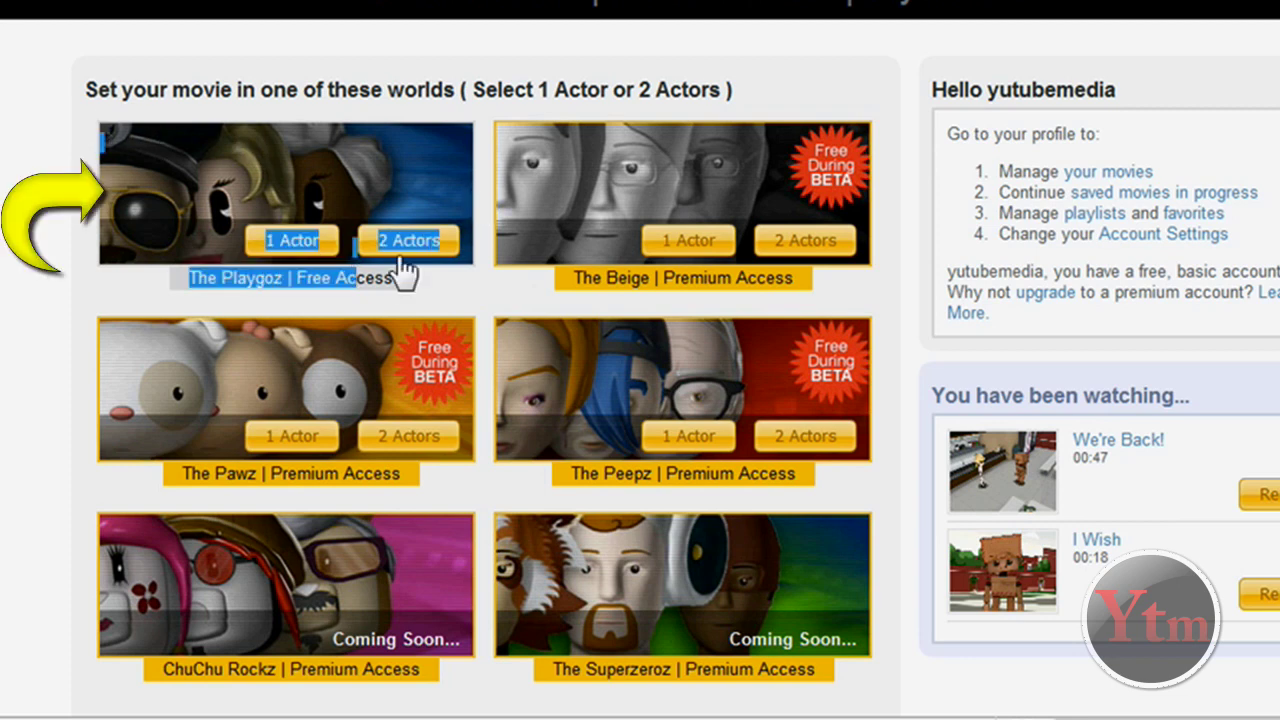
drag(106, 130, 406, 309)
click(437, 282)
drag(139, 131, 177, 156)
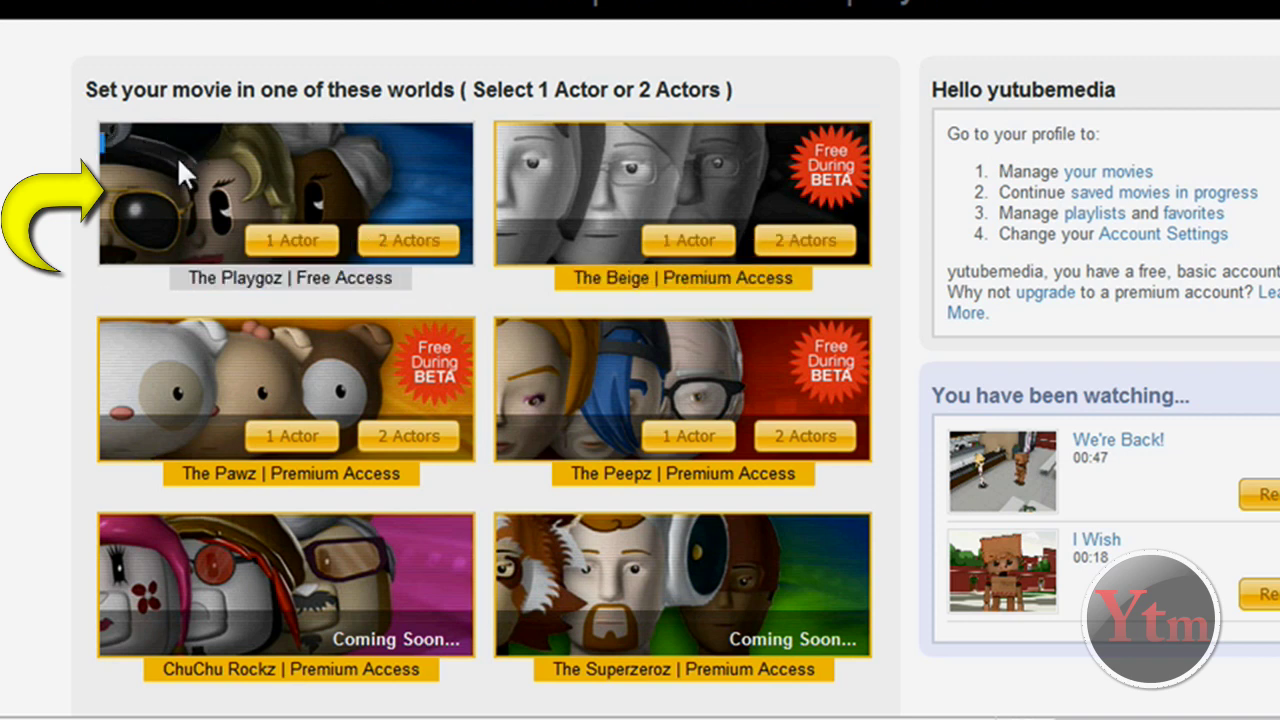
click(236, 170)
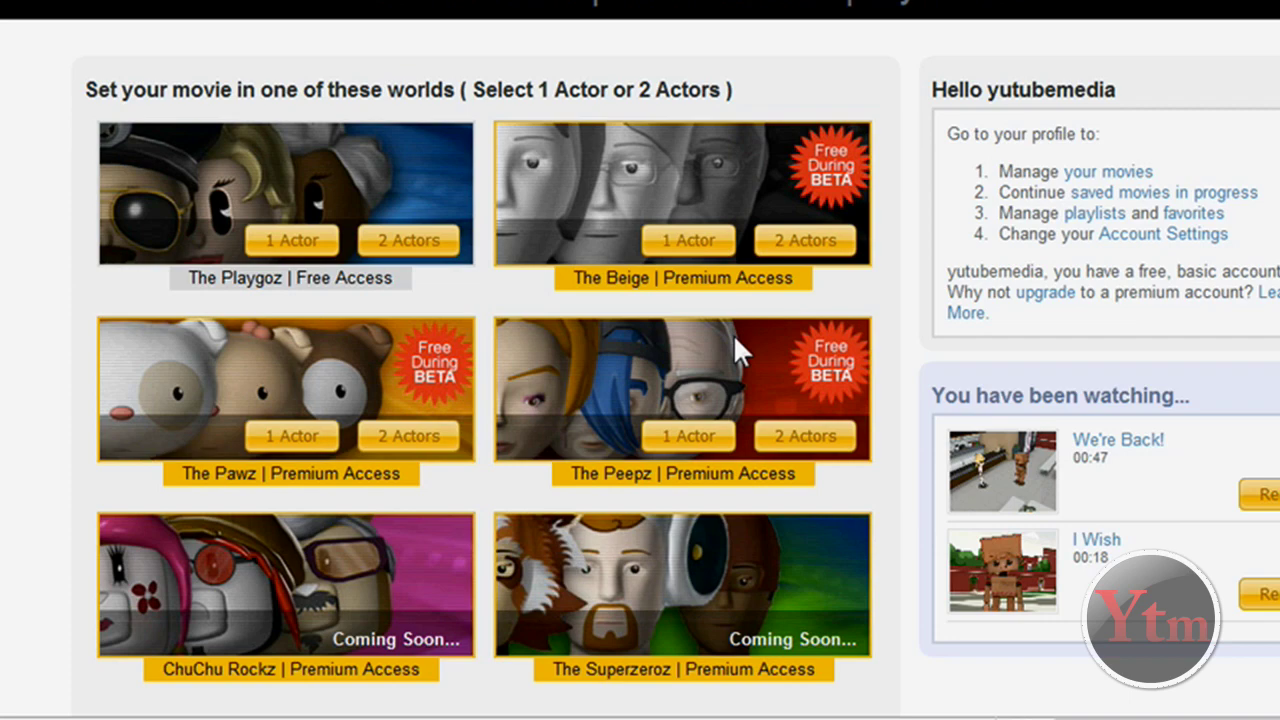
scroll(479, 251, up, 1)
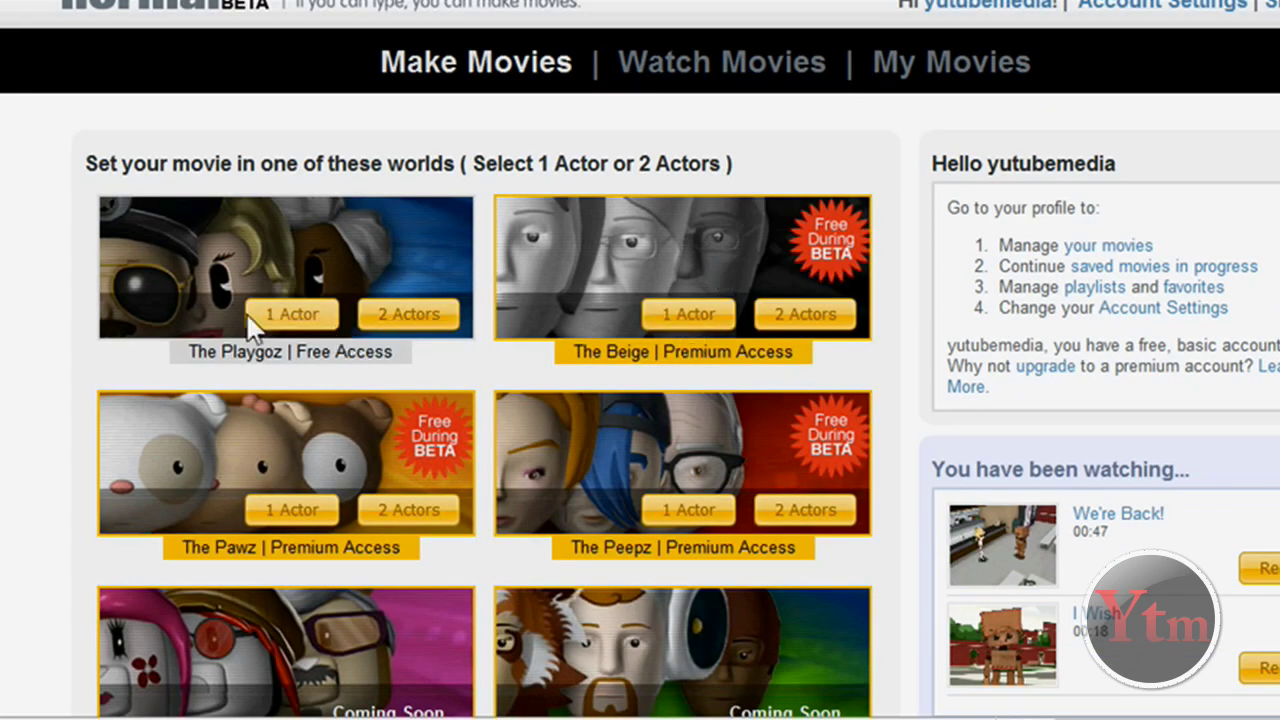
drag(100, 212, 253, 241)
click(272, 243)
Start a 1 Actor movie under The Playgoz and scroll to Design the Scene
click(296, 318)
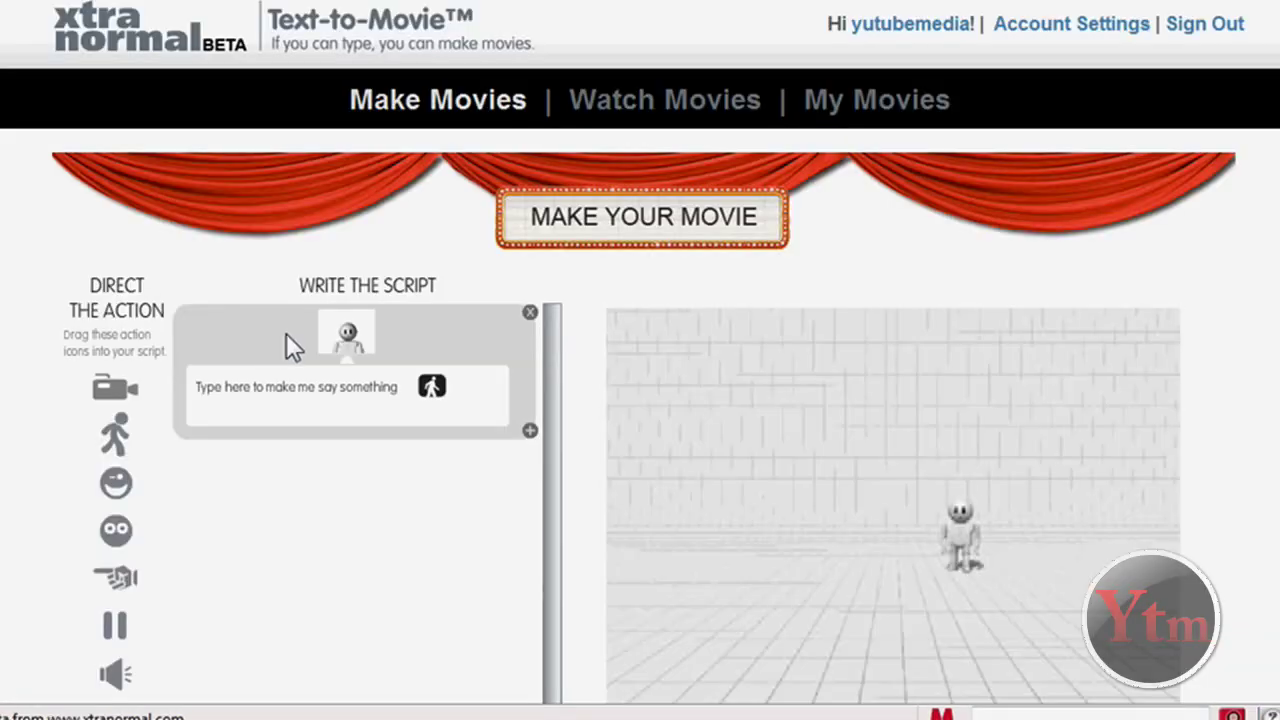
scroll(580, 300, down, 3)
scroll(578, 305, down, 3)
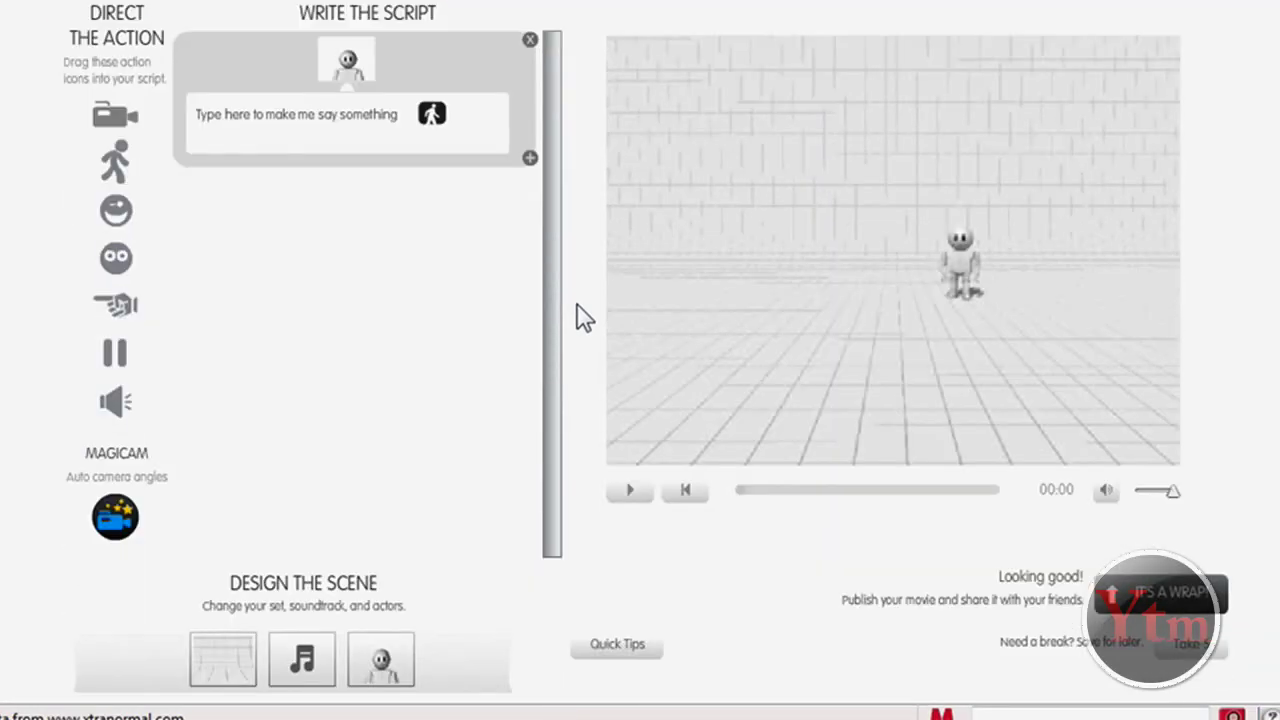
scroll(585, 318, up, 1)
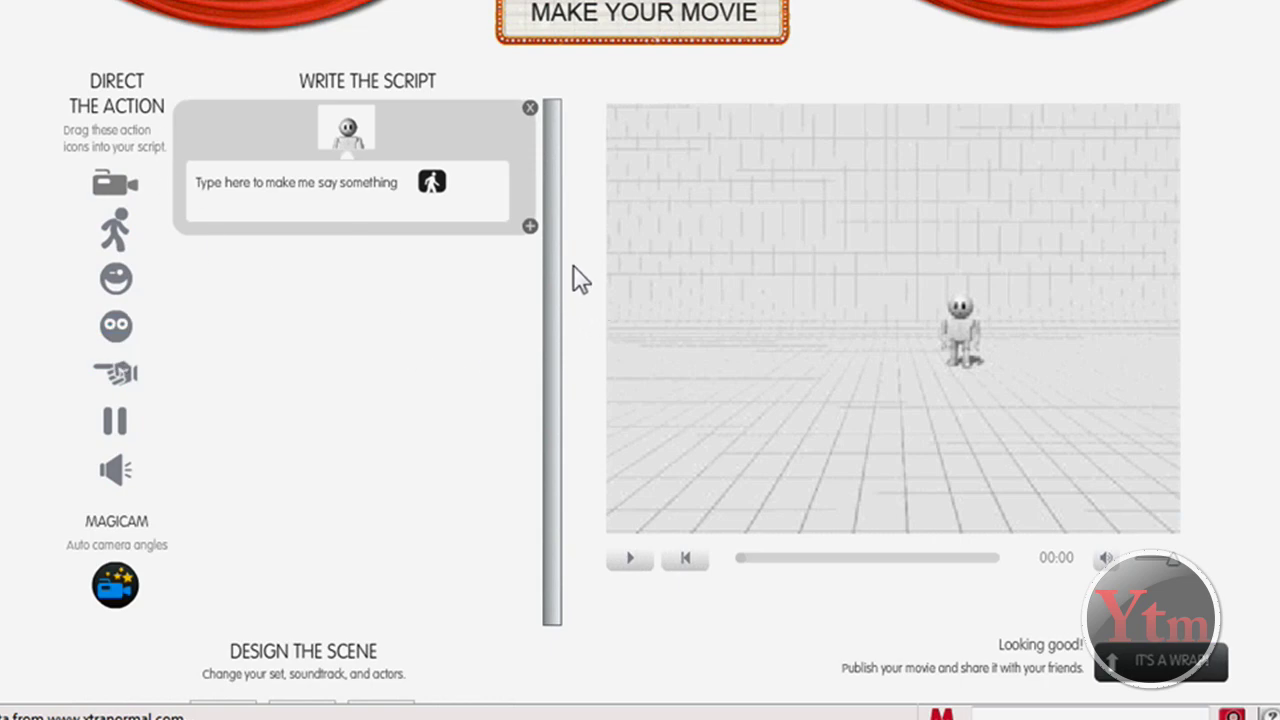
scroll(574, 283, down, 1)
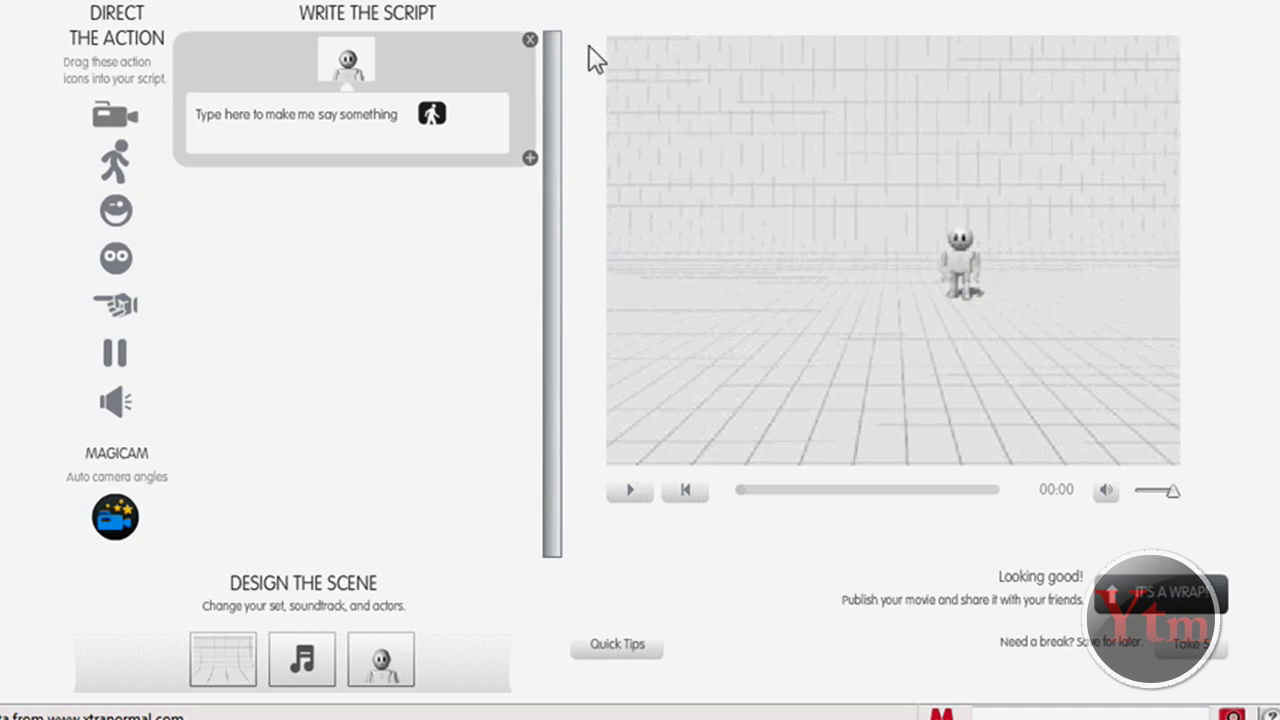
scroll(583, 63, down, 2)
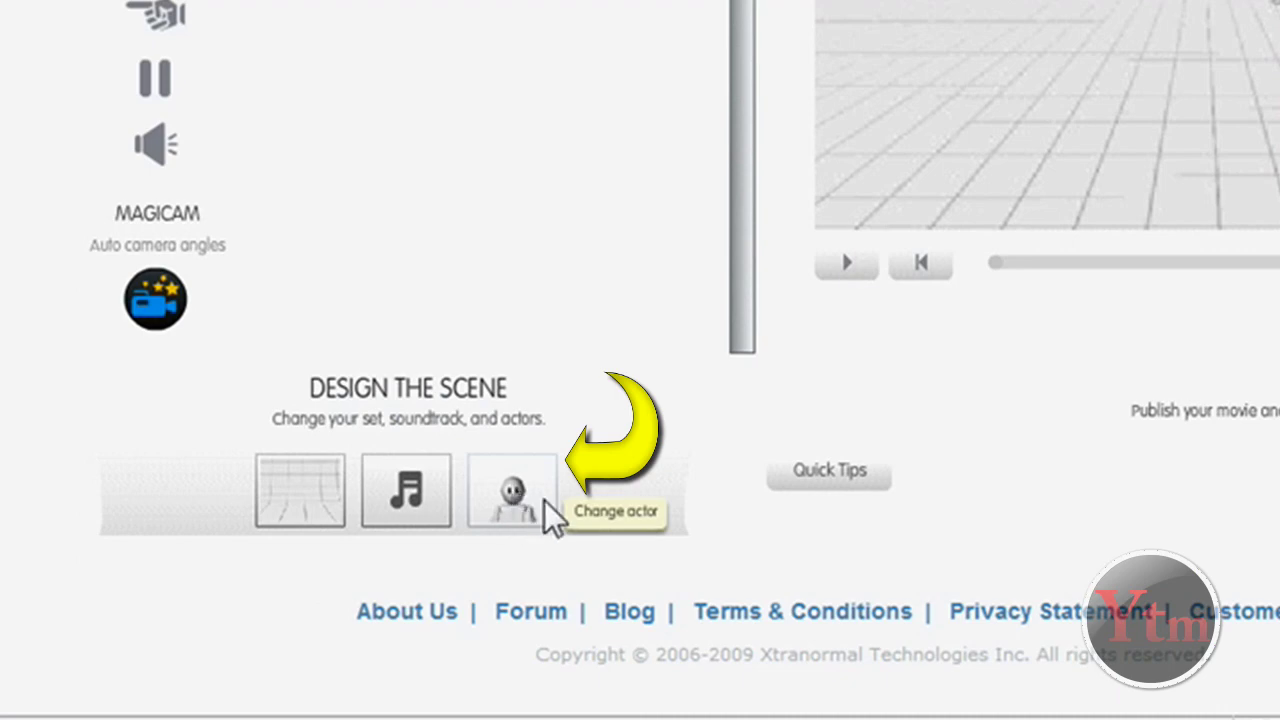
Preview the firefighter and ninja, then choose the grey-suited man as the actor
click(514, 485)
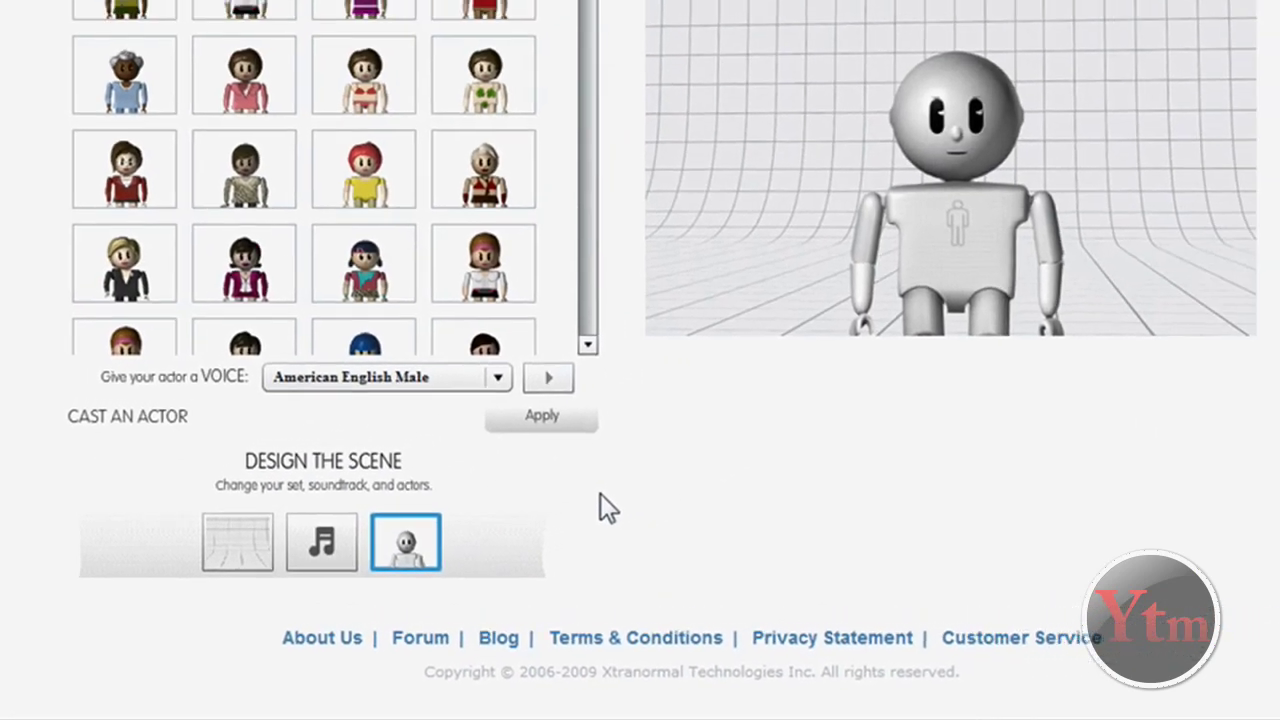
scroll(600, 505, up, 4)
mouse_move(563, 175)
mouse_down()
mouse_move(581, 248)
mouse_move(571, 521)
mouse_move(573, 431)
mouse_move(563, 488)
mouse_up()
click(474, 222)
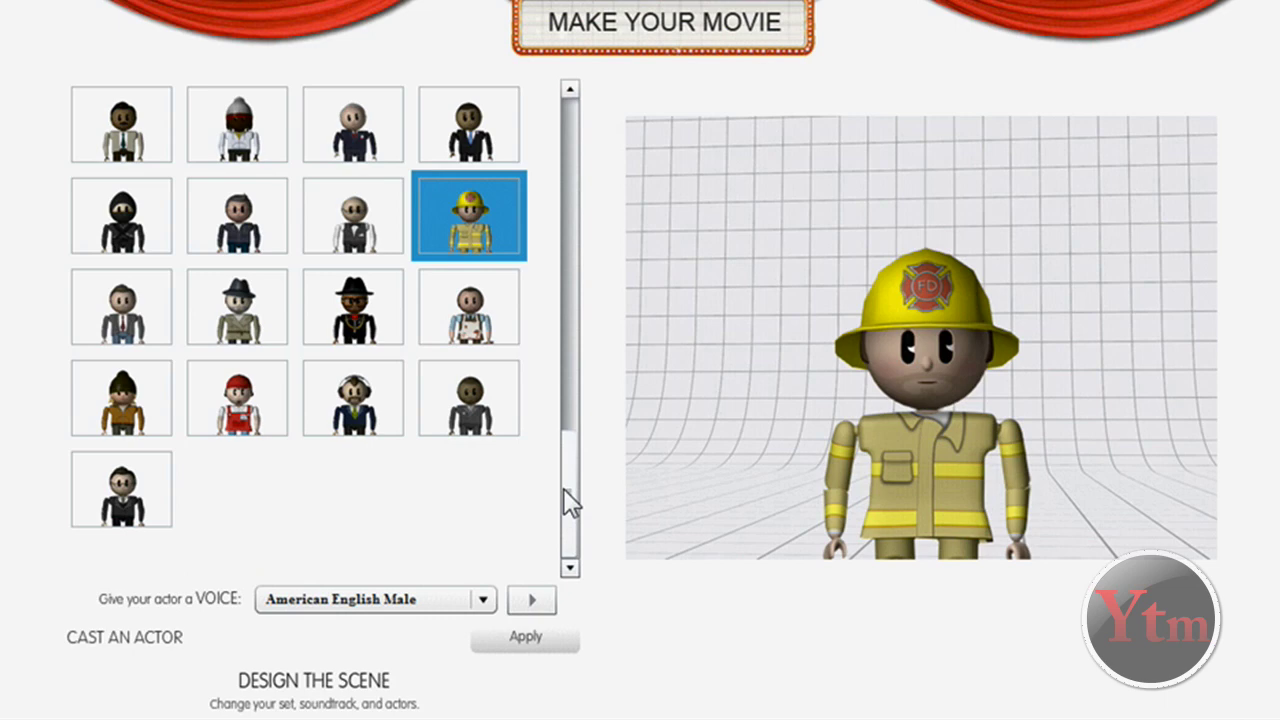
click(135, 228)
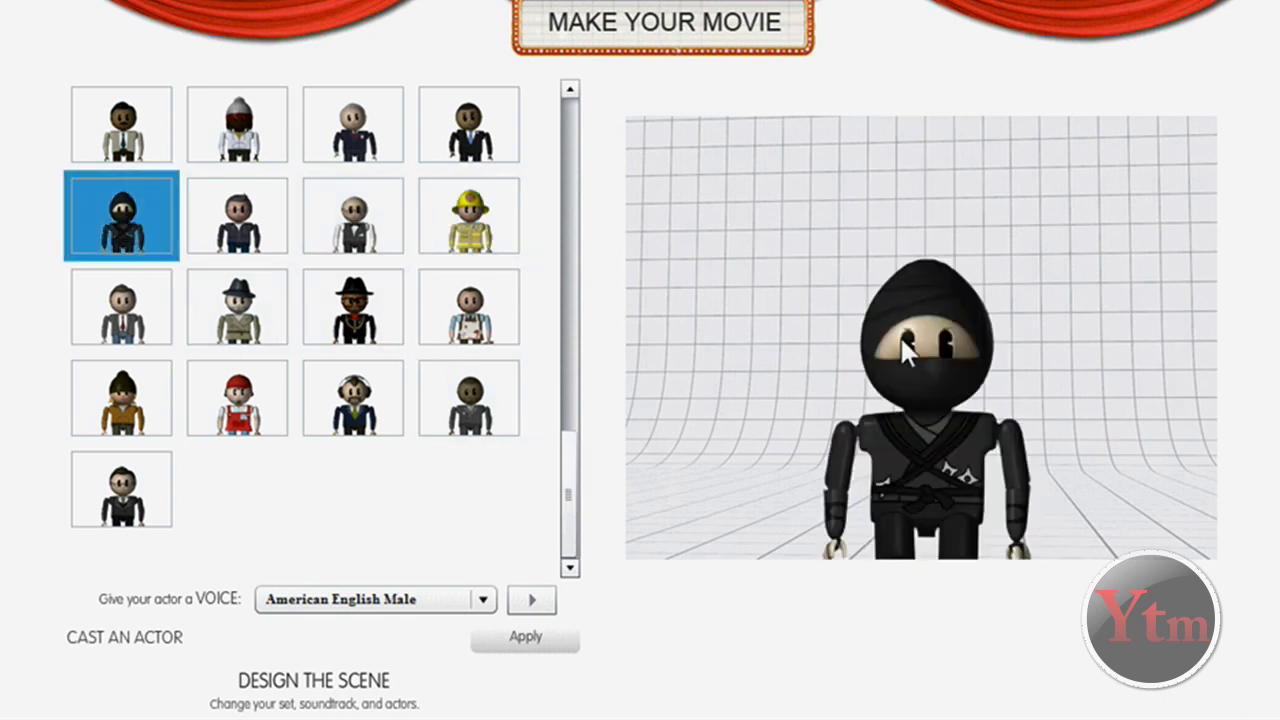
click(150, 304)
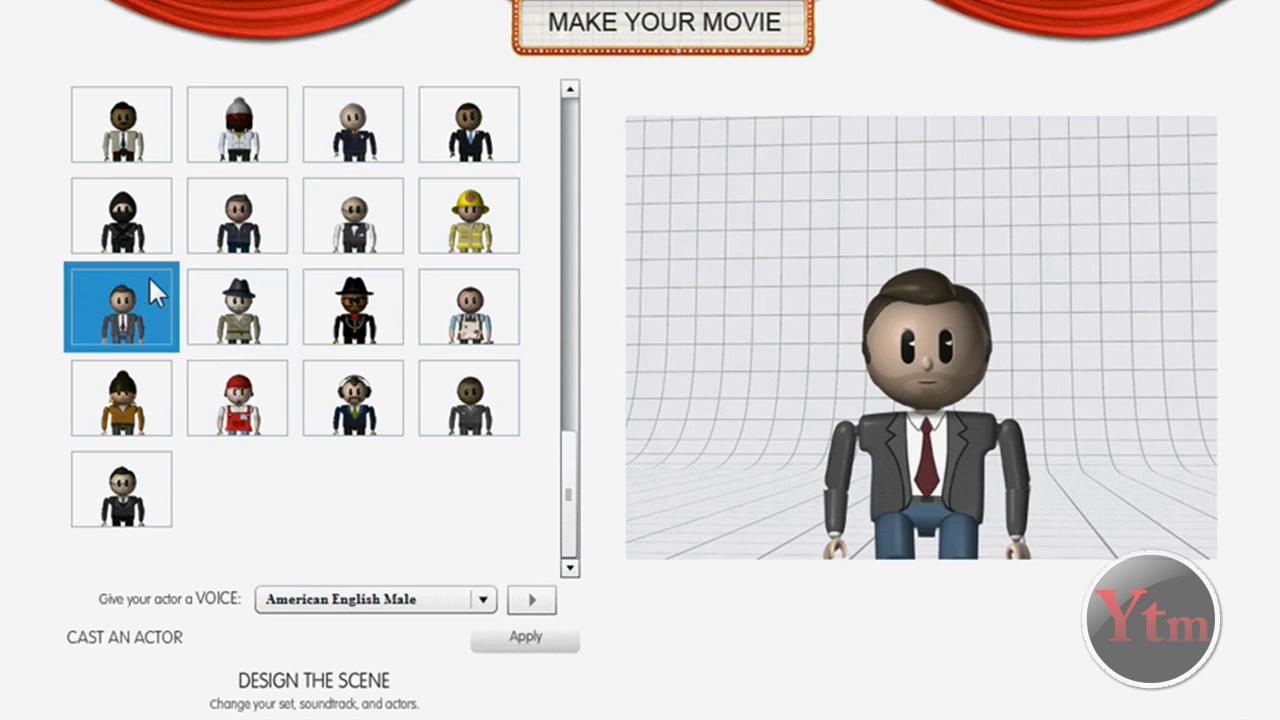
Keep American English Male as the suited actor's voice
scroll(720, 610, down, 1)
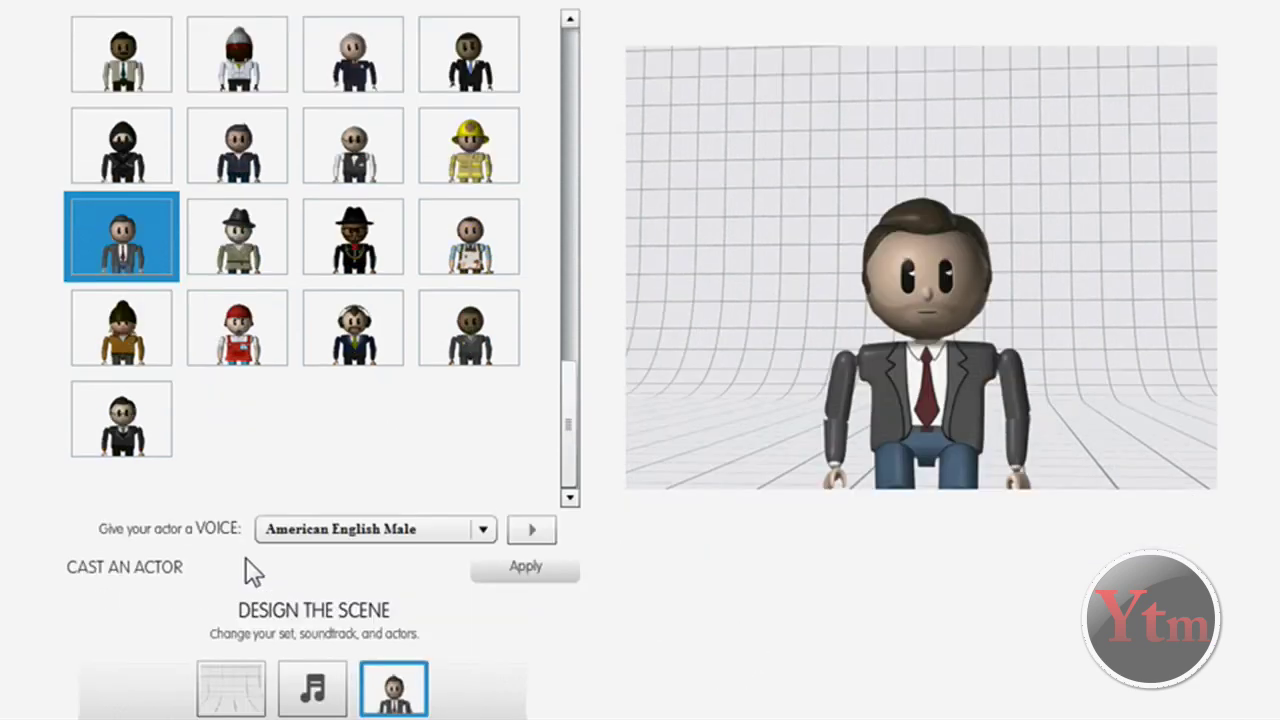
click(482, 530)
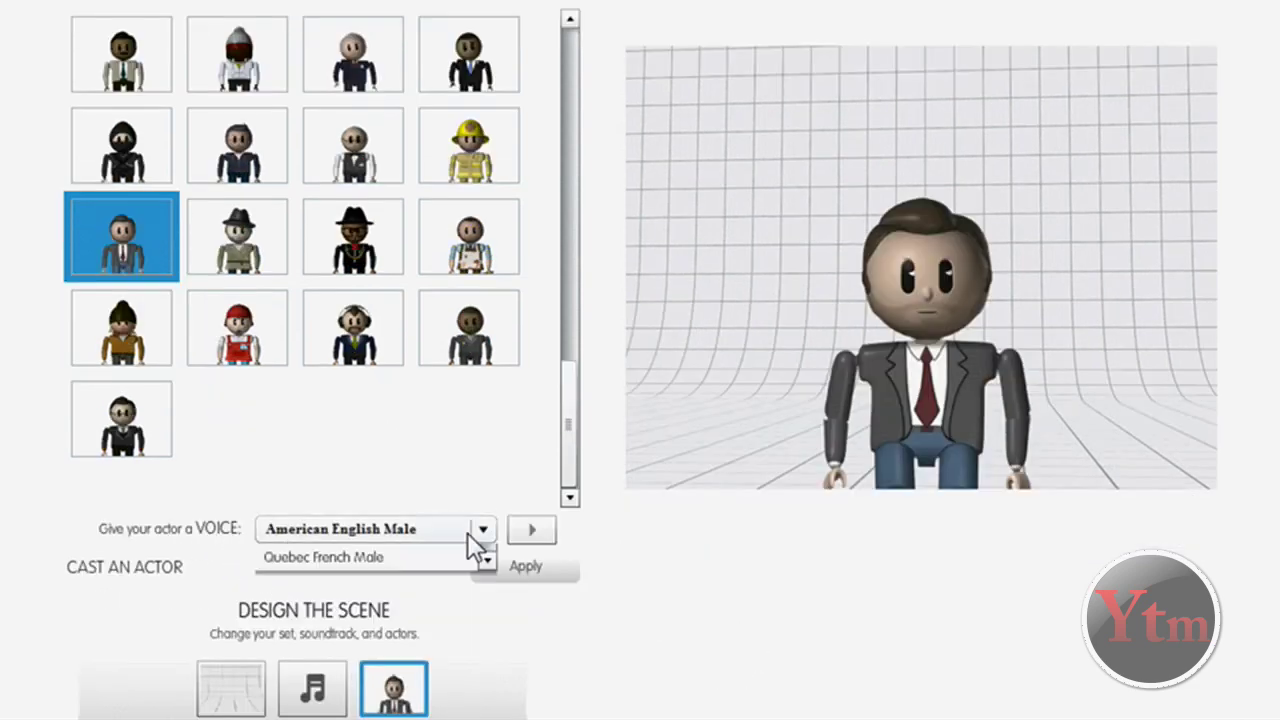
scroll(485, 626, up, 1)
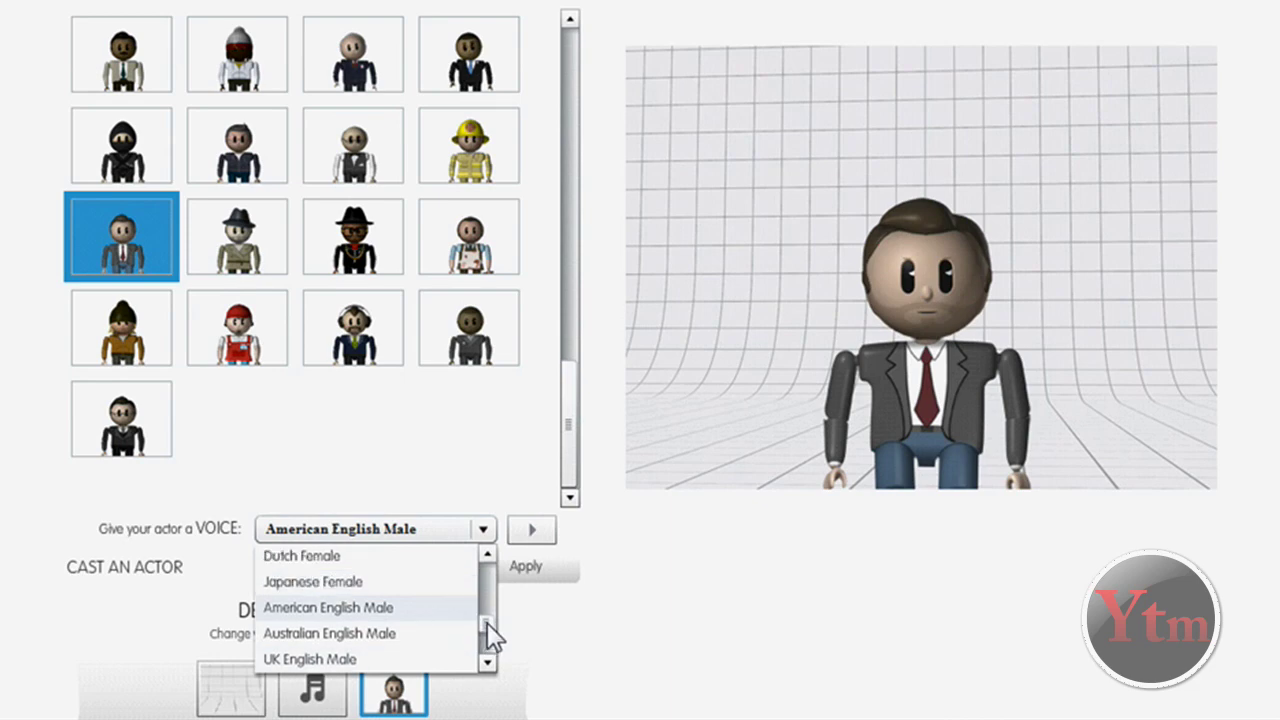
scroll(487, 621, up, 1)
scroll(485, 622, down, 2)
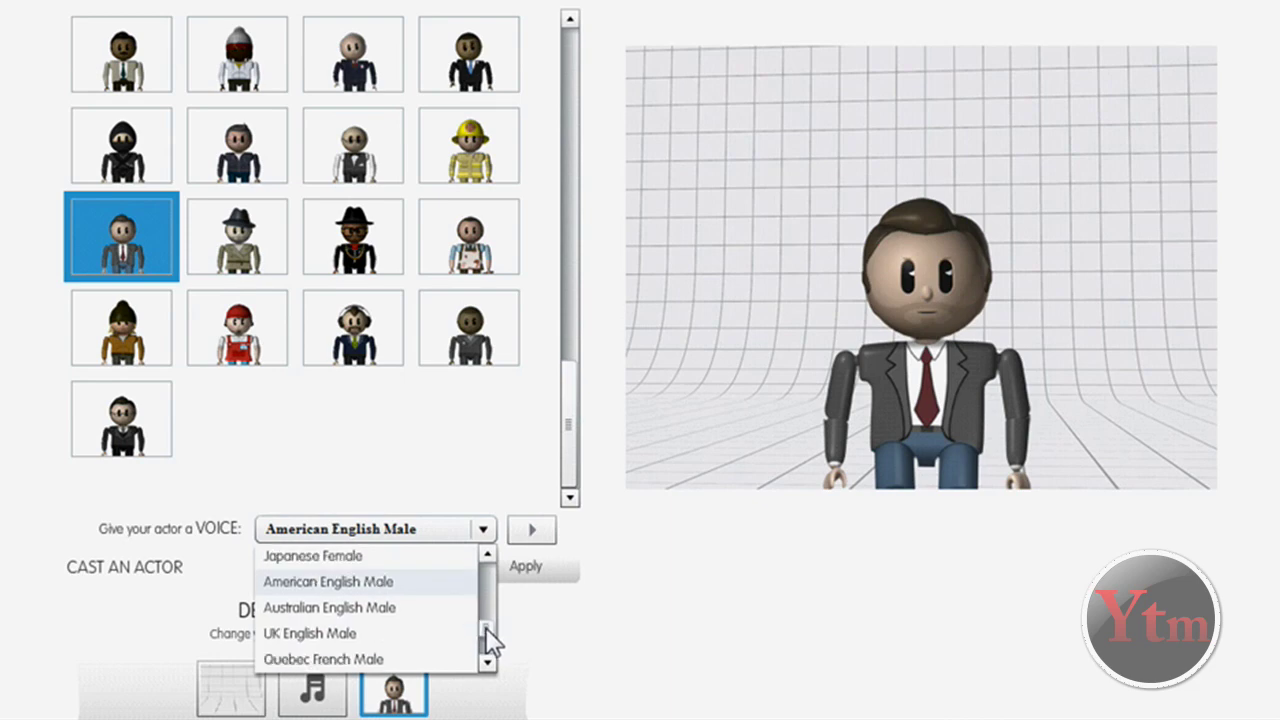
click(329, 583)
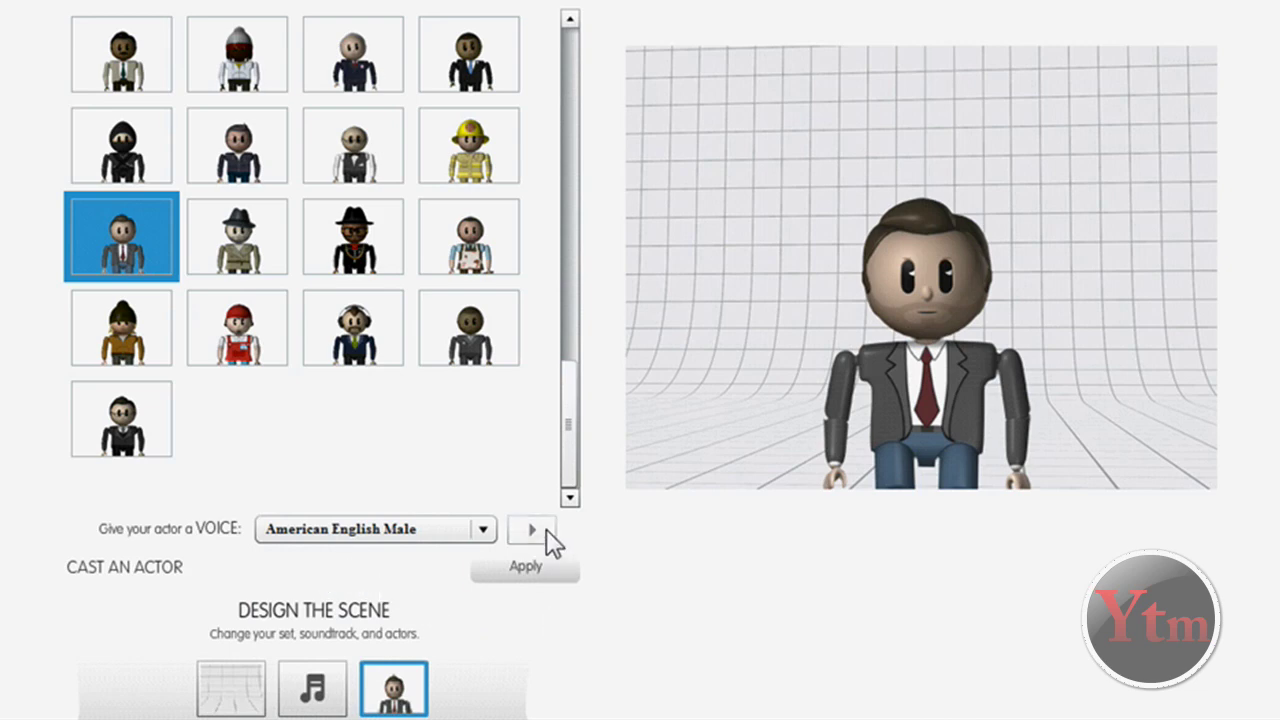
scroll(250, 232, down, 1)
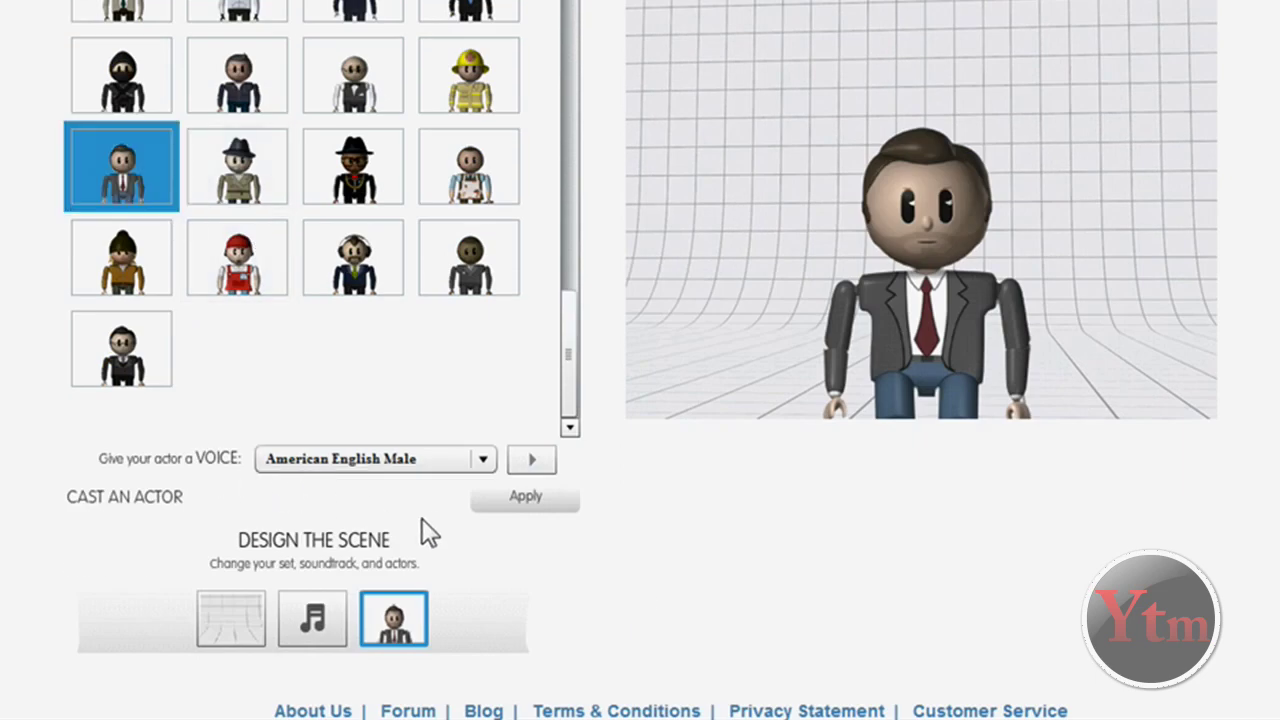
Apply the suited actor, then preview the living room, staircase, stadium and mansion sets
click(508, 497)
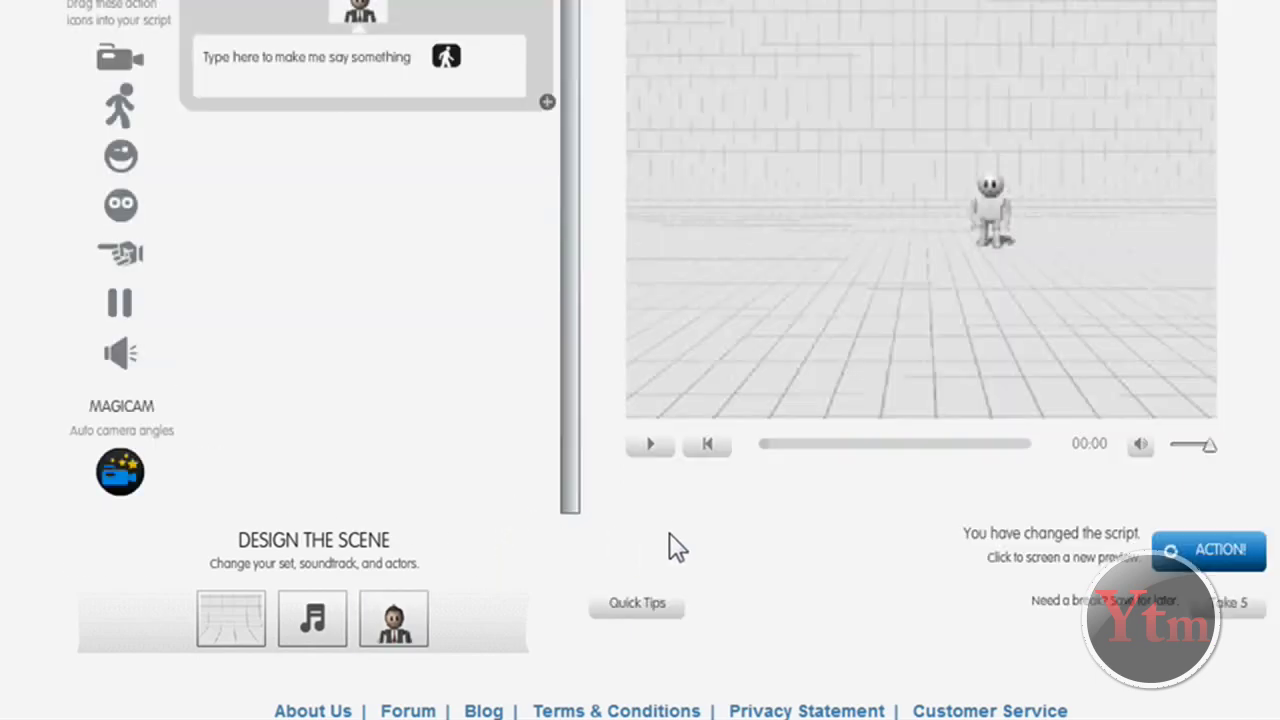
scroll(673, 523, down, 1)
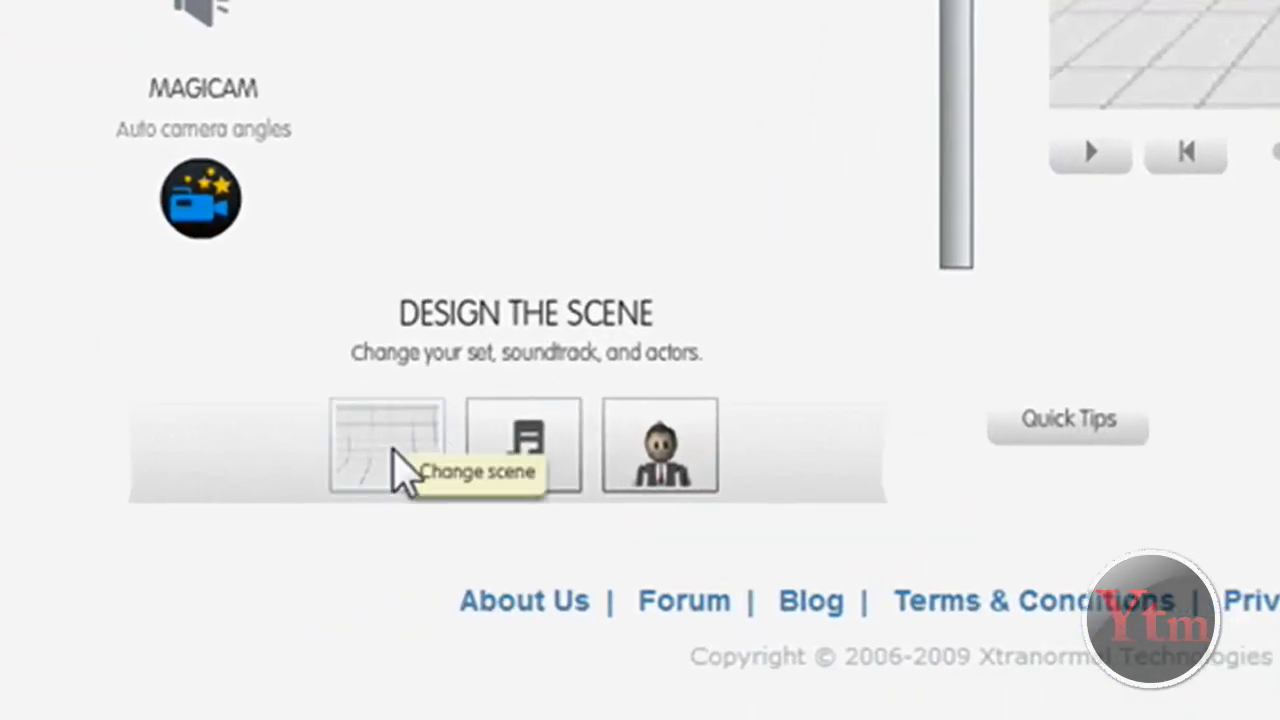
click(388, 462)
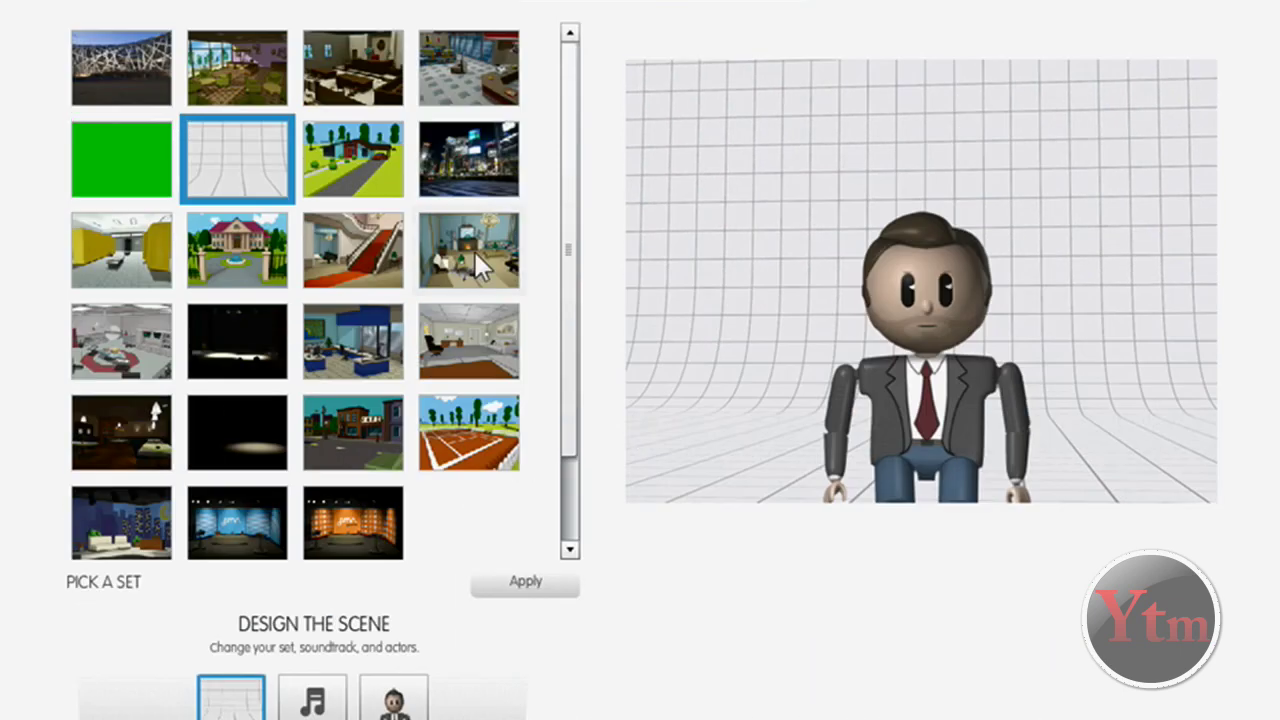
click(475, 252)
click(332, 217)
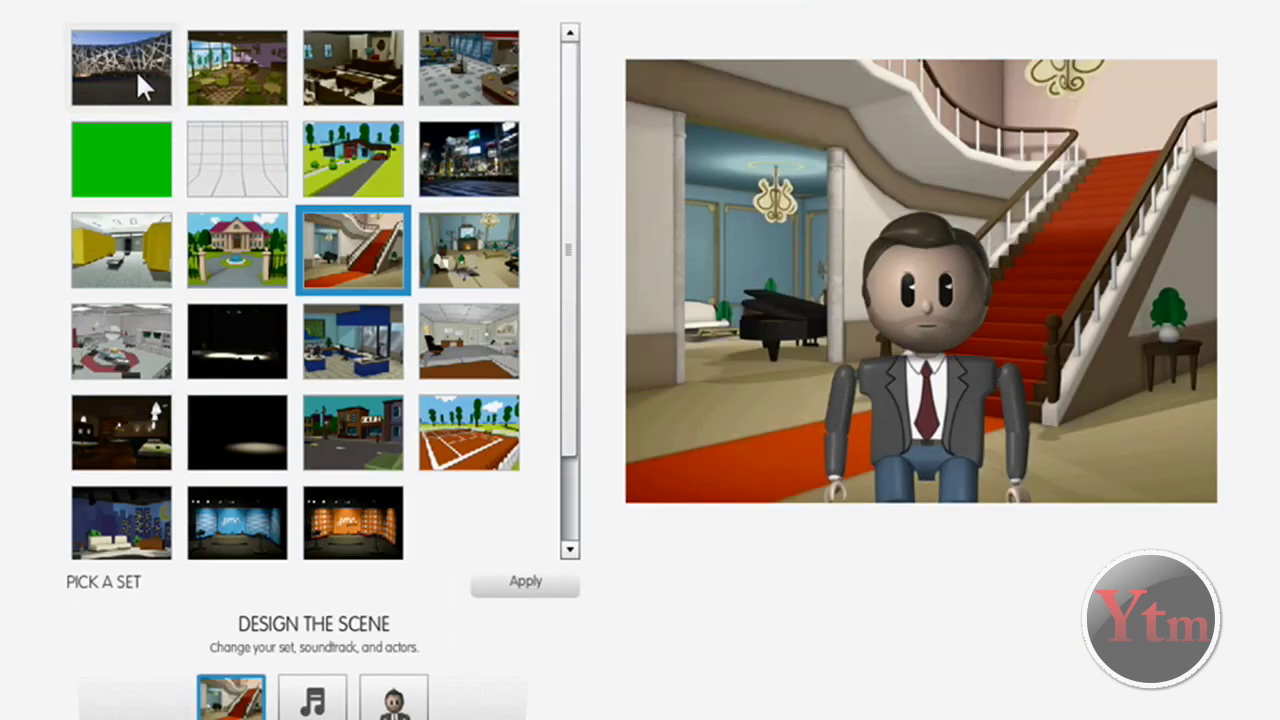
click(136, 69)
click(350, 245)
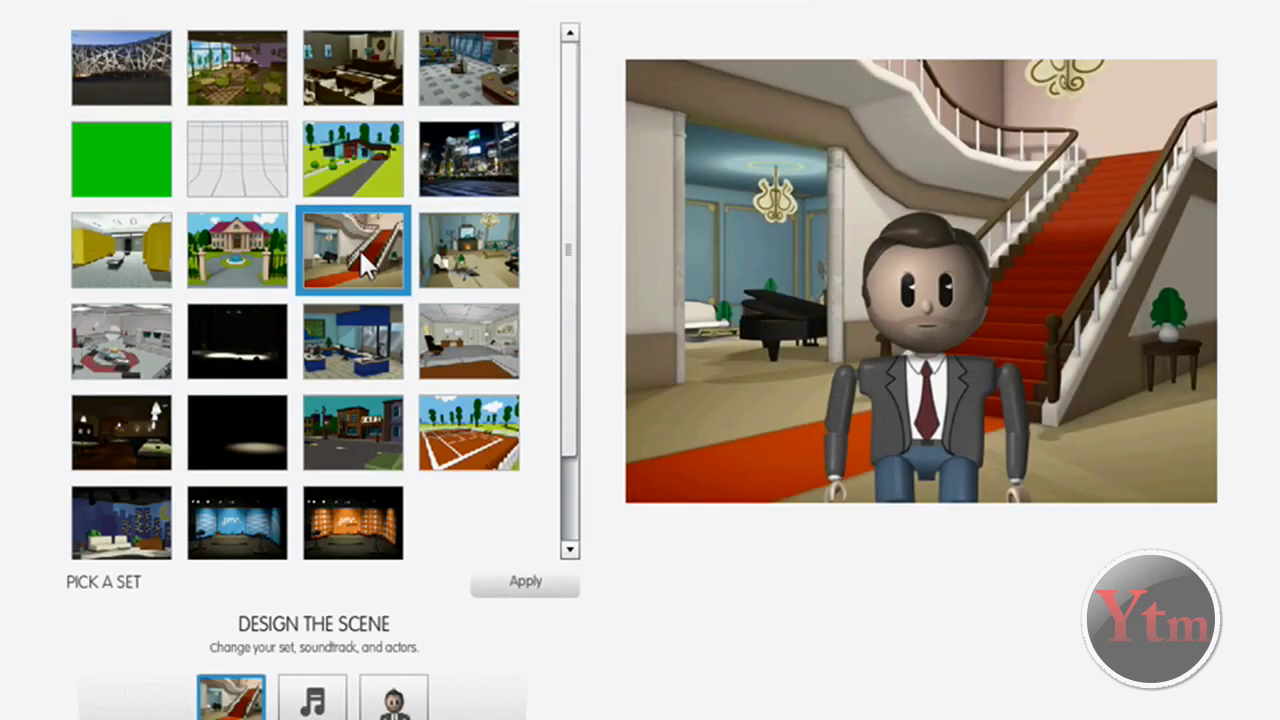
click(226, 250)
Choose the white office set over the blue office and apply it
click(503, 340)
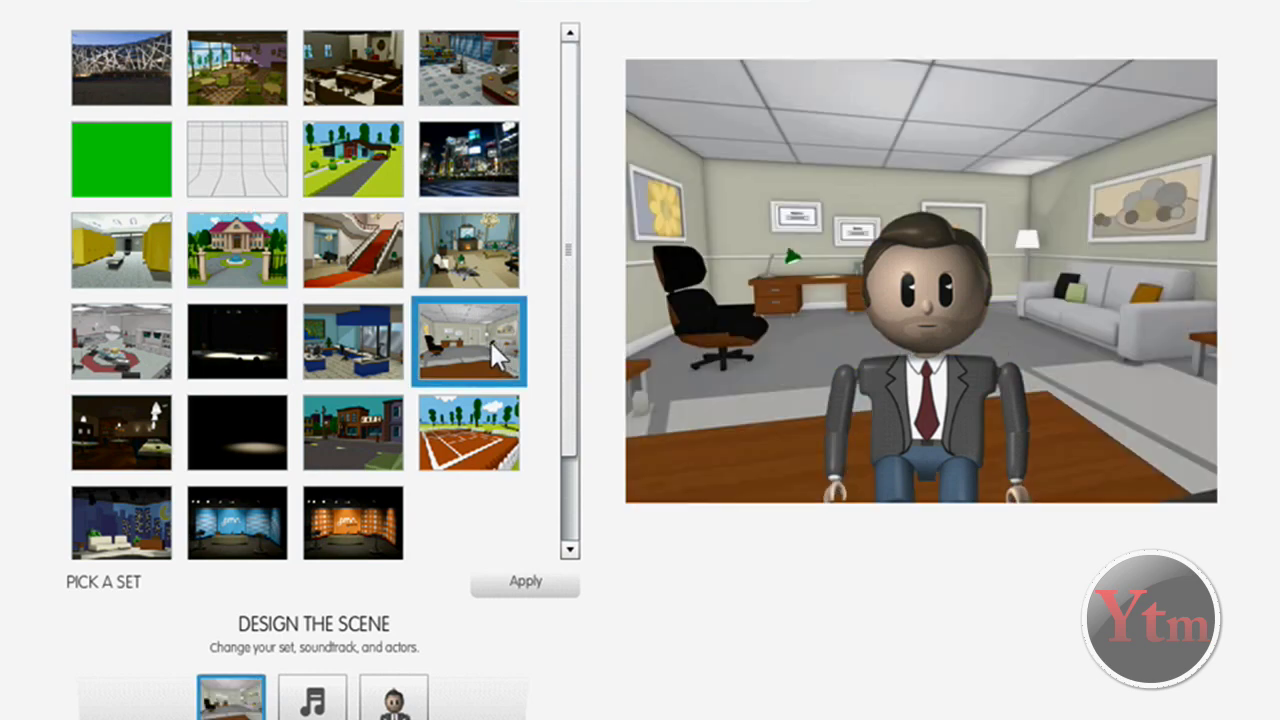
mouse_move(580, 403)
mouse_down()
mouse_move(591, 546)
mouse_move(457, 391)
mouse_up()
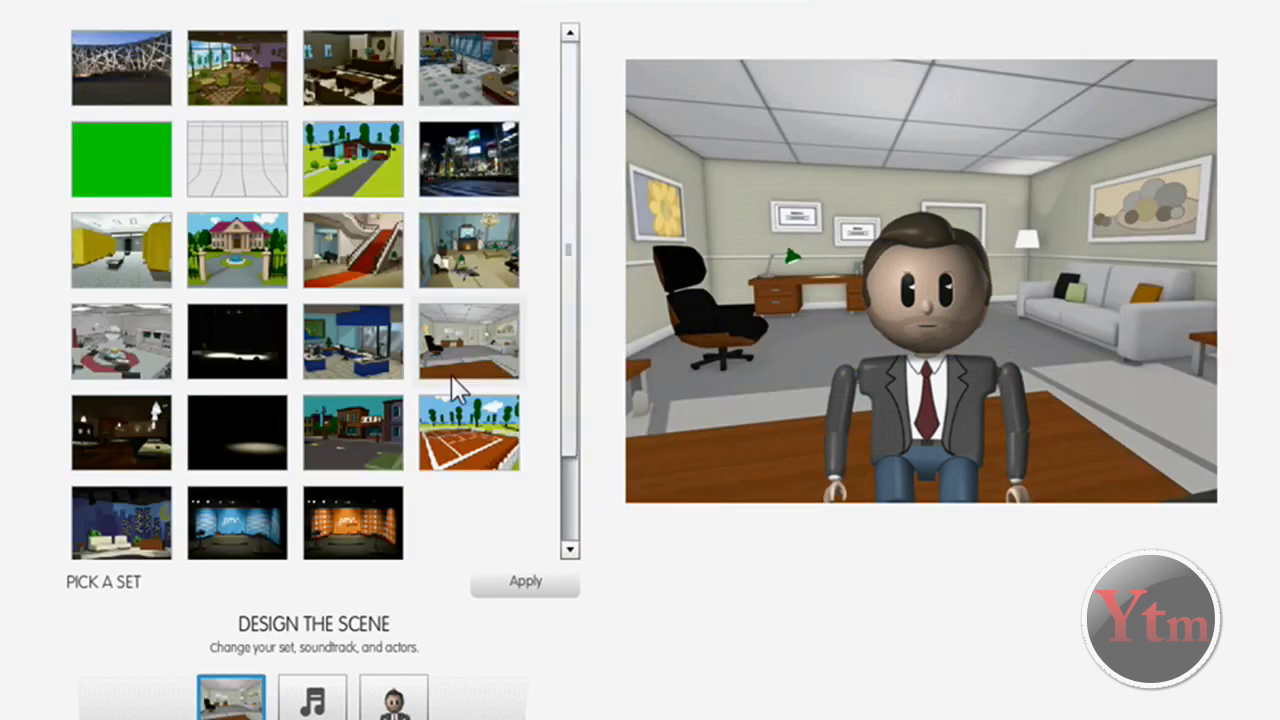
click(353, 378)
click(460, 349)
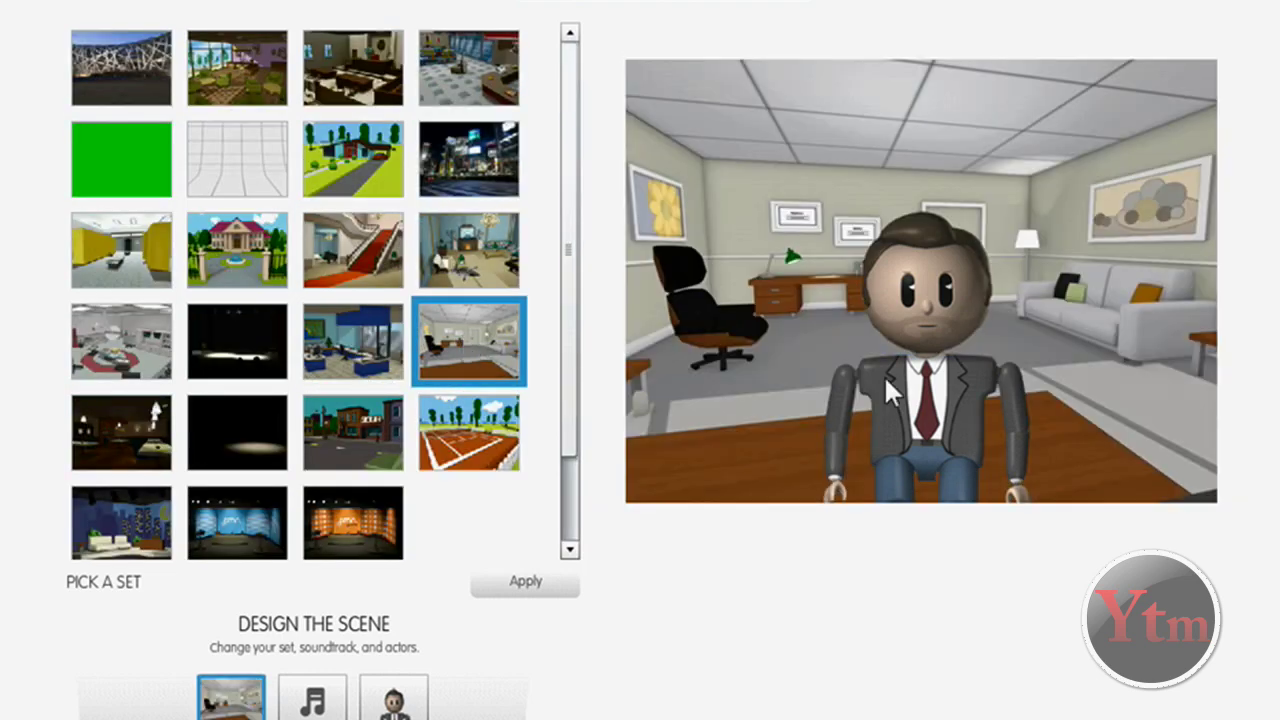
scroll(600, 366, down, 3)
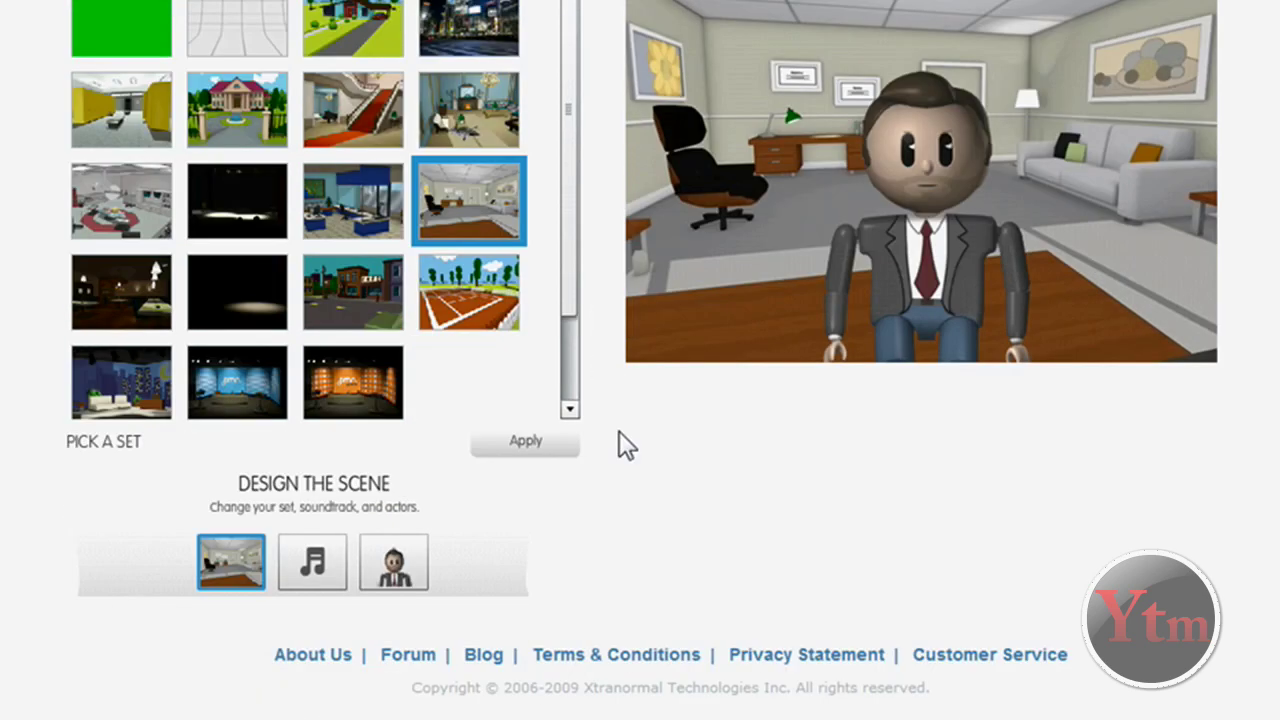
click(549, 446)
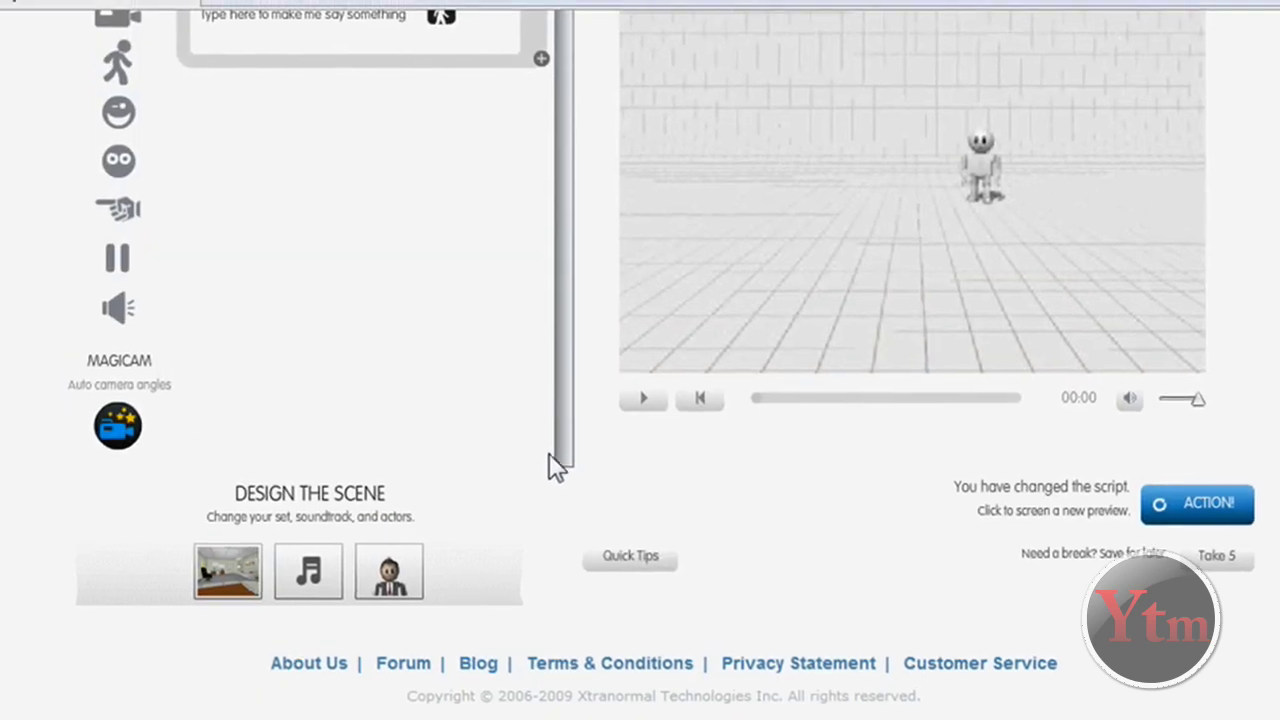
Scroll the editor page to reach the Design the Scene soundtrack button
scroll(583, 445, up, 3)
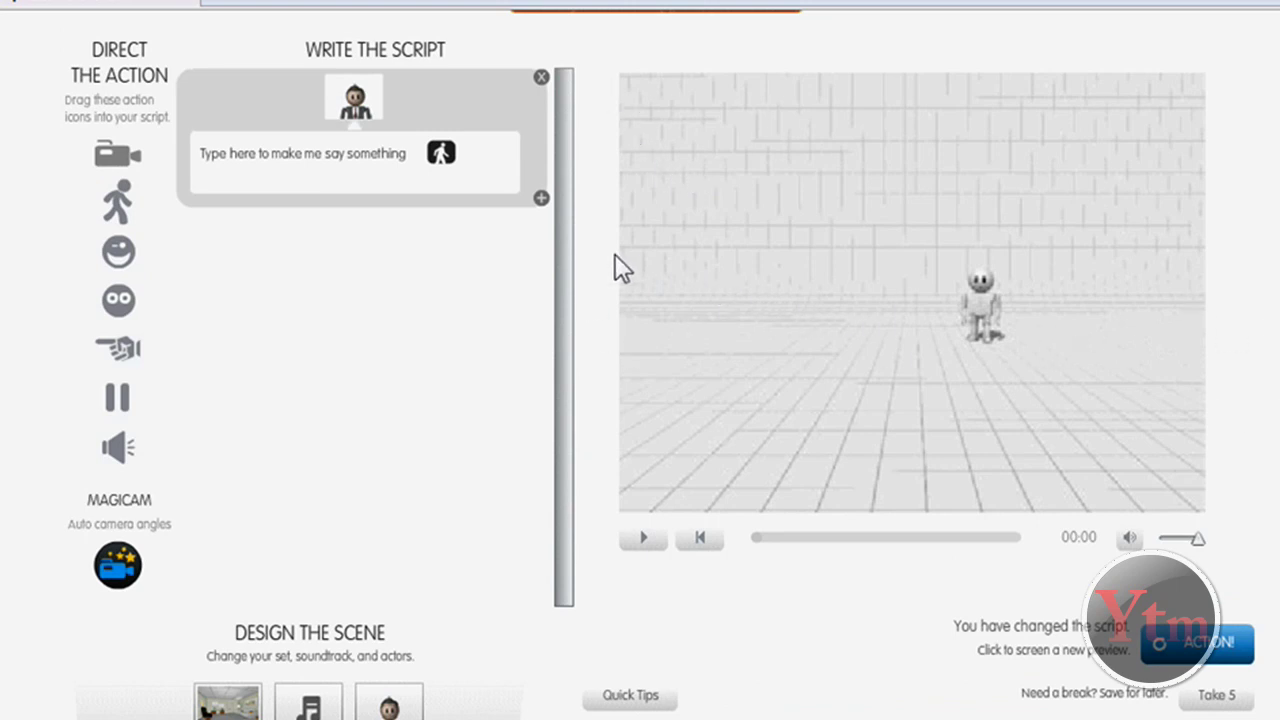
scroll(1249, 300, down, 2)
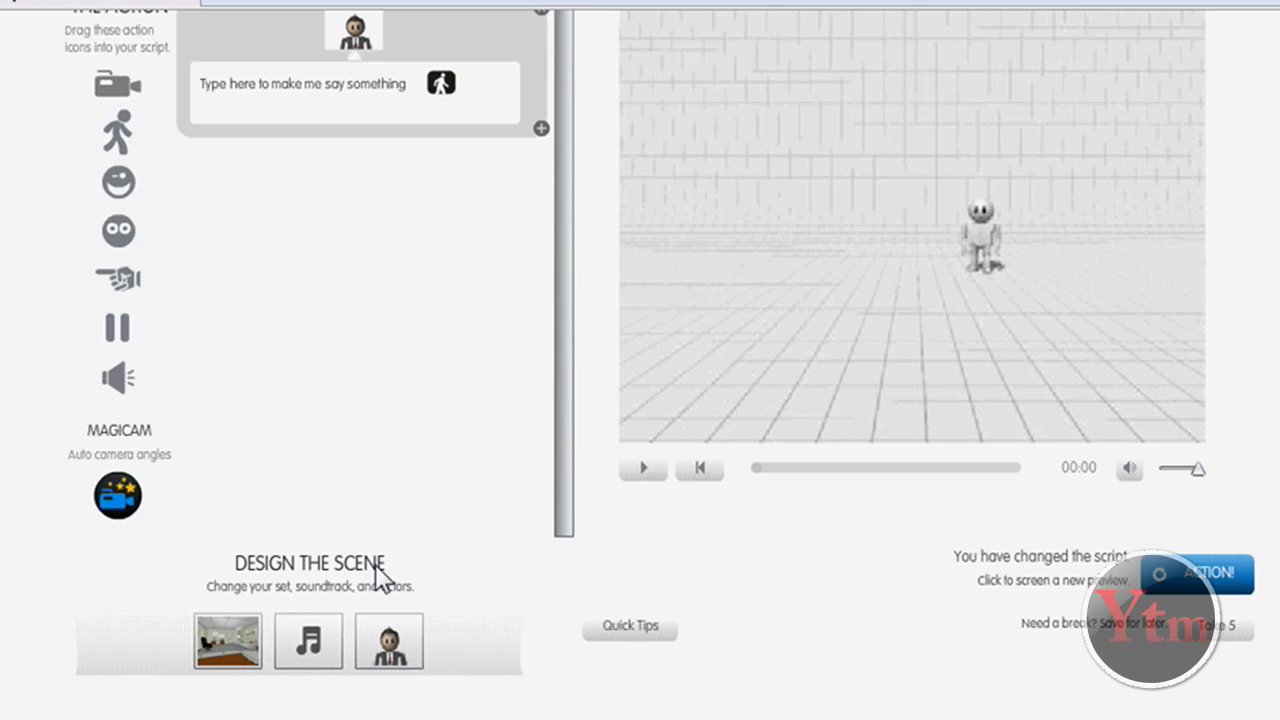
Pick City street 2 as the ambience track and listen to it
click(310, 634)
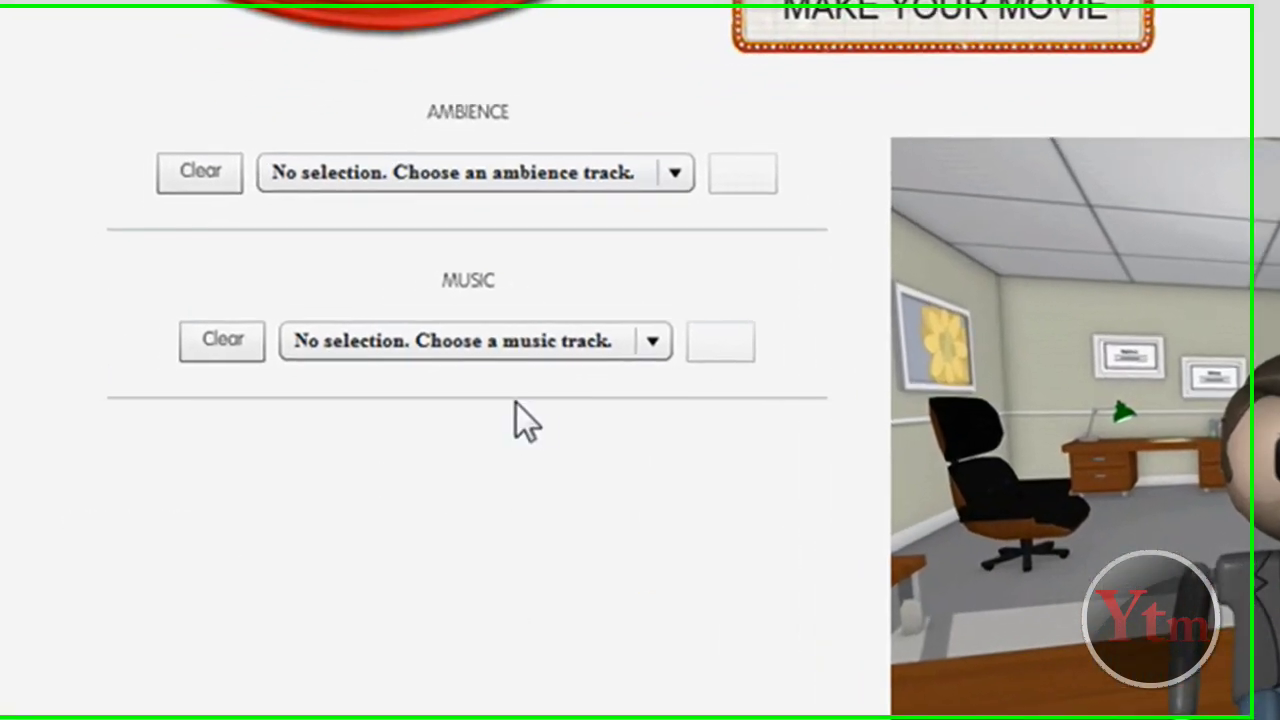
click(393, 358)
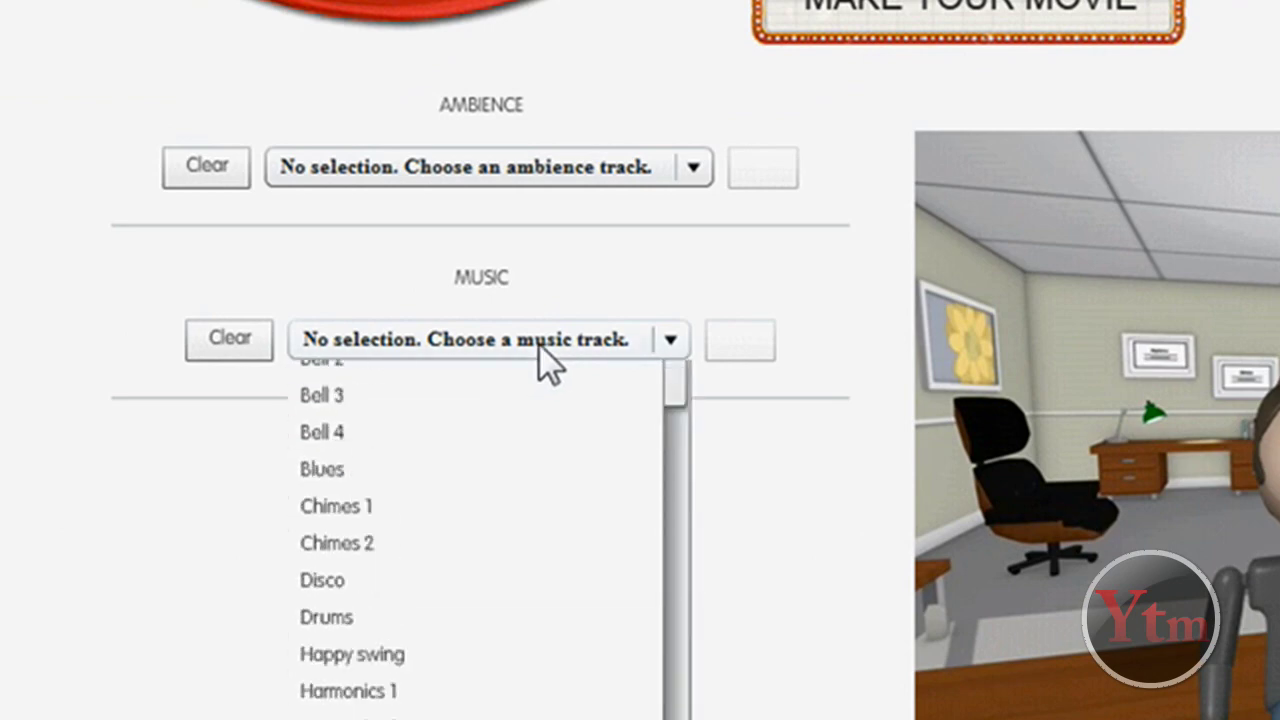
click(393, 358)
click(515, 172)
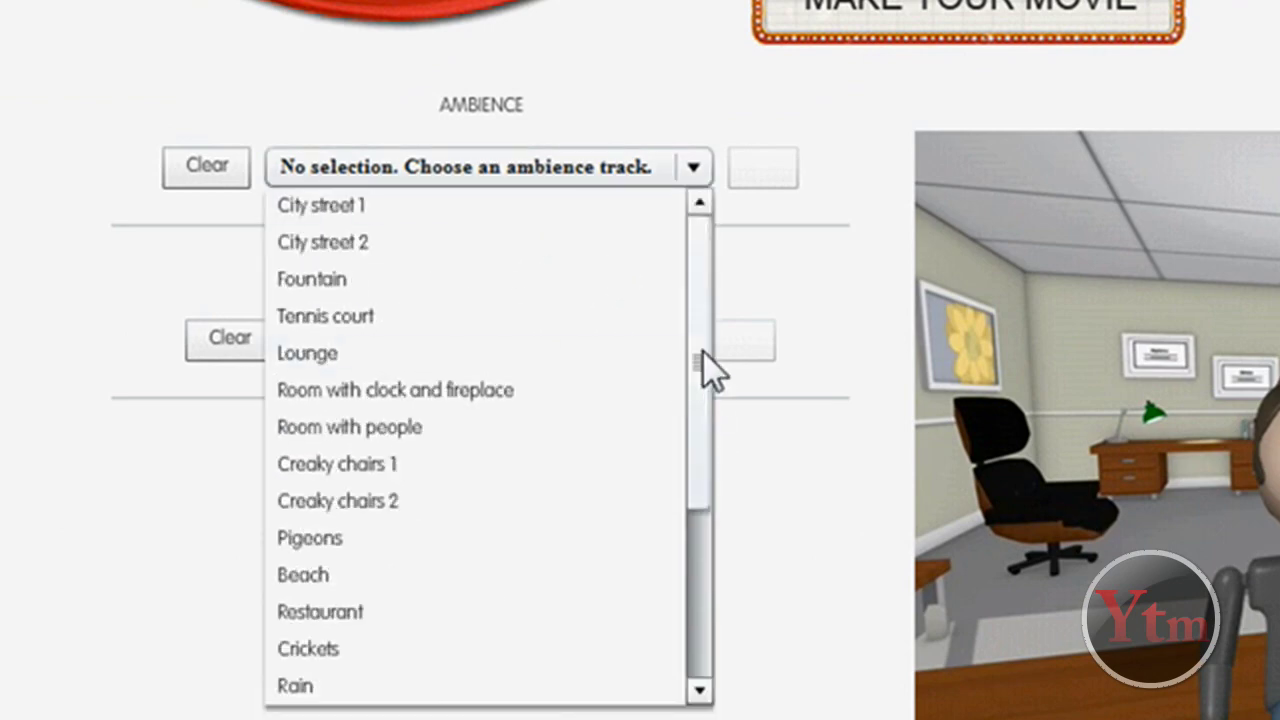
mouse_move(702, 363)
mouse_down()
mouse_move(708, 529)
mouse_move(706, 345)
mouse_up()
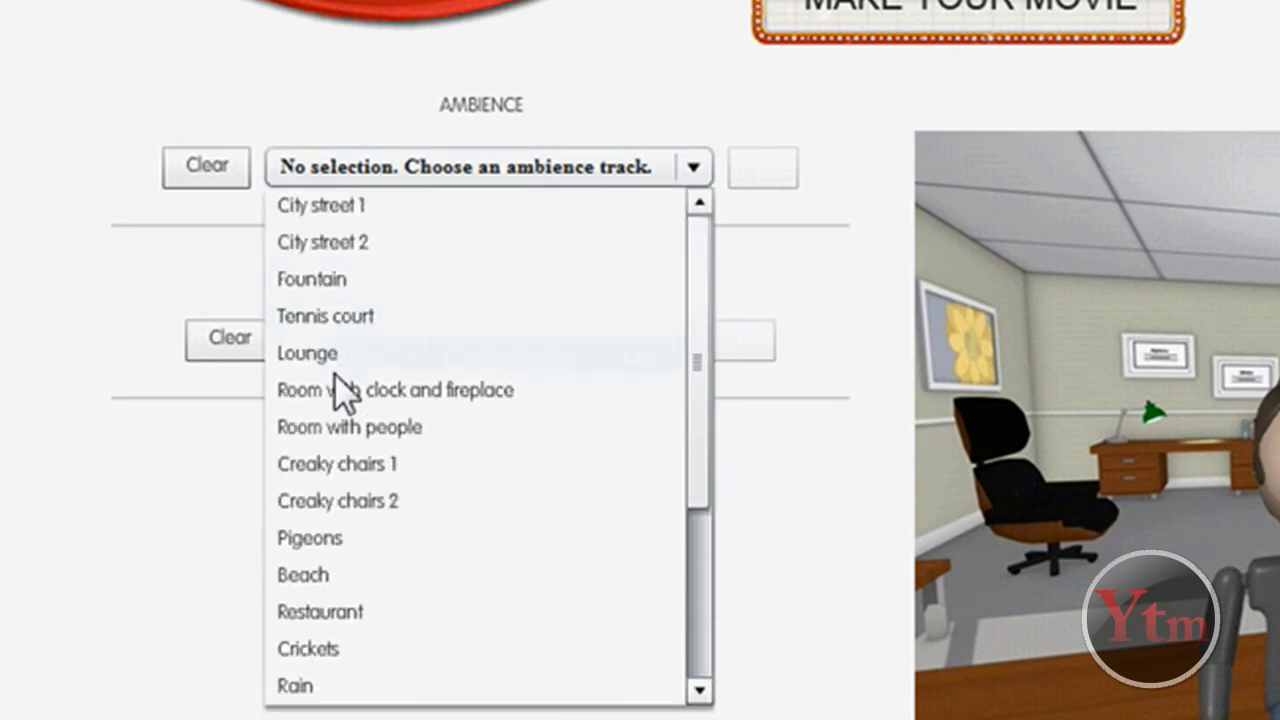
click(341, 243)
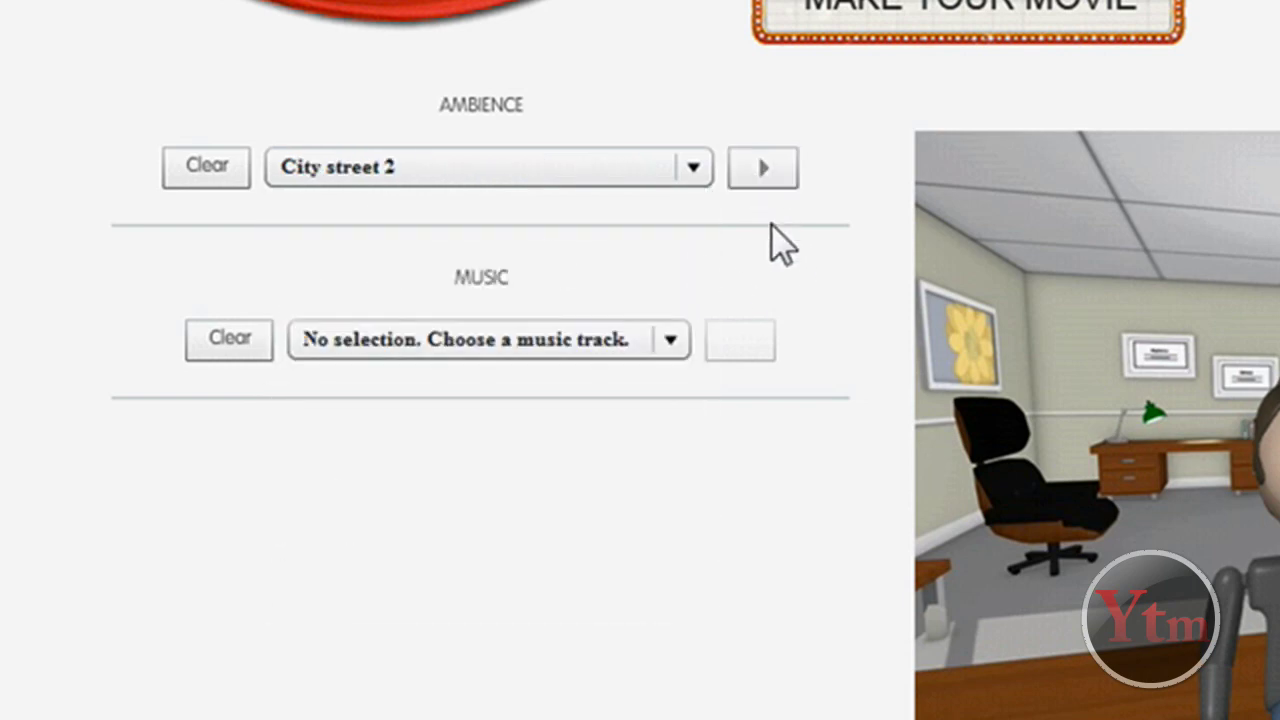
click(763, 166)
Sample the Drums music track, then clear both music and ambience and apply
click(595, 343)
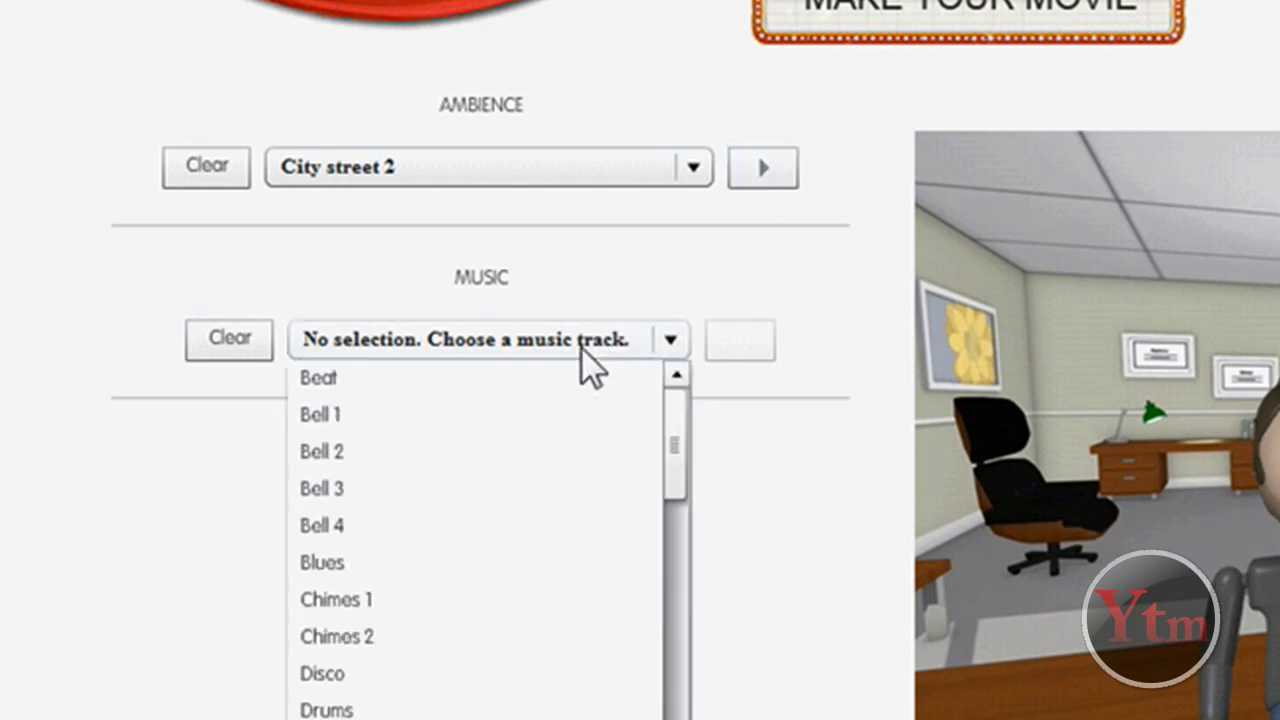
click(357, 710)
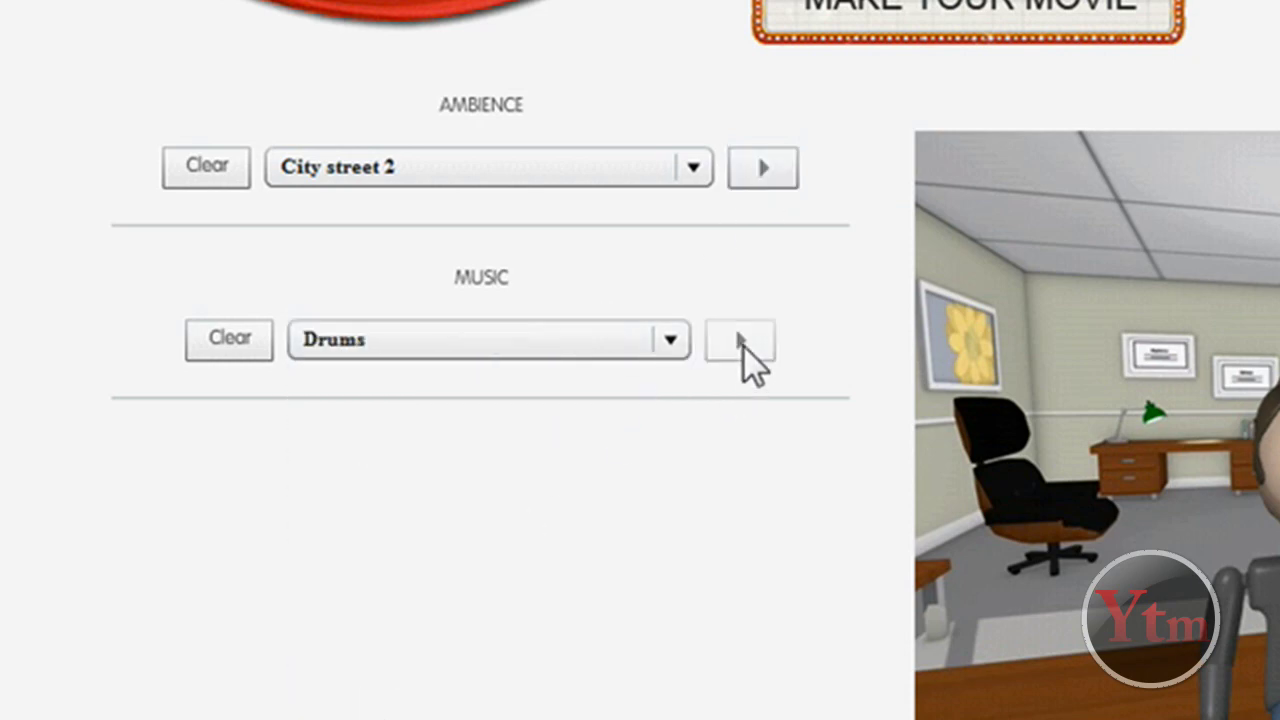
click(743, 345)
click(207, 336)
click(221, 183)
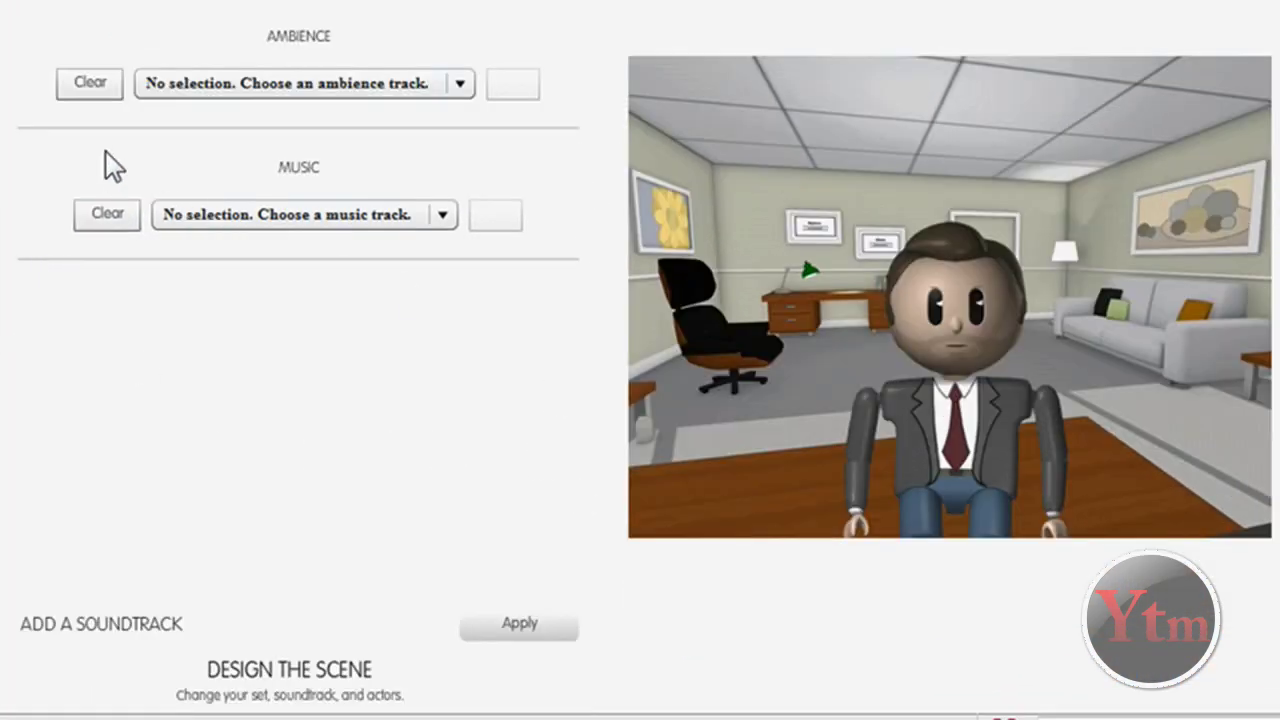
click(523, 628)
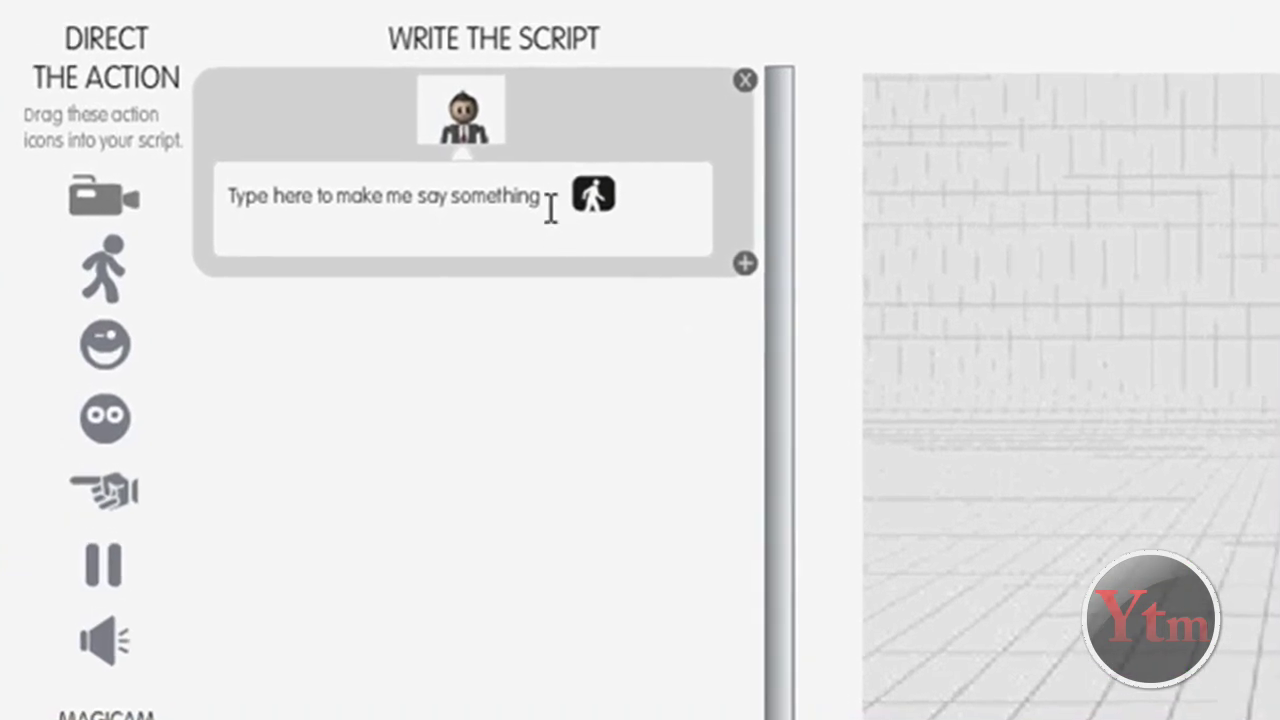
Write the actor's line 'Check out my channel.' after erasing a mistyped word
click(550, 205)
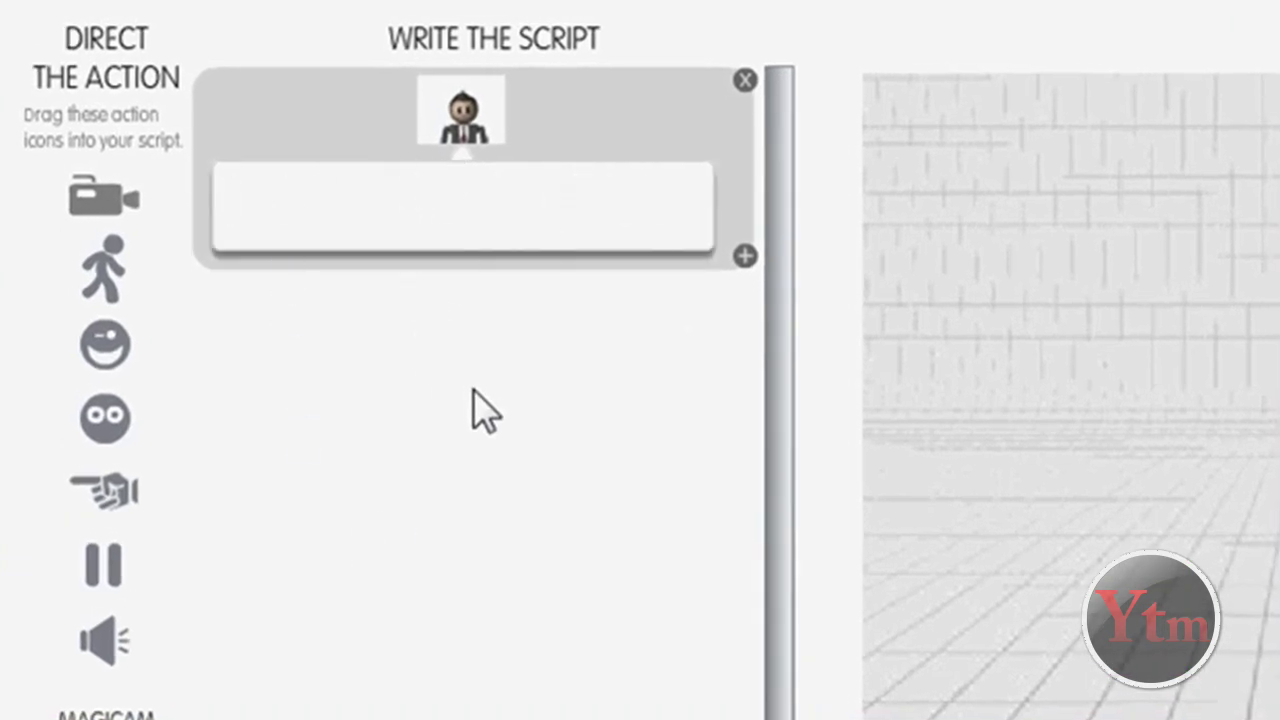
text(Yutubemed)
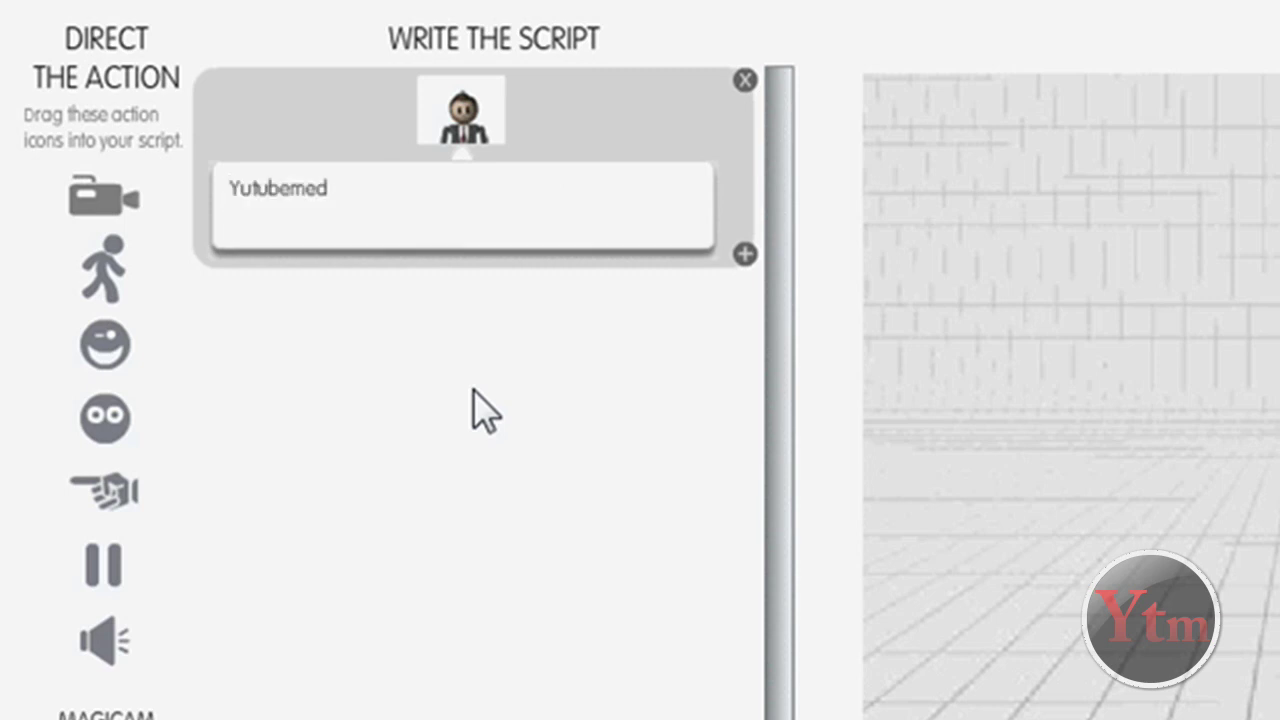
key(BackSpace)
key(BackSpace)
key(BackSpace)
key(BackSpace)
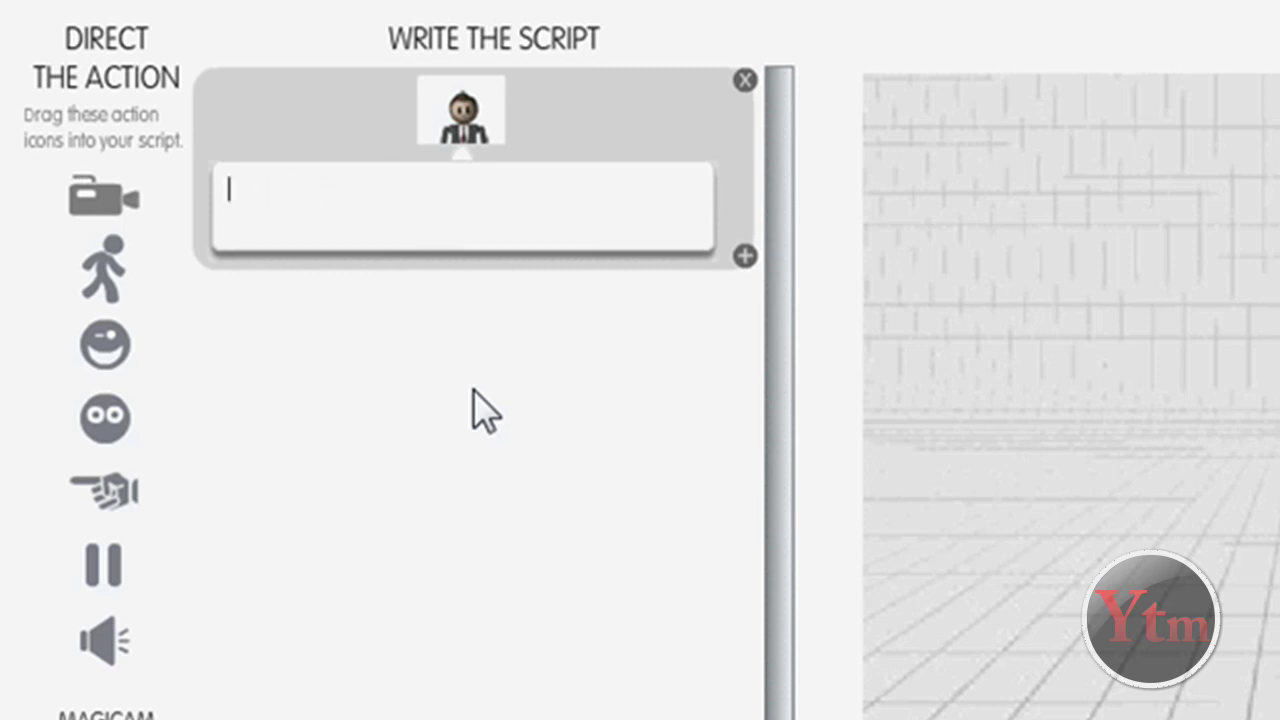
text(Check out my c)
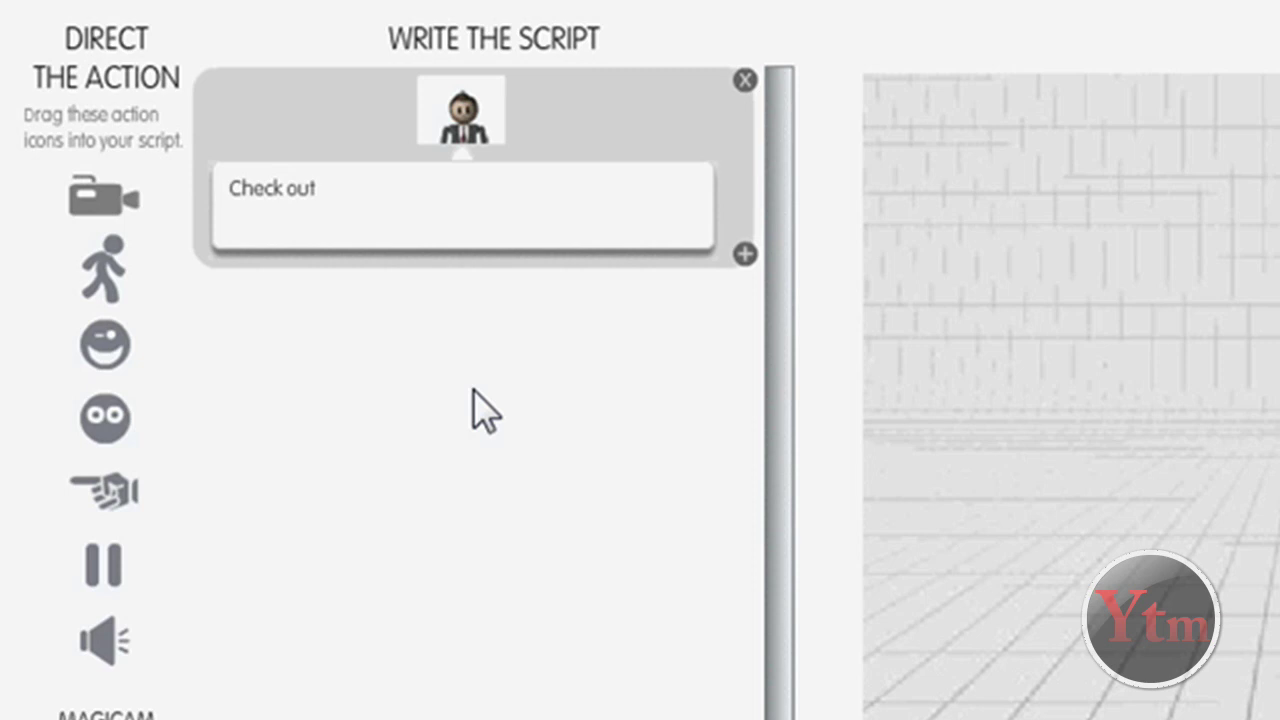
text(hanne)
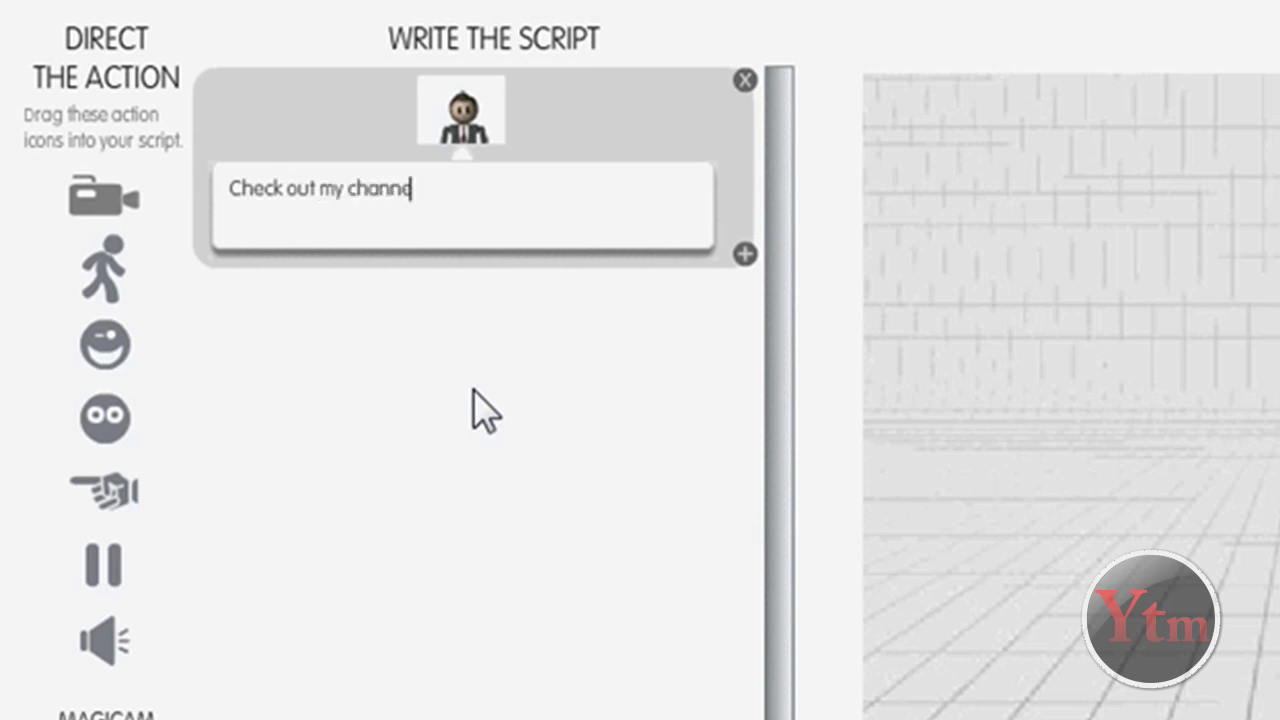
text(l.)
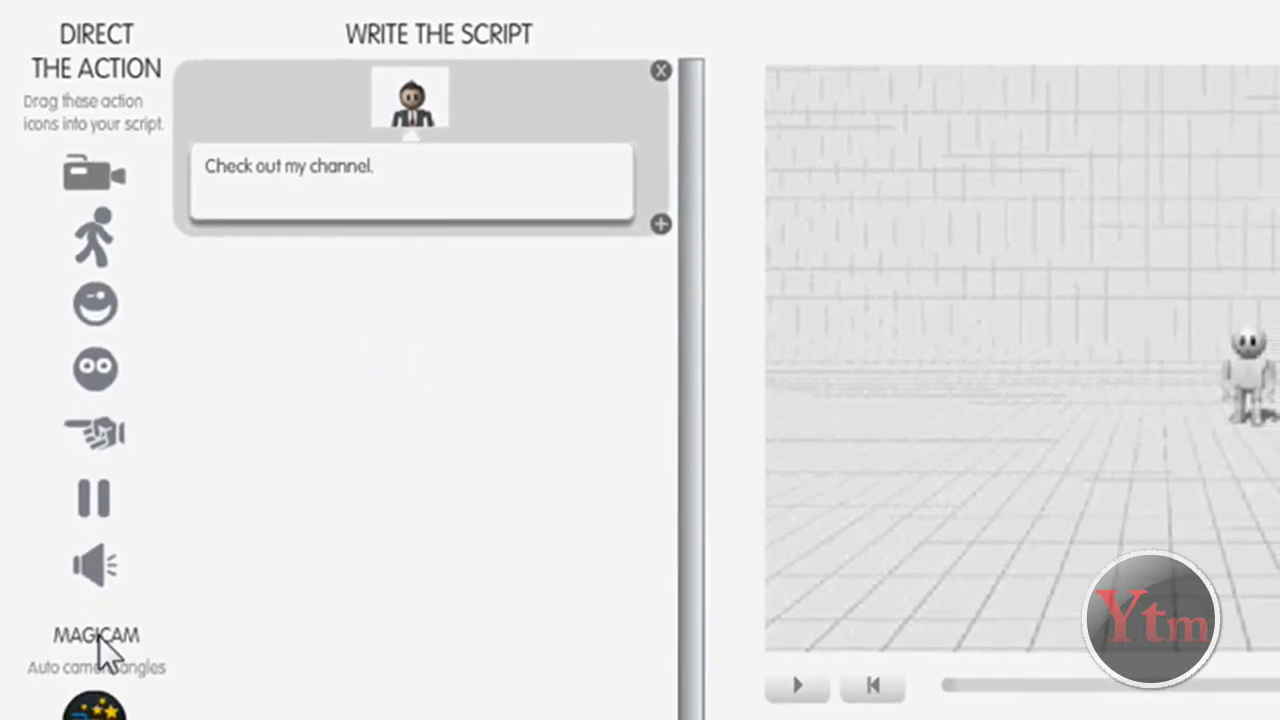
Preview the Sad, Hands in front and Hands on hips poses for the line
click(99, 233)
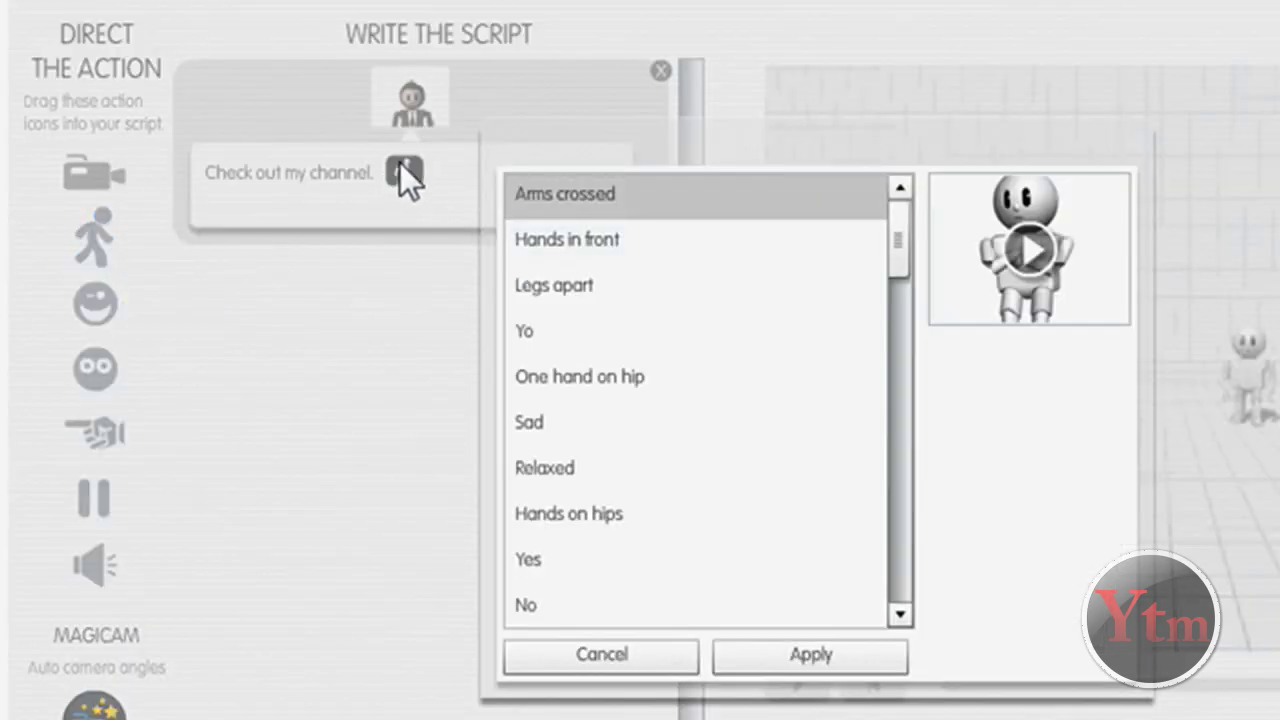
drag(901, 240, 849, 530)
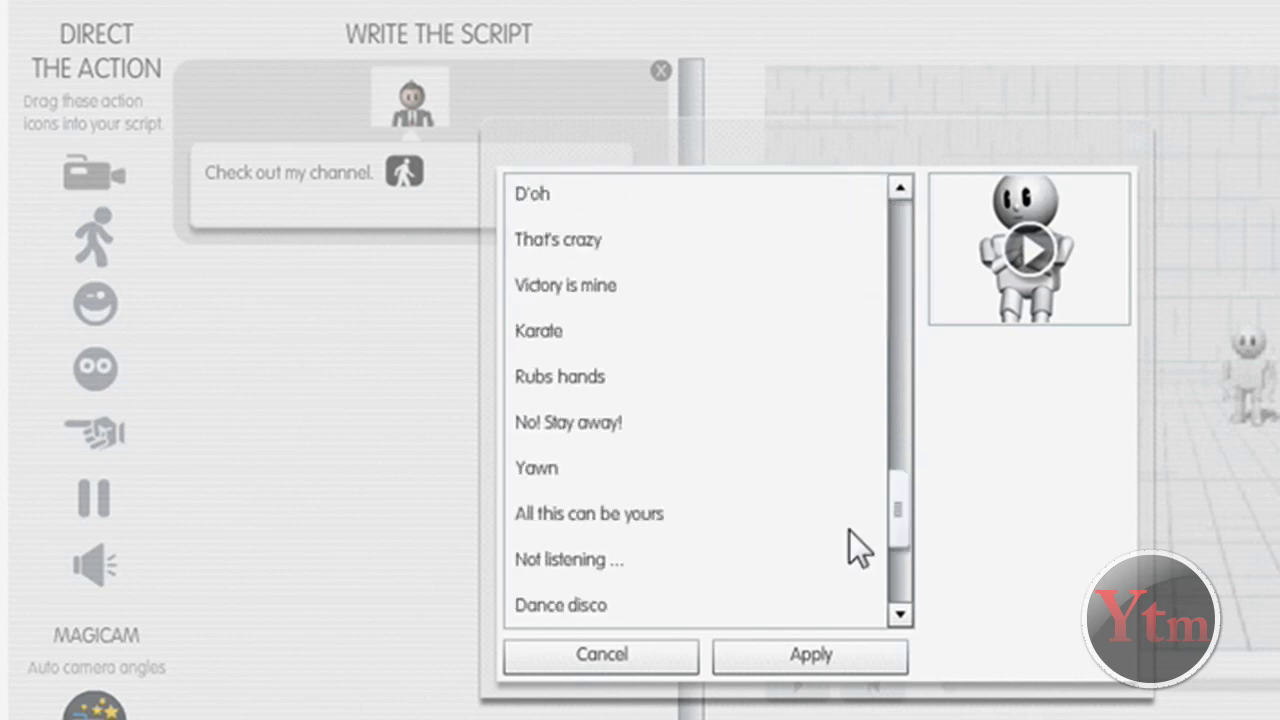
drag(875, 465, 860, 210)
click(607, 425)
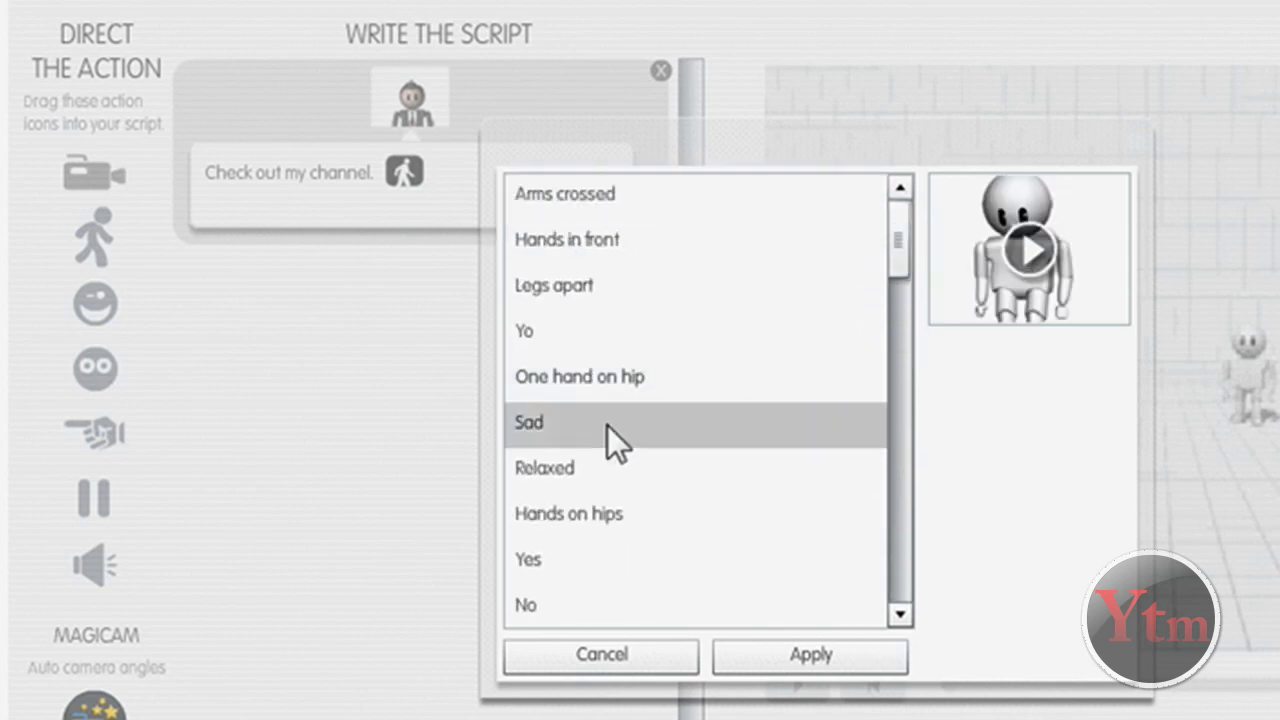
click(1024, 250)
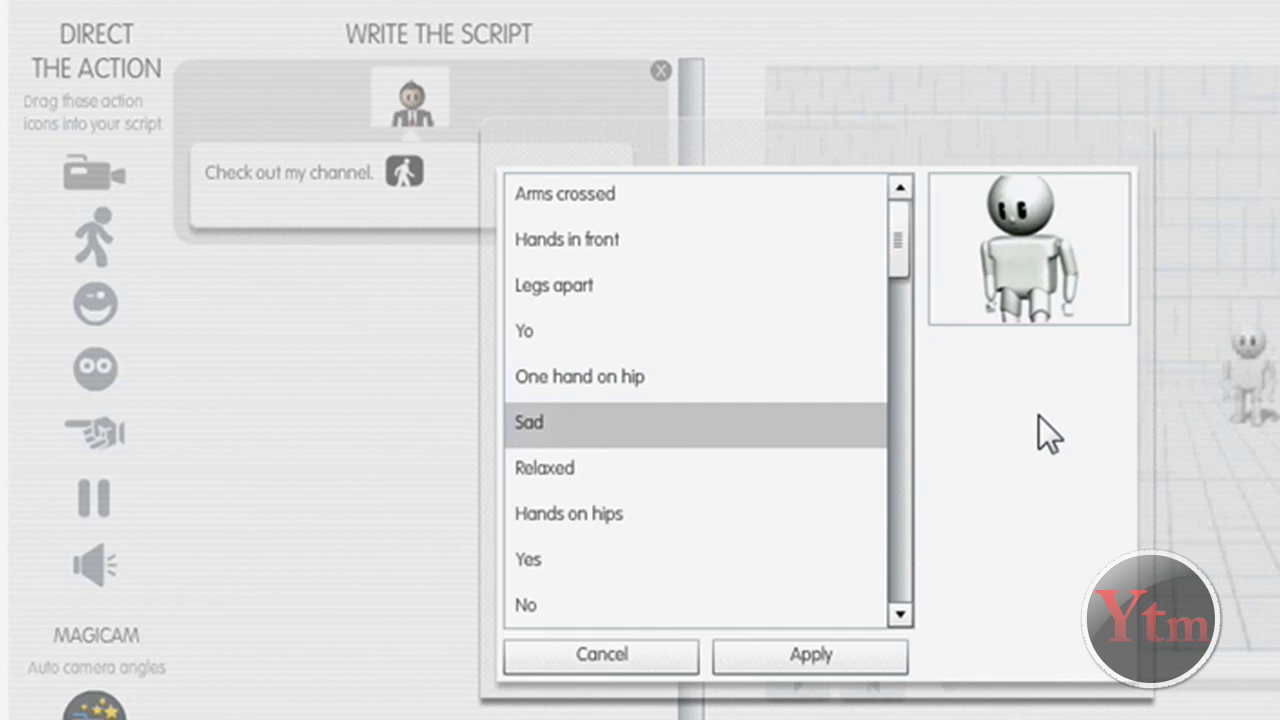
click(601, 246)
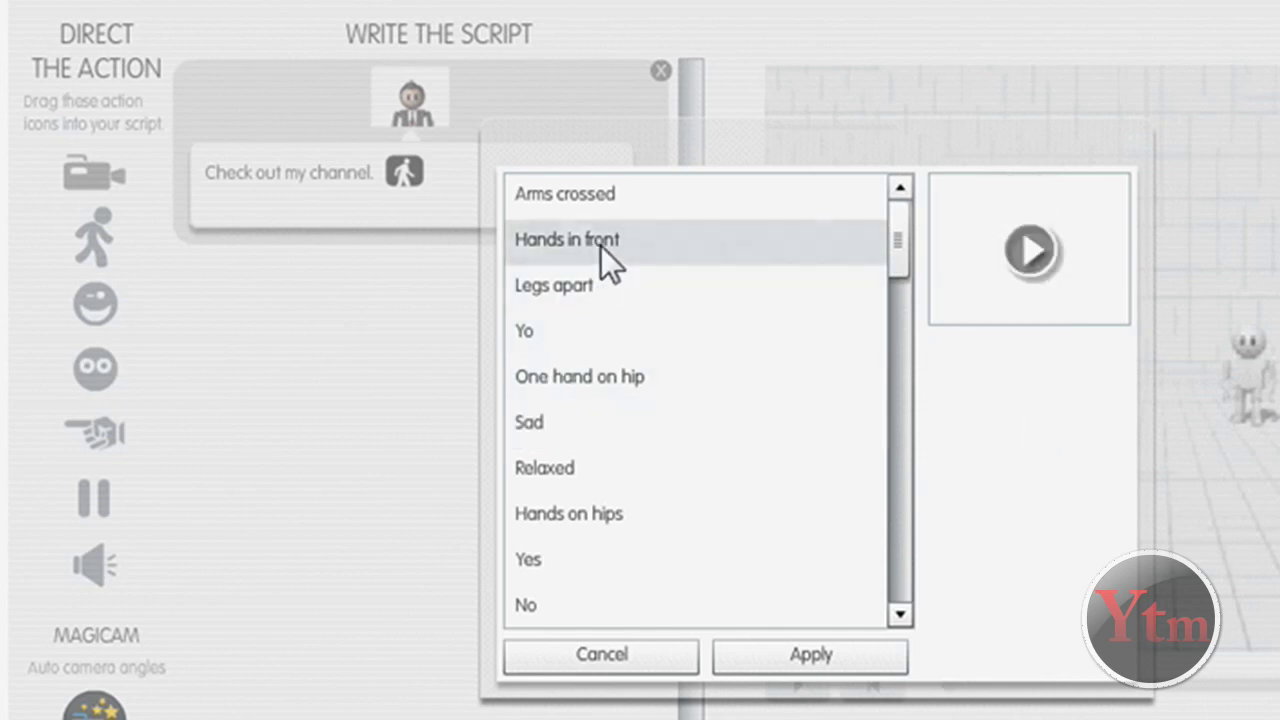
click(1027, 252)
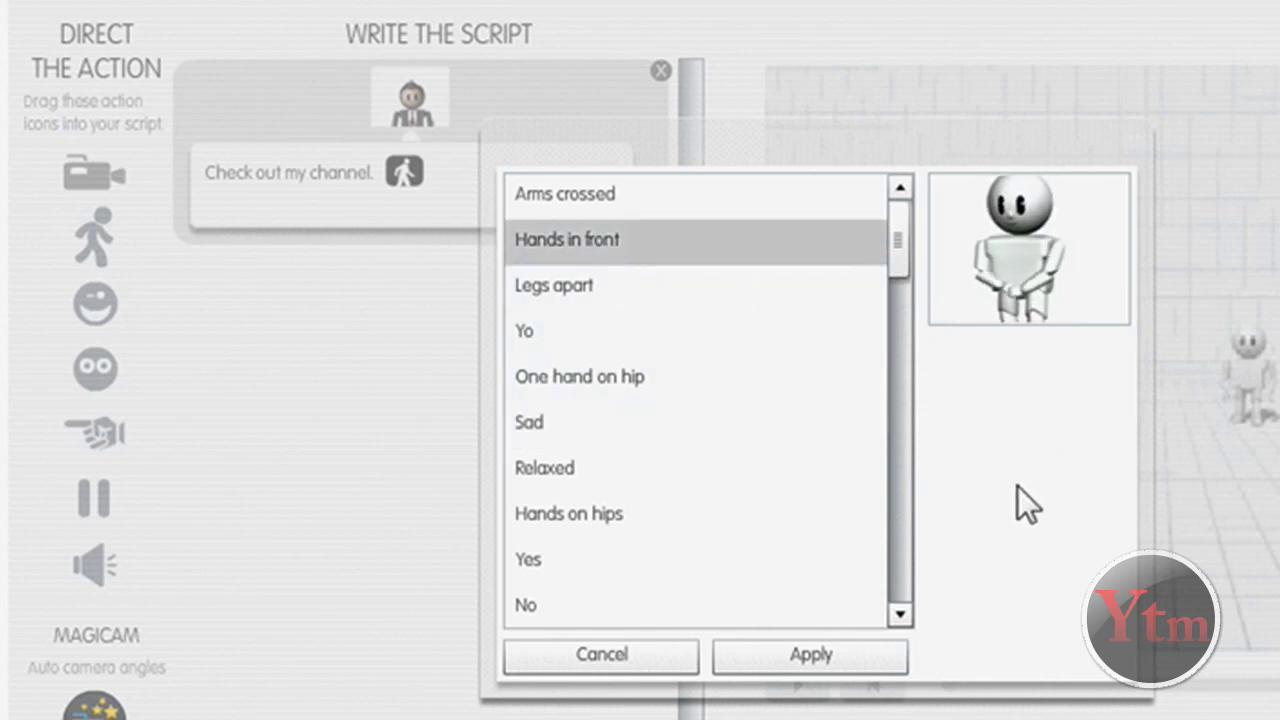
click(593, 517)
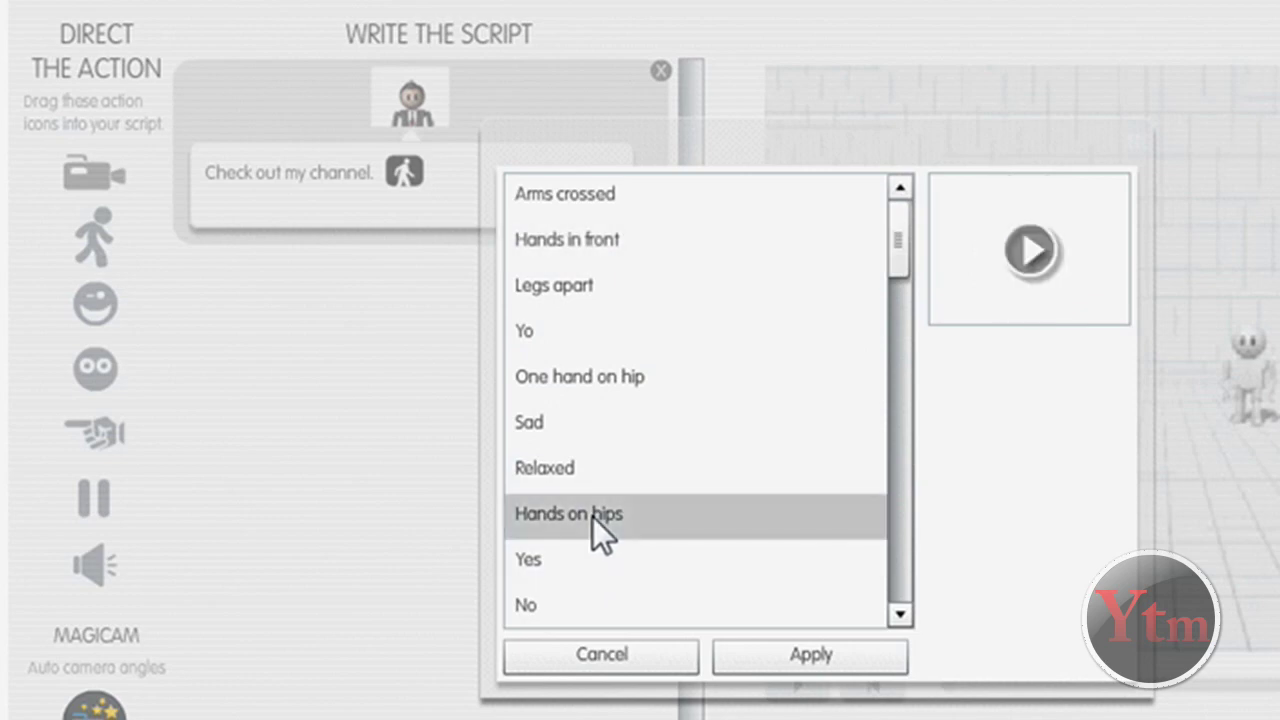
Apply the Arms crossed pose and move it to the start of the line
click(695, 204)
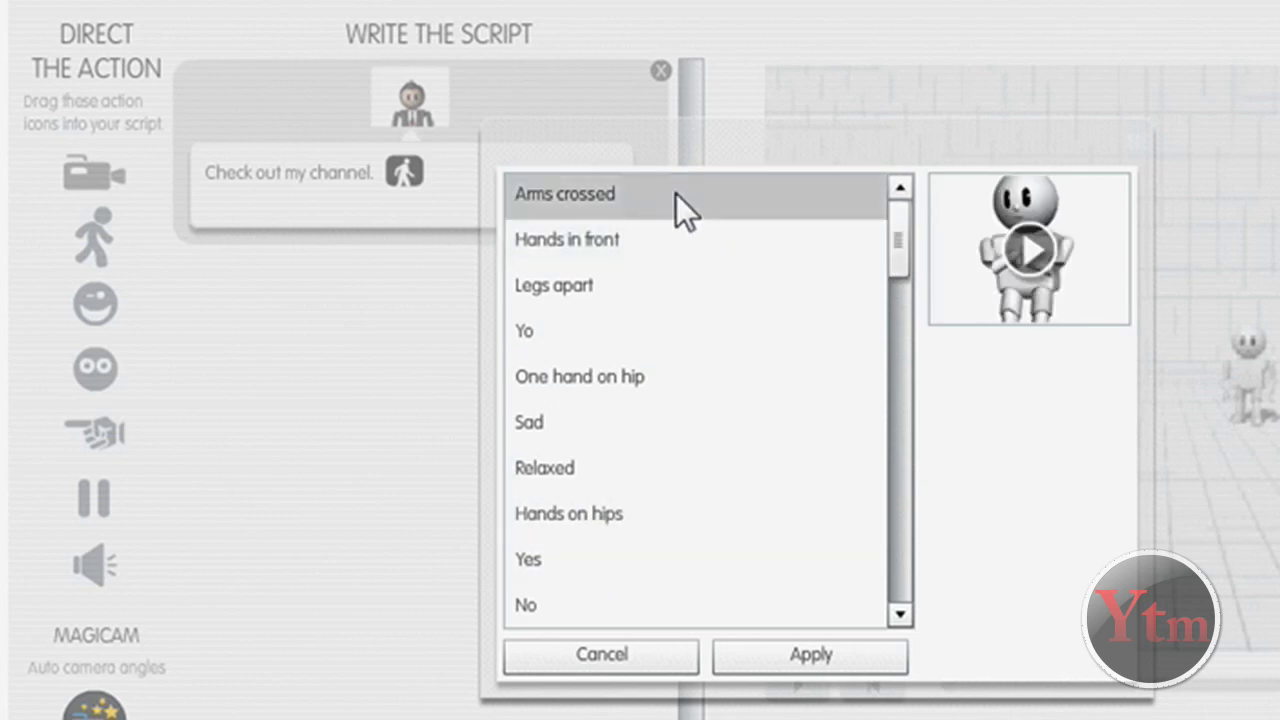
click(772, 660)
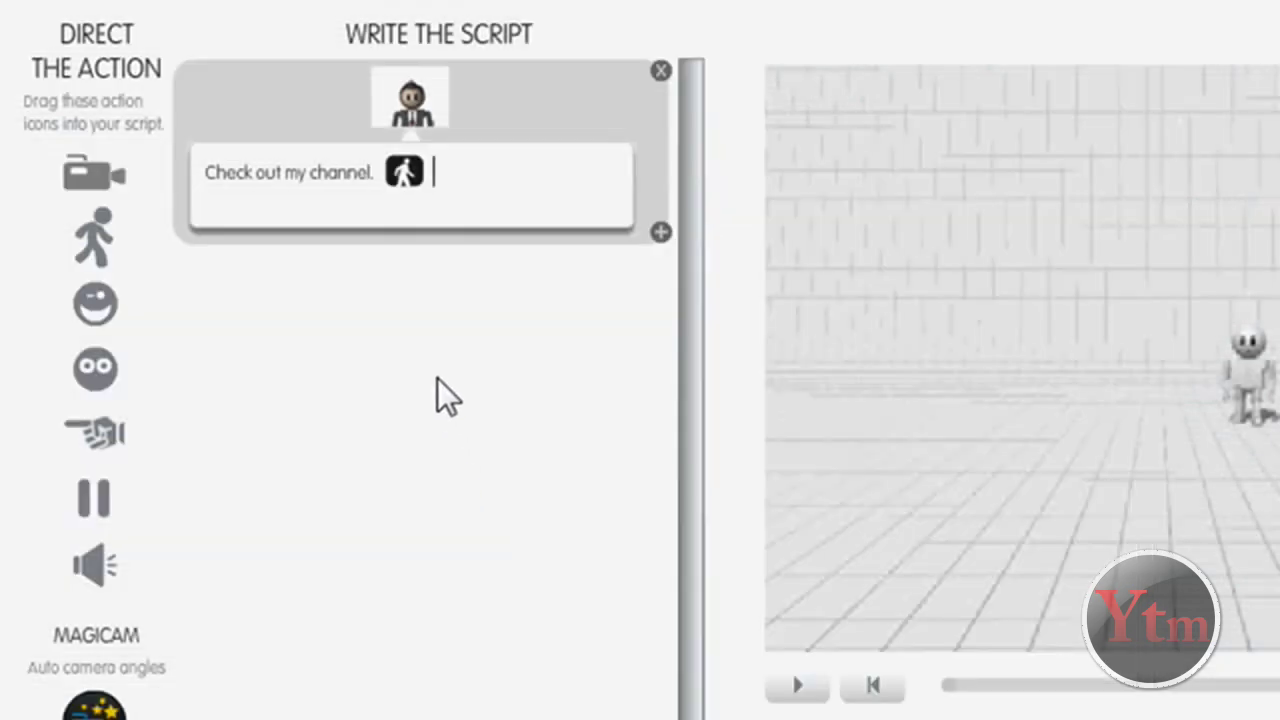
mouse_move(411, 172)
mouse_down()
mouse_move(363, 166)
mouse_move(235, 200)
mouse_move(198, 166)
mouse_move(248, 181)
mouse_move(463, 183)
mouse_up()
drag(401, 174, 203, 175)
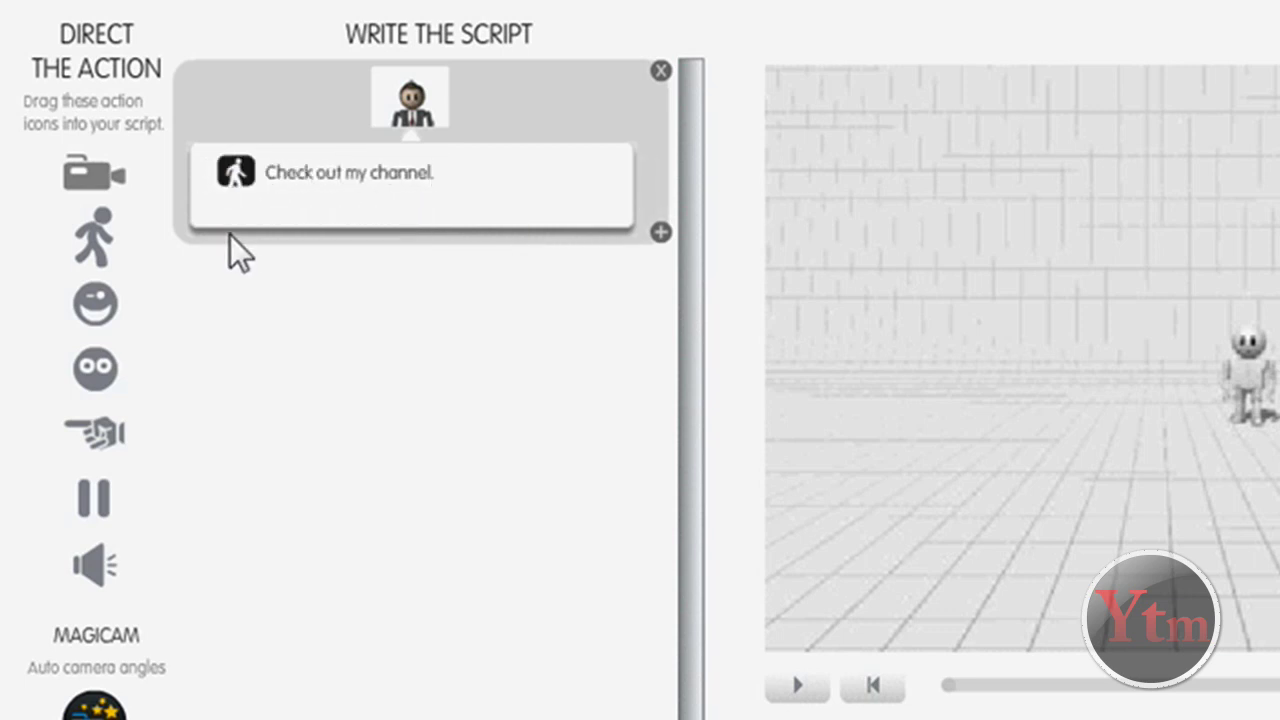
Add a camera shot and preview Cameras 9, 10, 8 and 6
click(104, 179)
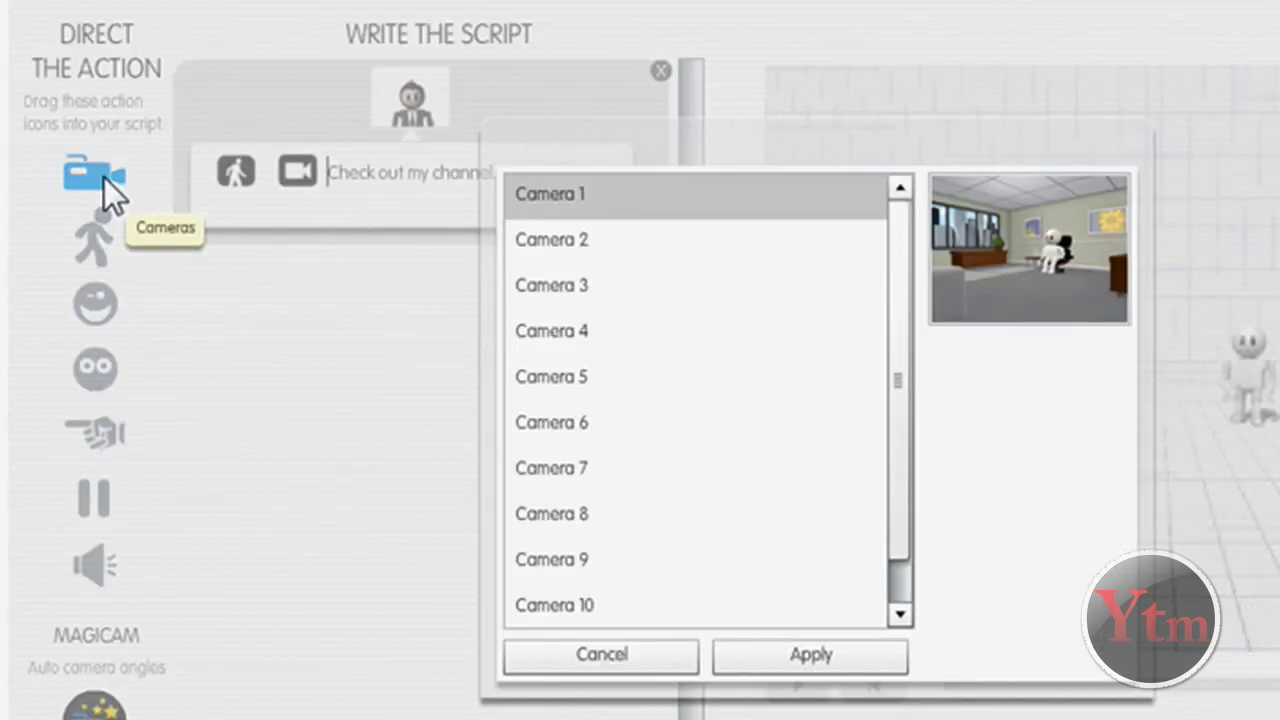
click(610, 239)
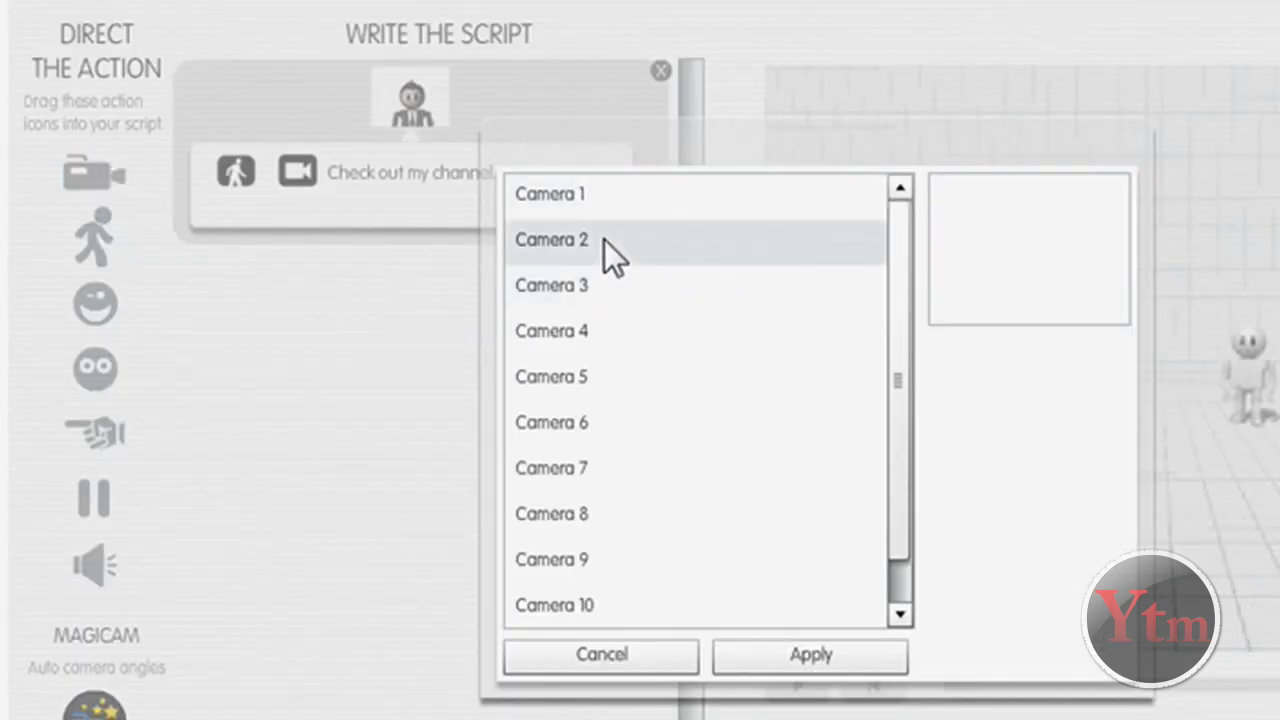
click(650, 331)
click(676, 555)
scroll(758, 561, down, 1)
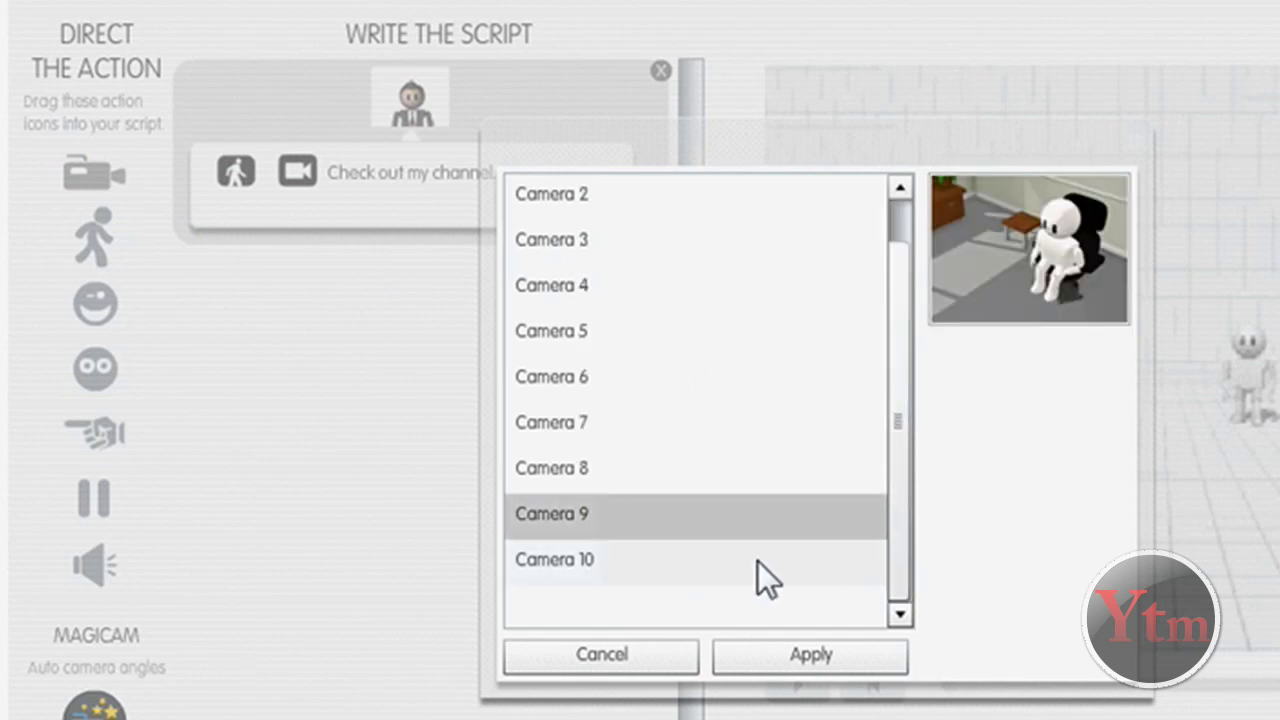
click(674, 562)
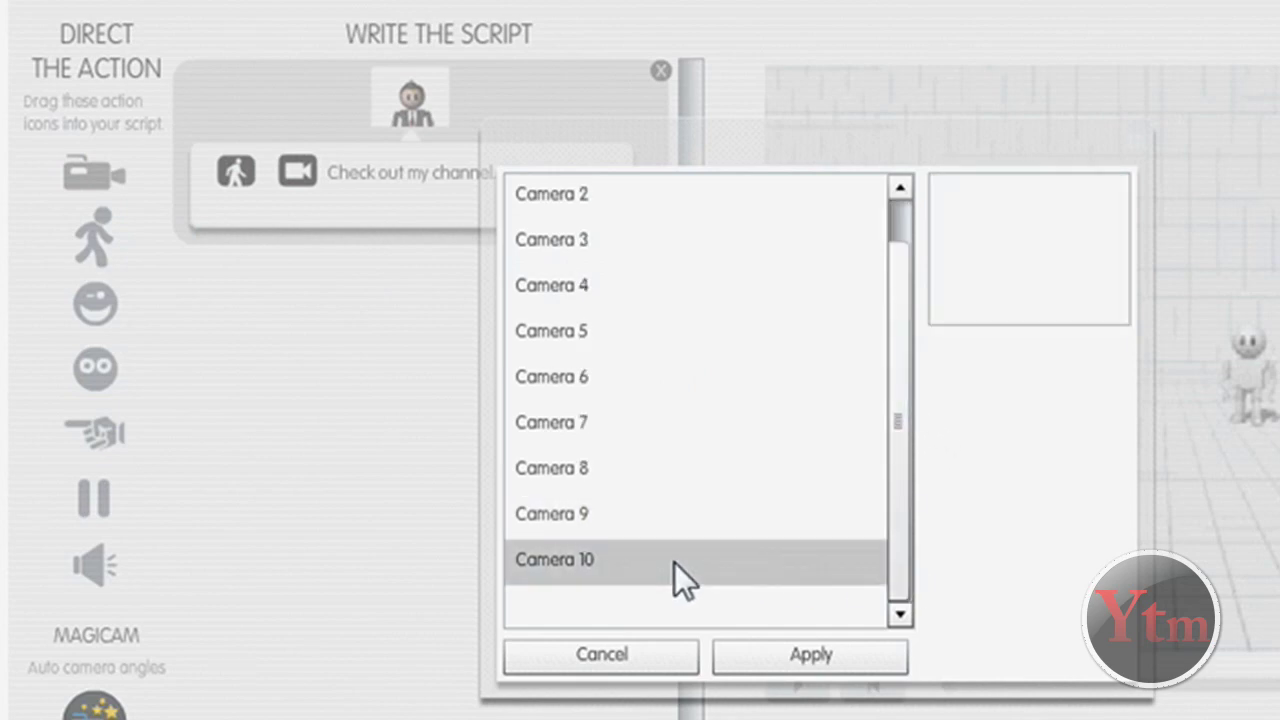
click(568, 470)
click(612, 392)
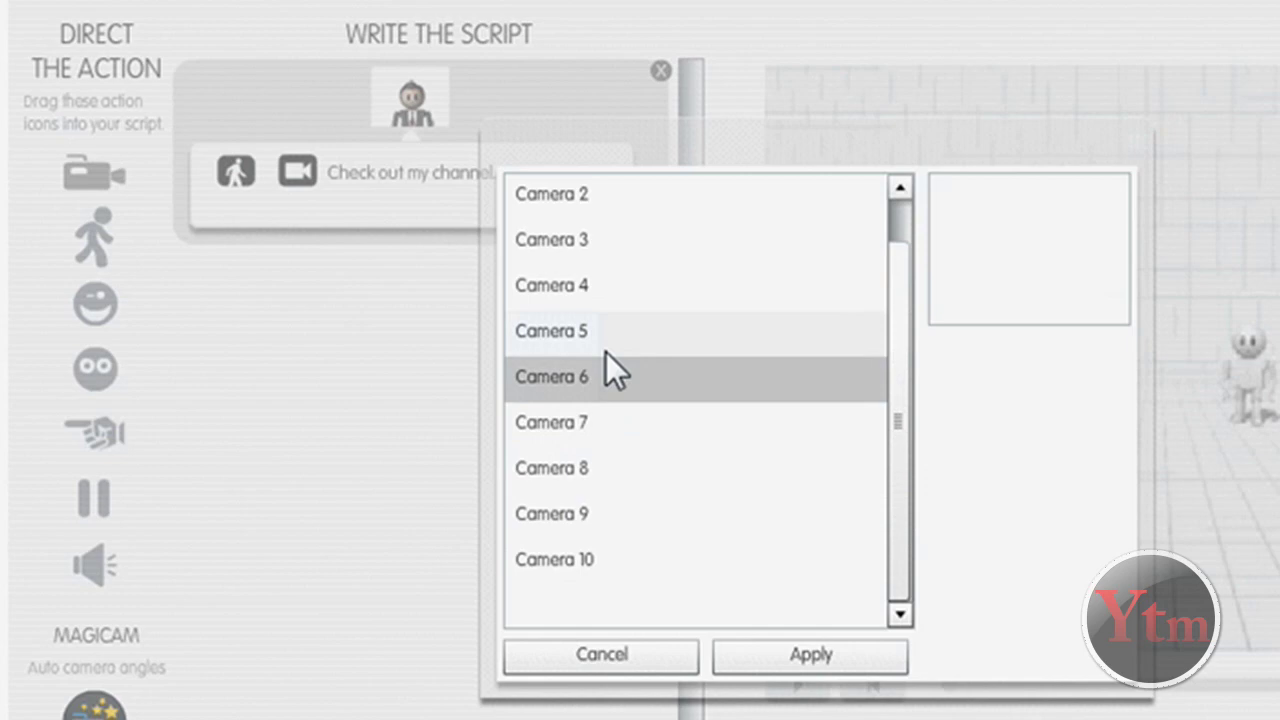
Apply the Camera 5 close-up and move it after 'Check out my channel.'
click(604, 331)
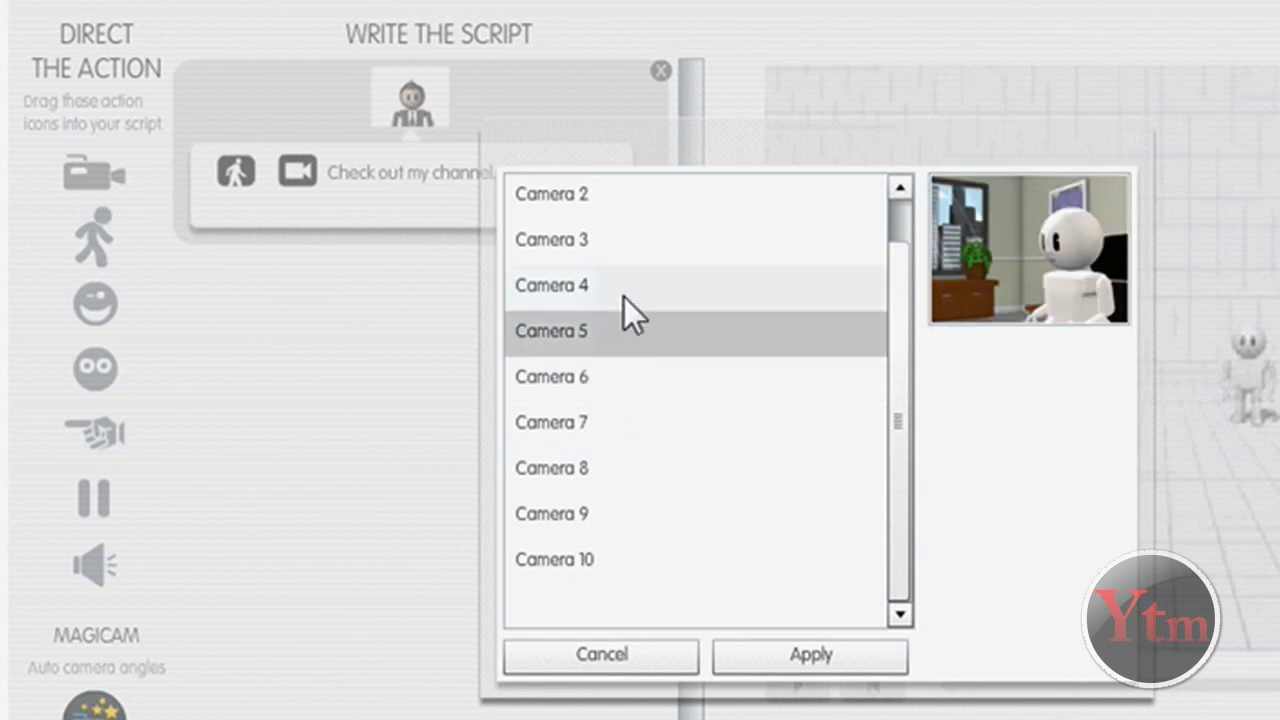
click(808, 672)
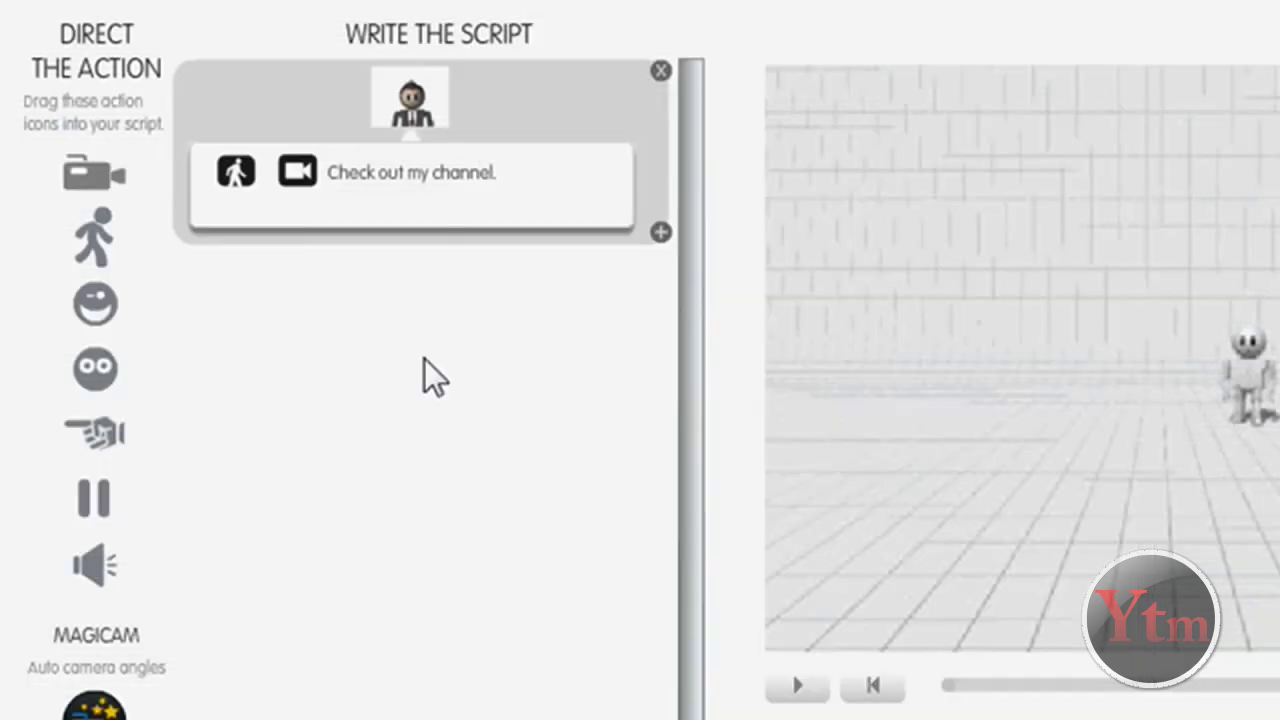
drag(297, 174, 505, 174)
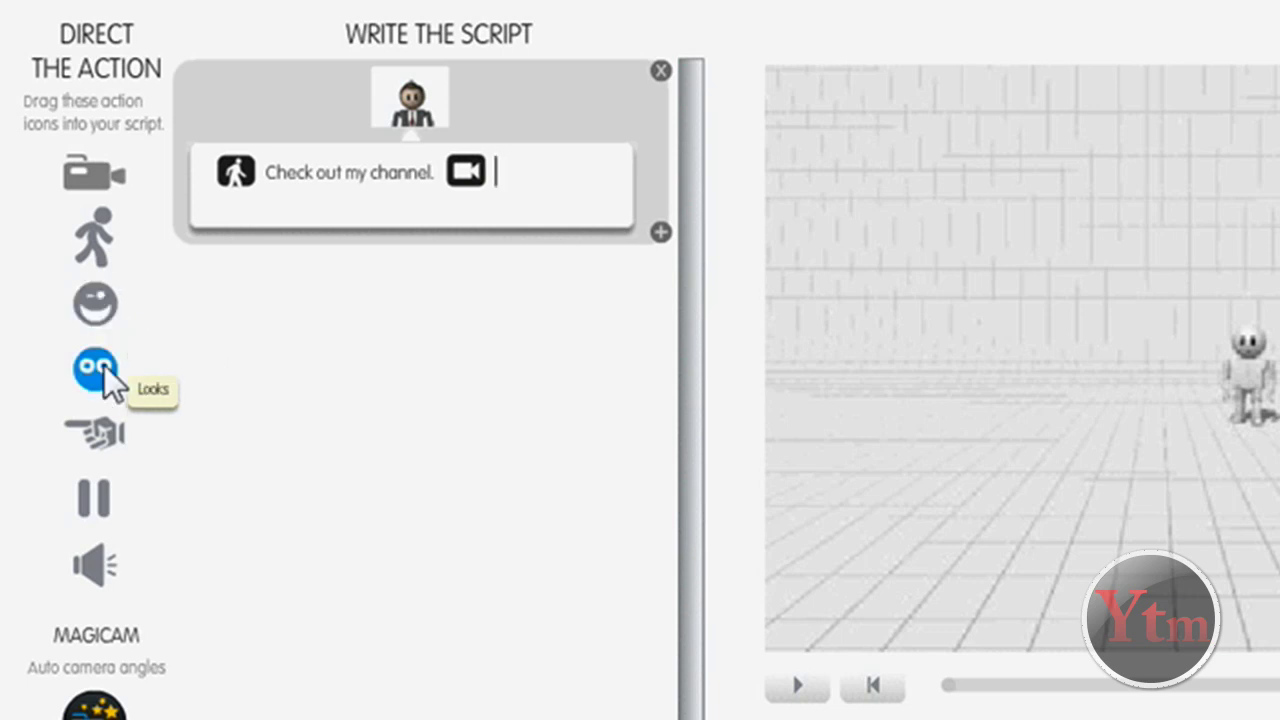
Remove an accidentally inserted facial expression from the script
click(100, 315)
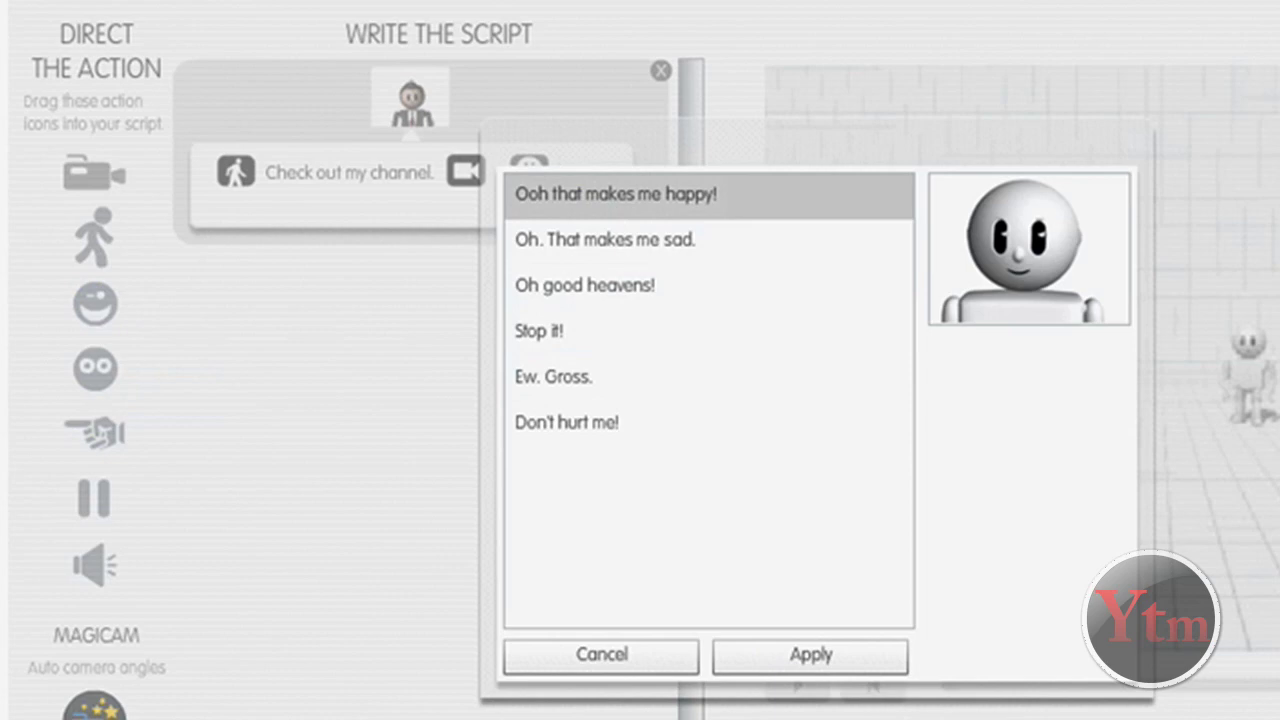
click(608, 668)
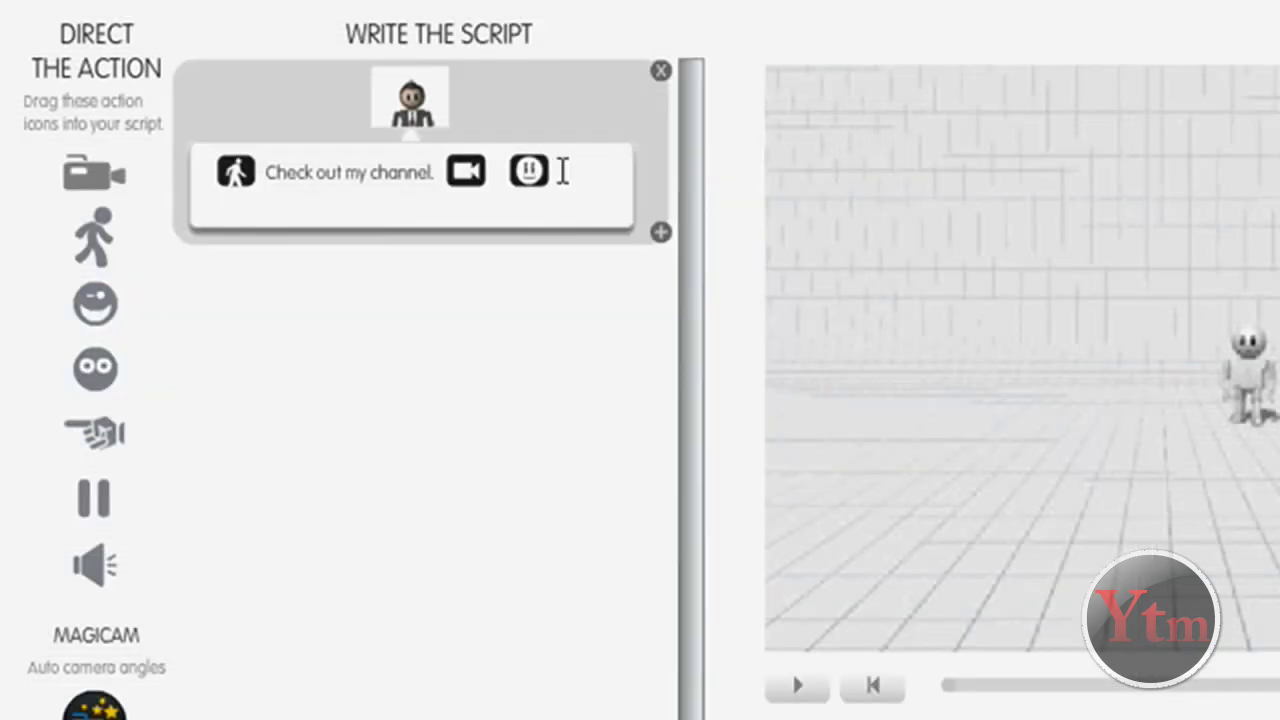
key(BackSpace)
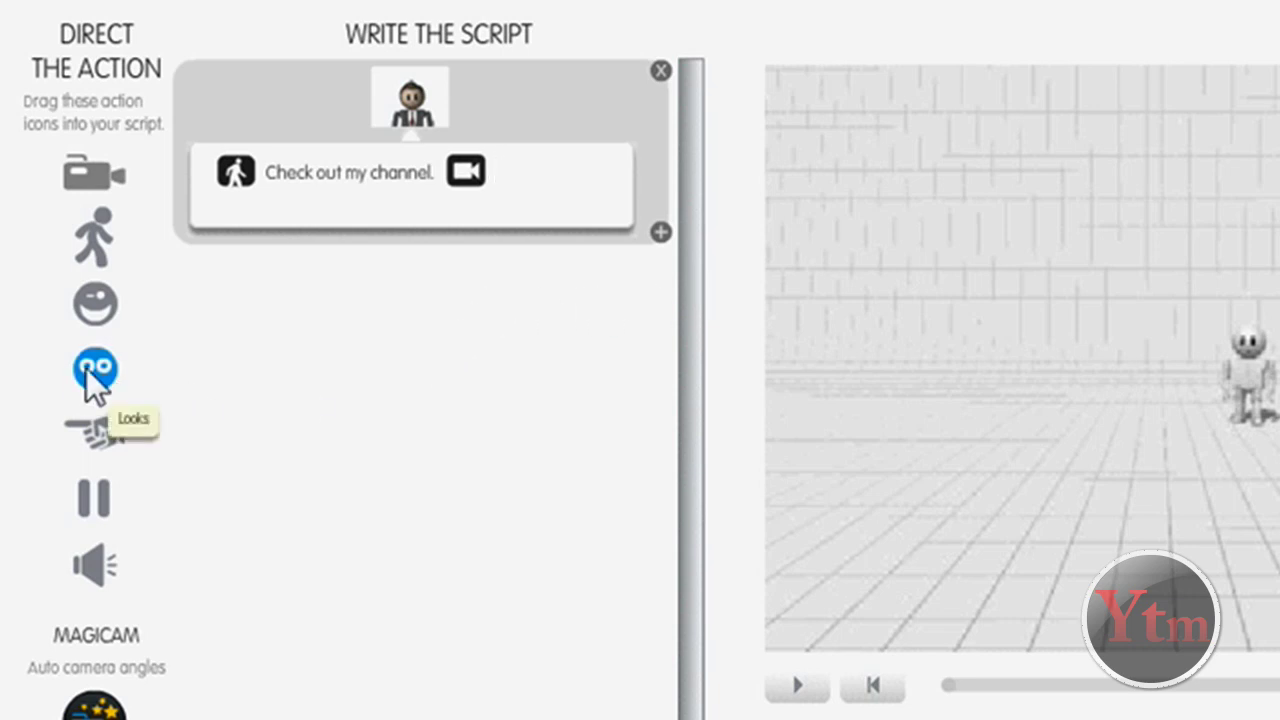
Add the "What's that over there?" pointing gesture after the camera change
click(97, 432)
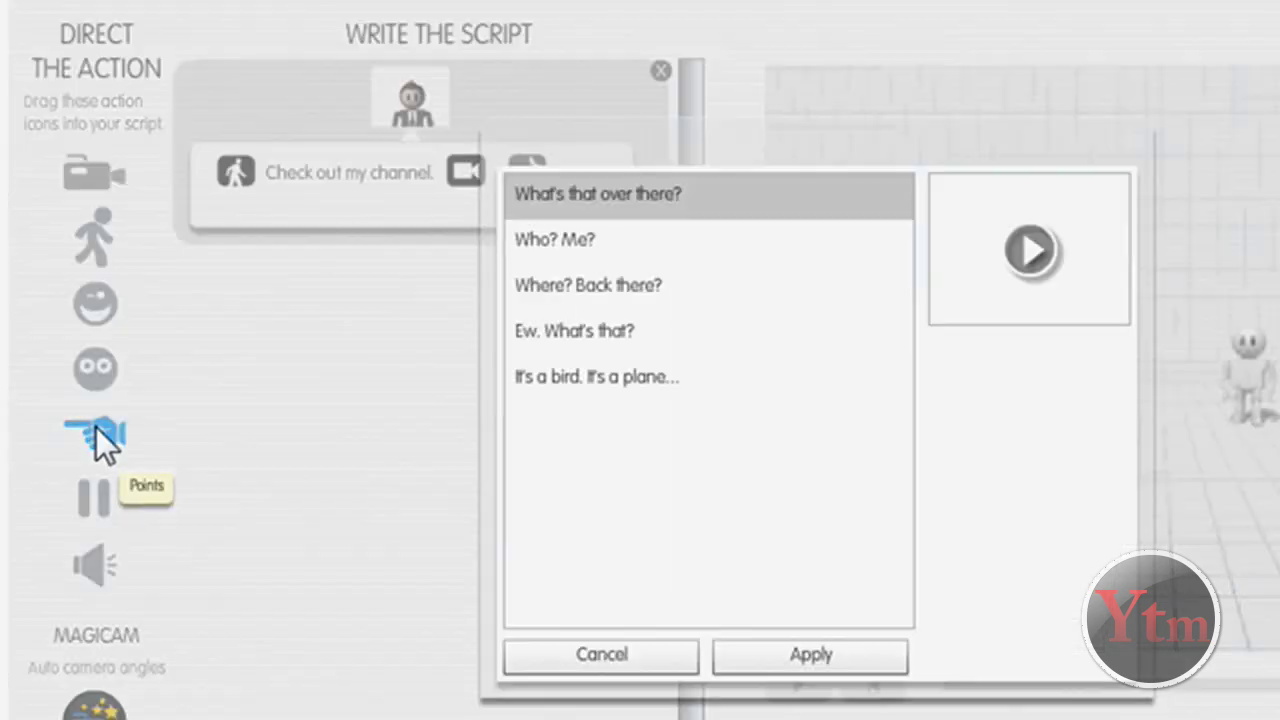
click(597, 247)
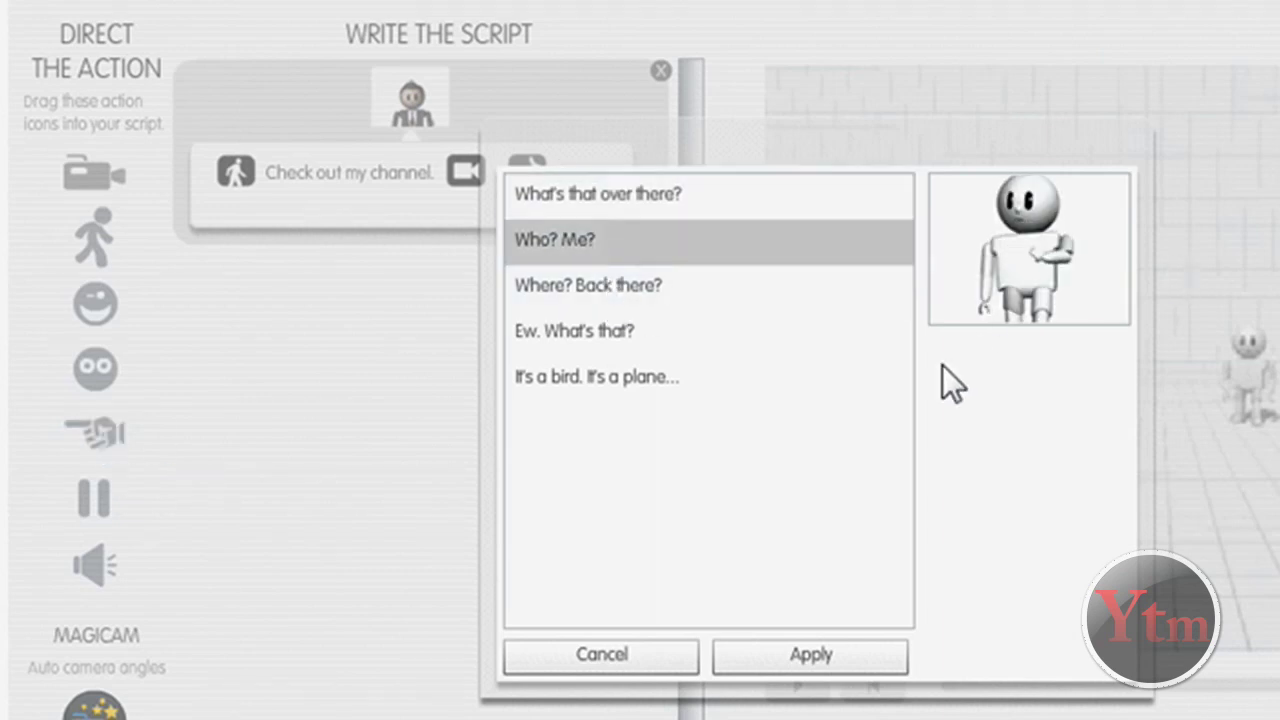
click(643, 197)
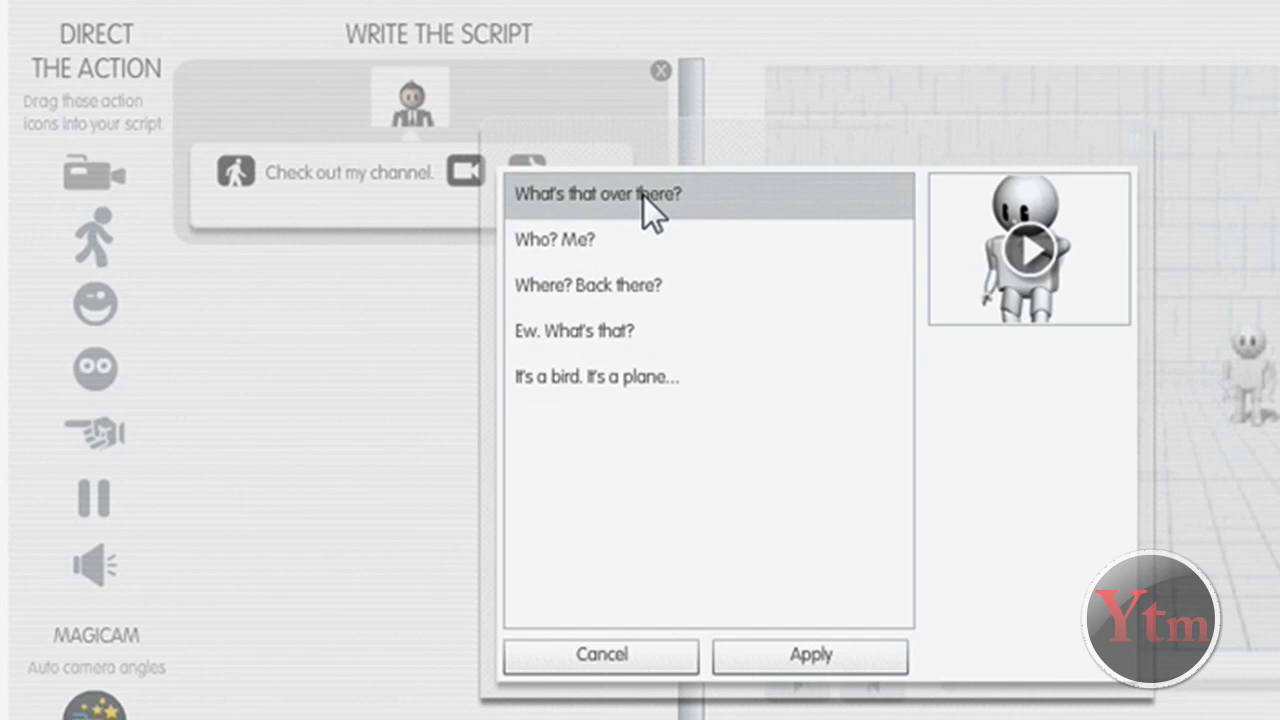
click(1056, 248)
click(796, 652)
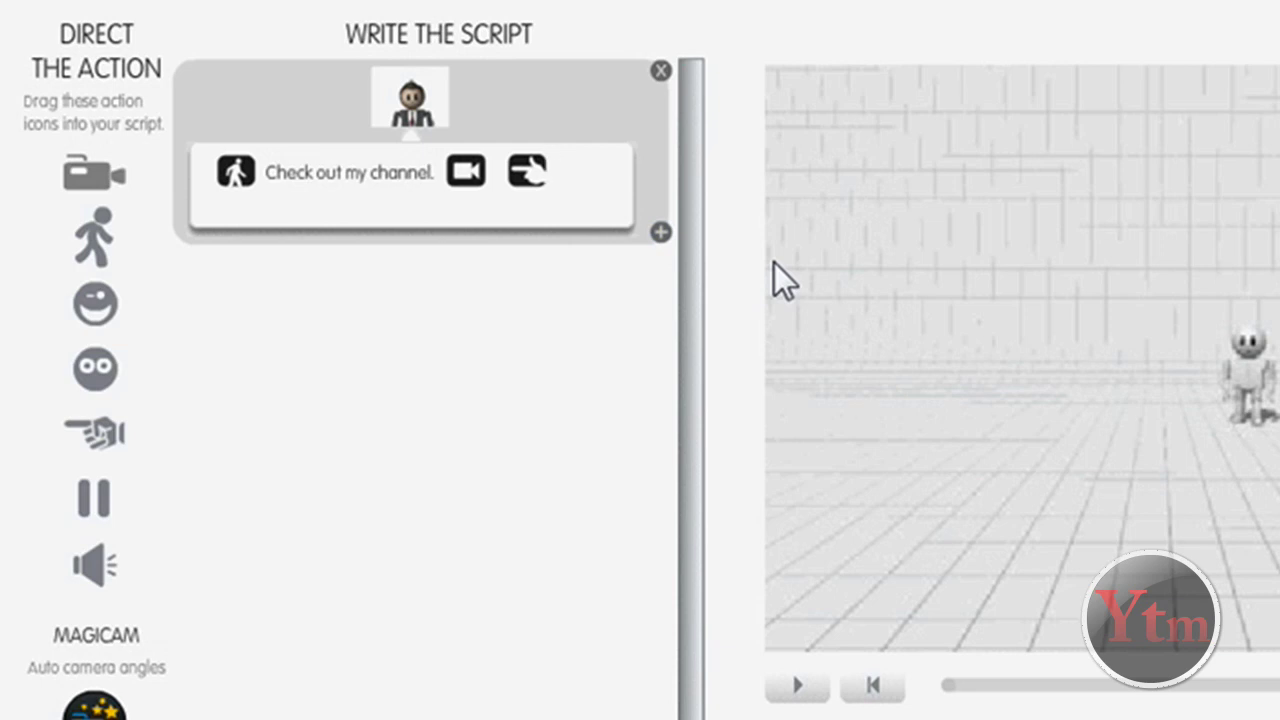
click(575, 224)
Add the spoken line 'Remember to Subscribe.' after the pointing gesture, deleting the stray sound effect
text(Remember)
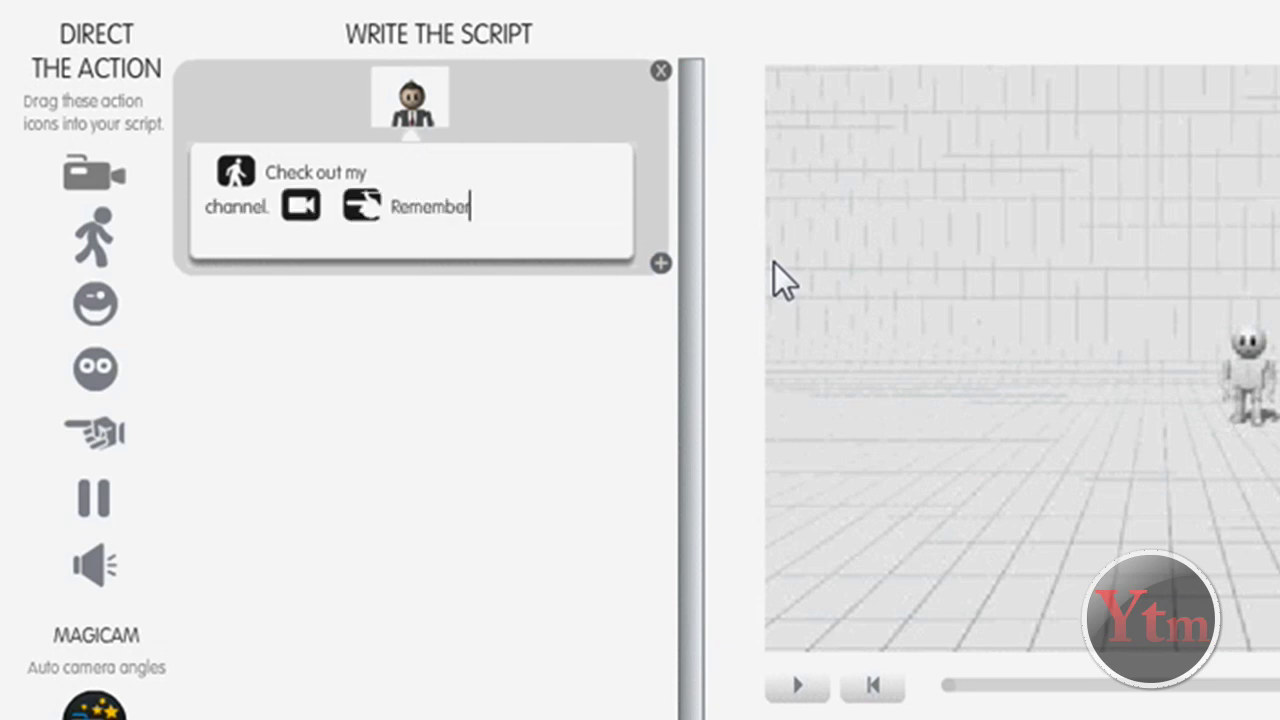
text( to ssc)
text(ribe.)
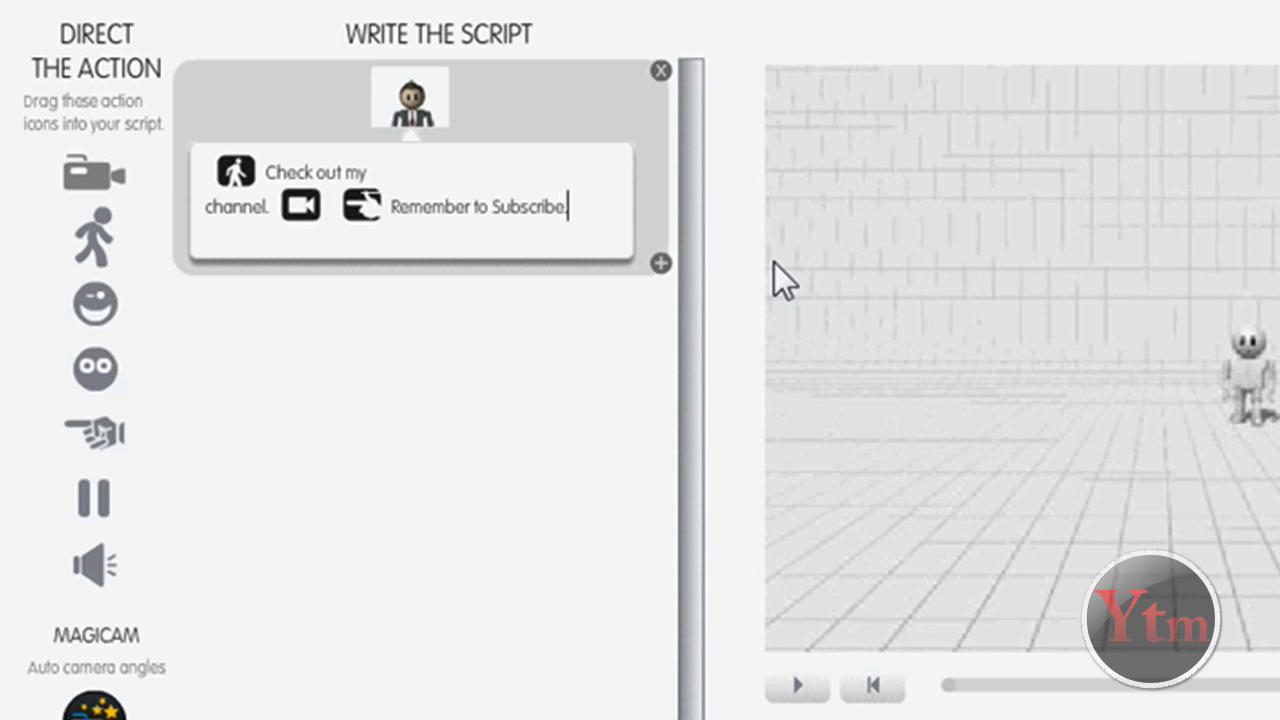
click(97, 569)
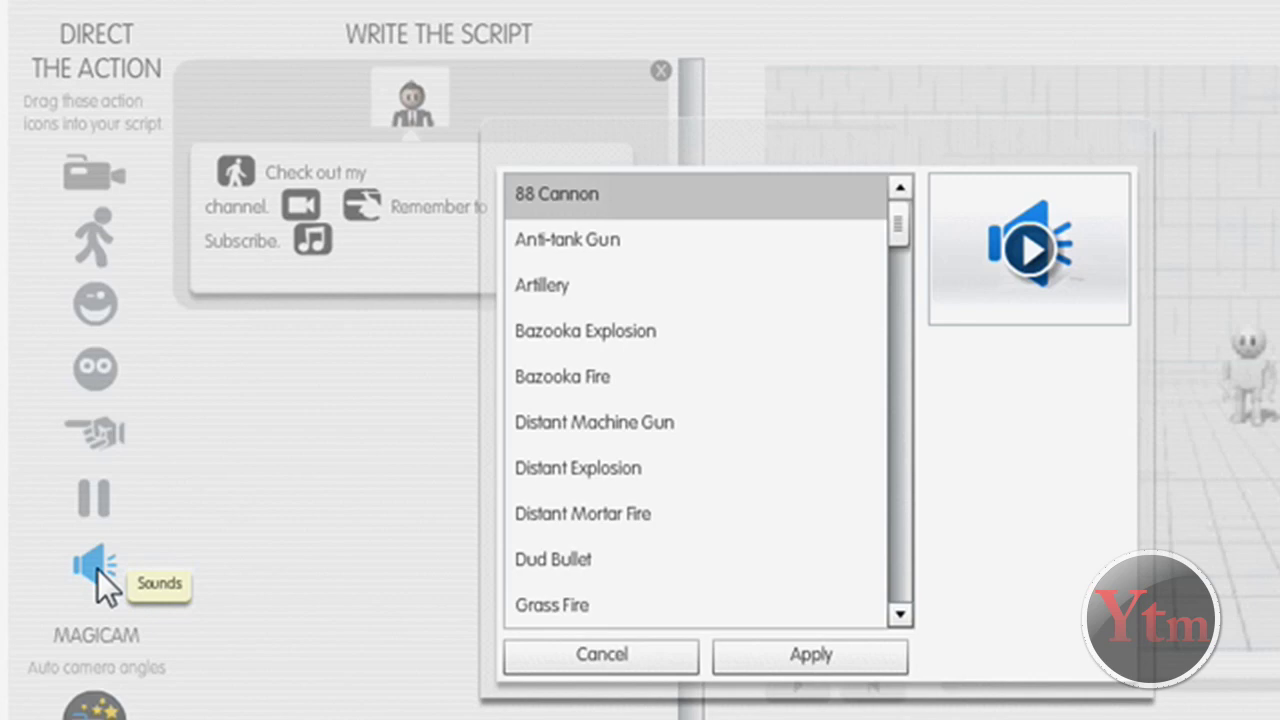
click(581, 272)
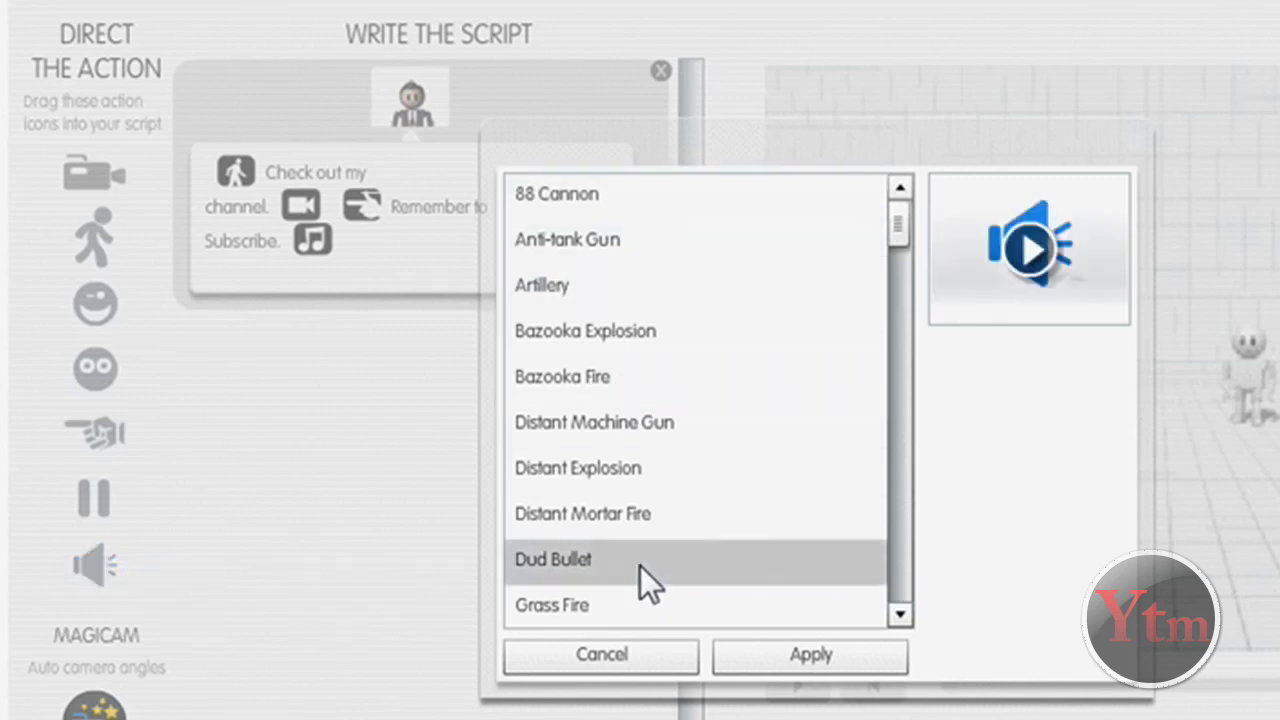
click(592, 648)
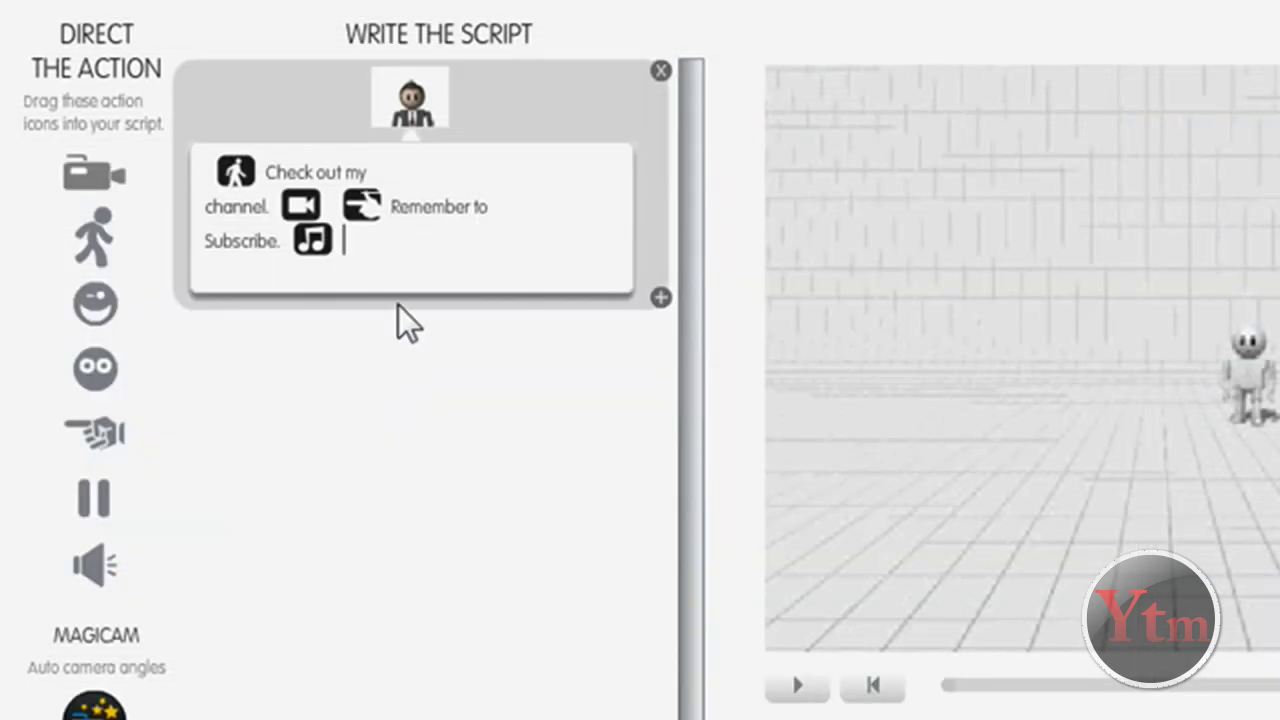
key(BackSpace)
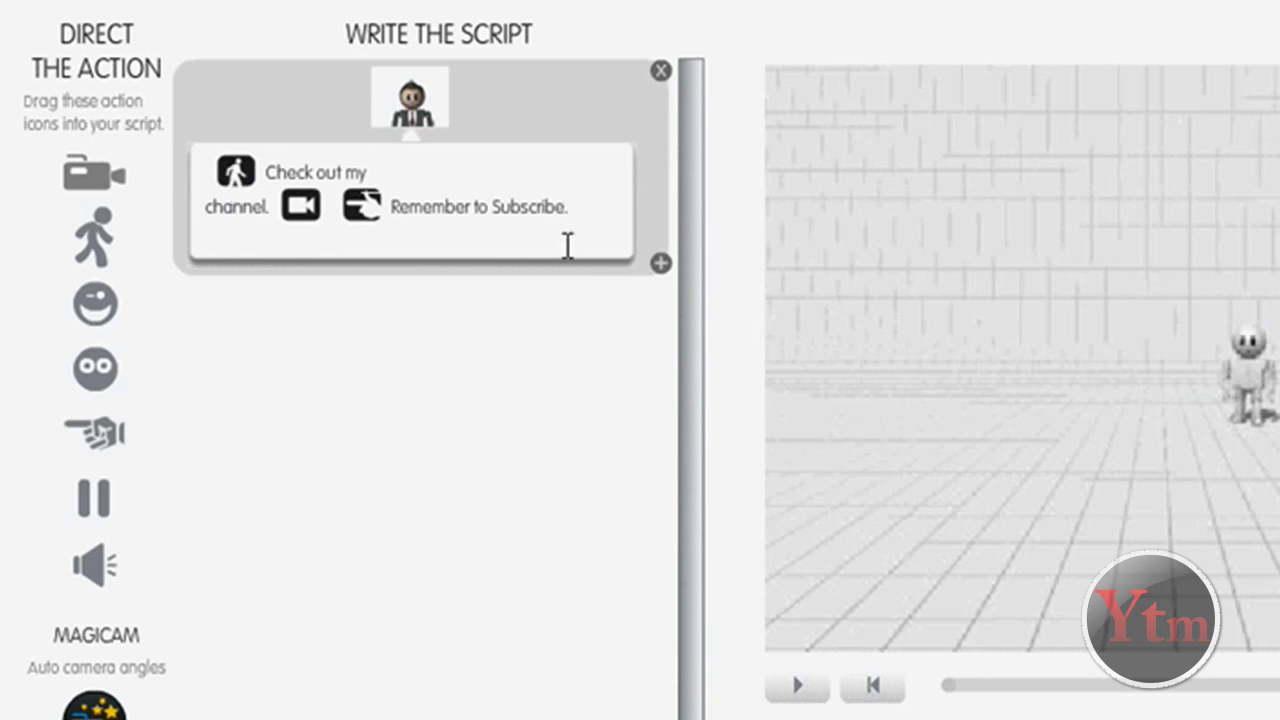
Check the walking action and camera shot options, leaving both unchanged
click(241, 171)
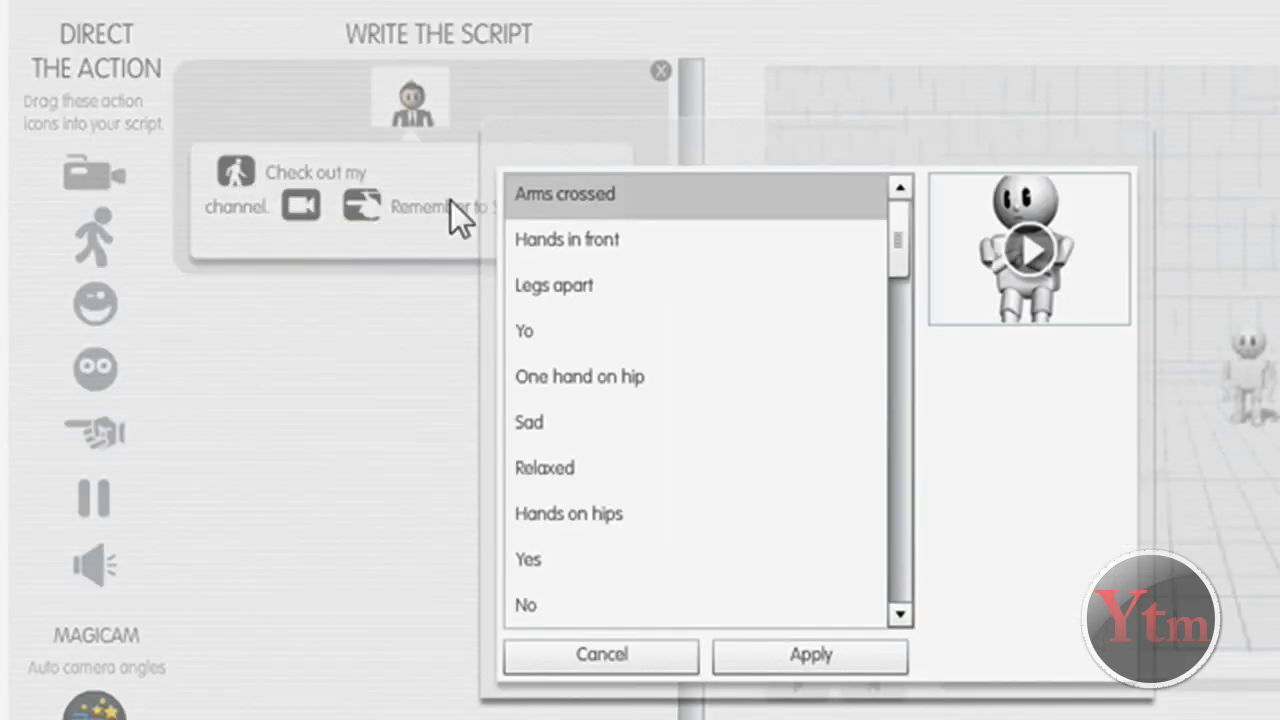
click(580, 654)
click(266, 172)
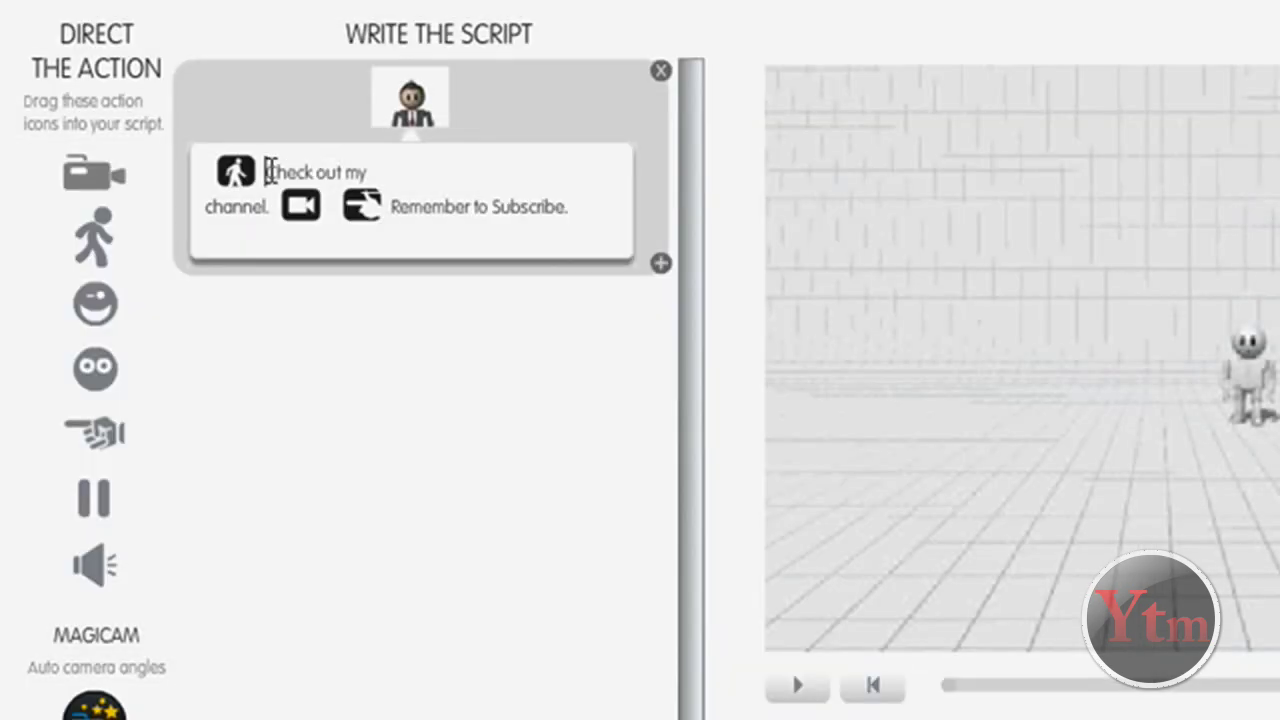
click(301, 209)
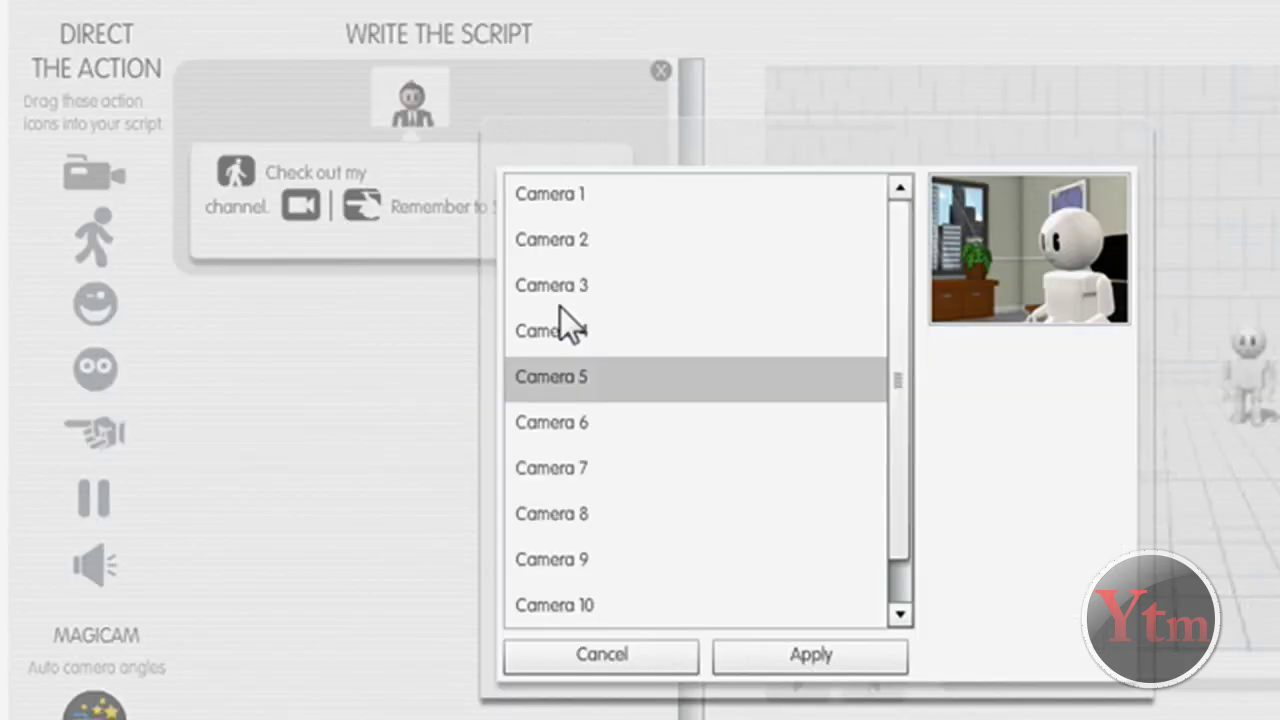
click(605, 660)
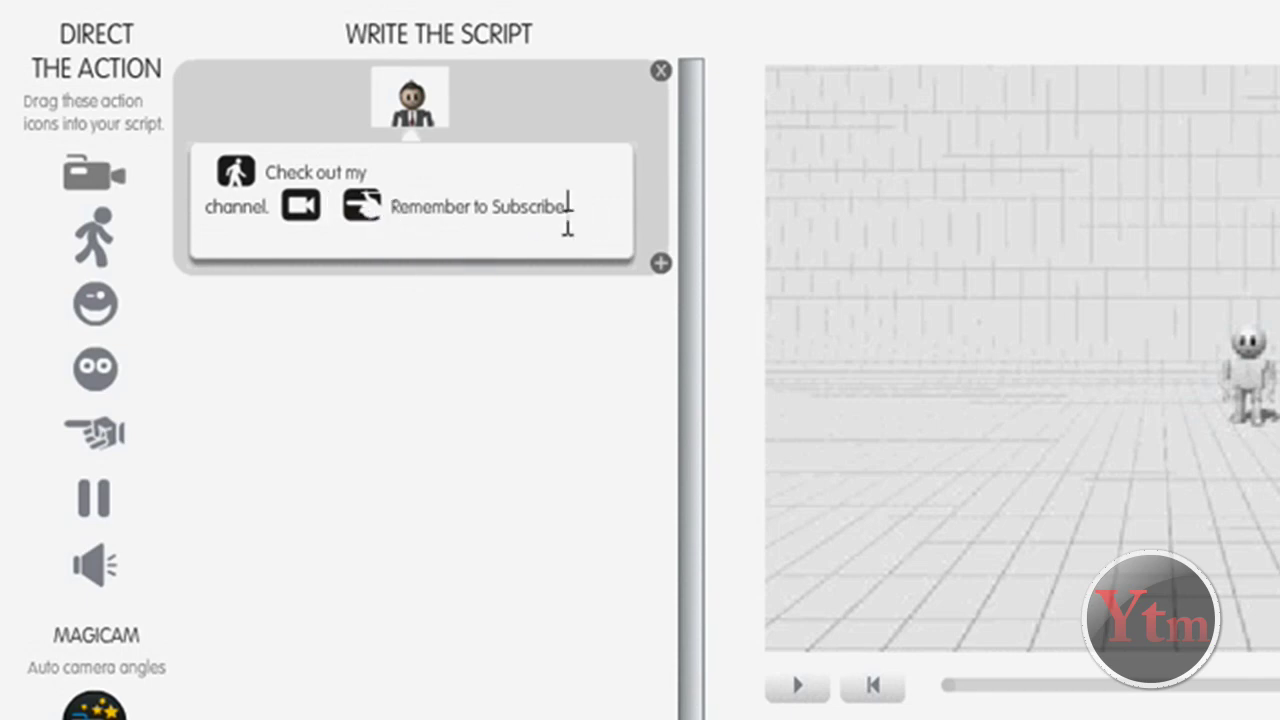
Scroll through the edited script and play the current preview
scroll(491, 466, down, 3)
scroll(420, 180, up, 2)
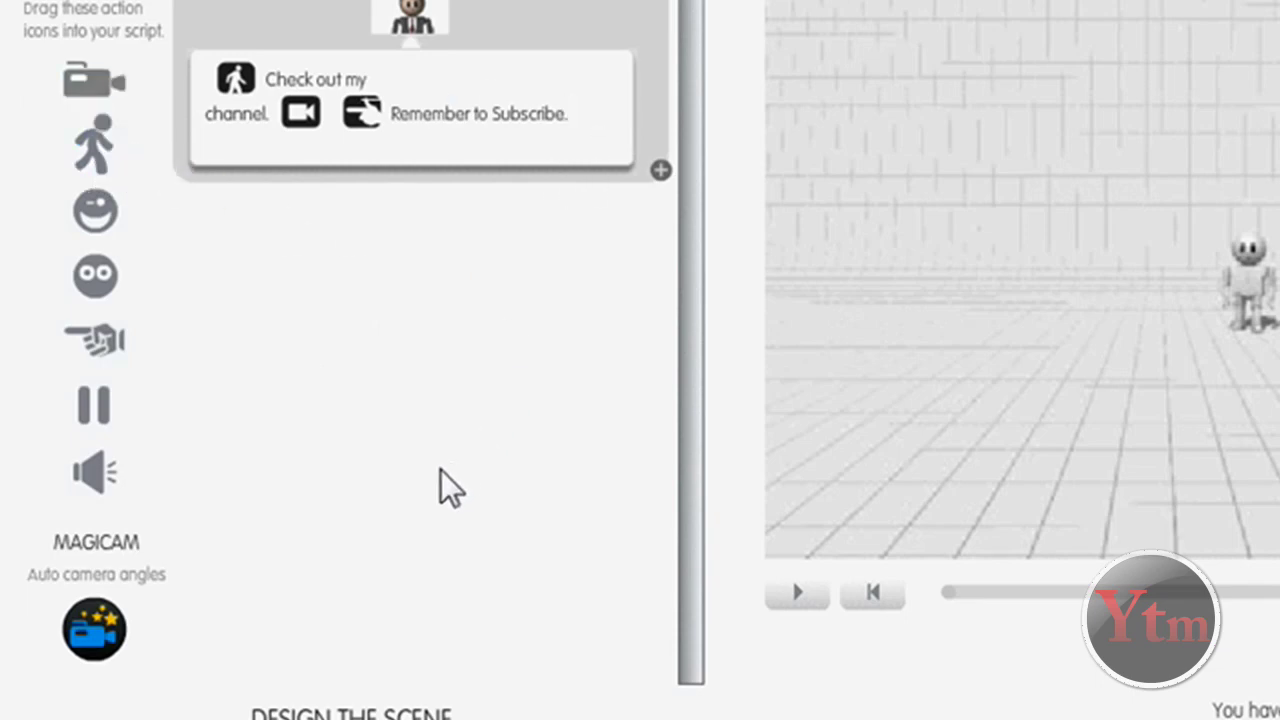
scroll(459, 271, up, 3)
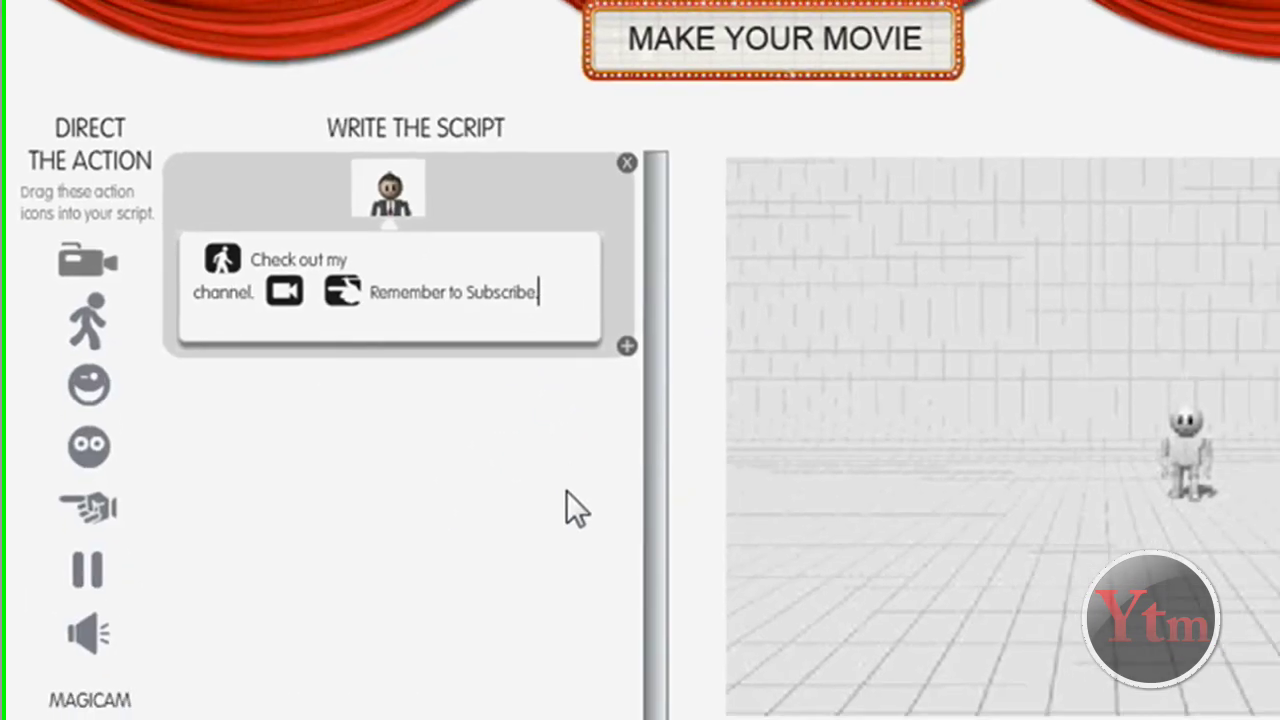
scroll(463, 430, down, 5)
scroll(463, 430, down, 2)
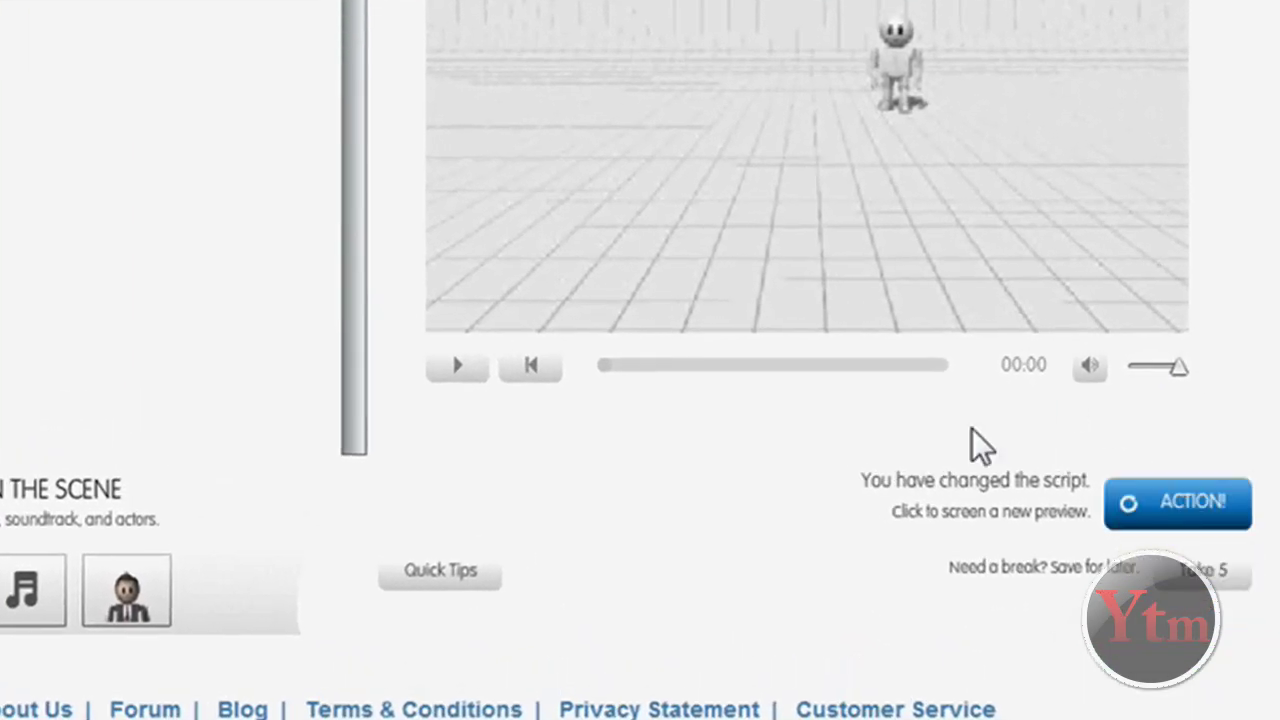
scroll(797, 541, up, 1)
scroll(854, 619, up, 1)
scroll(854, 619, up, 1)
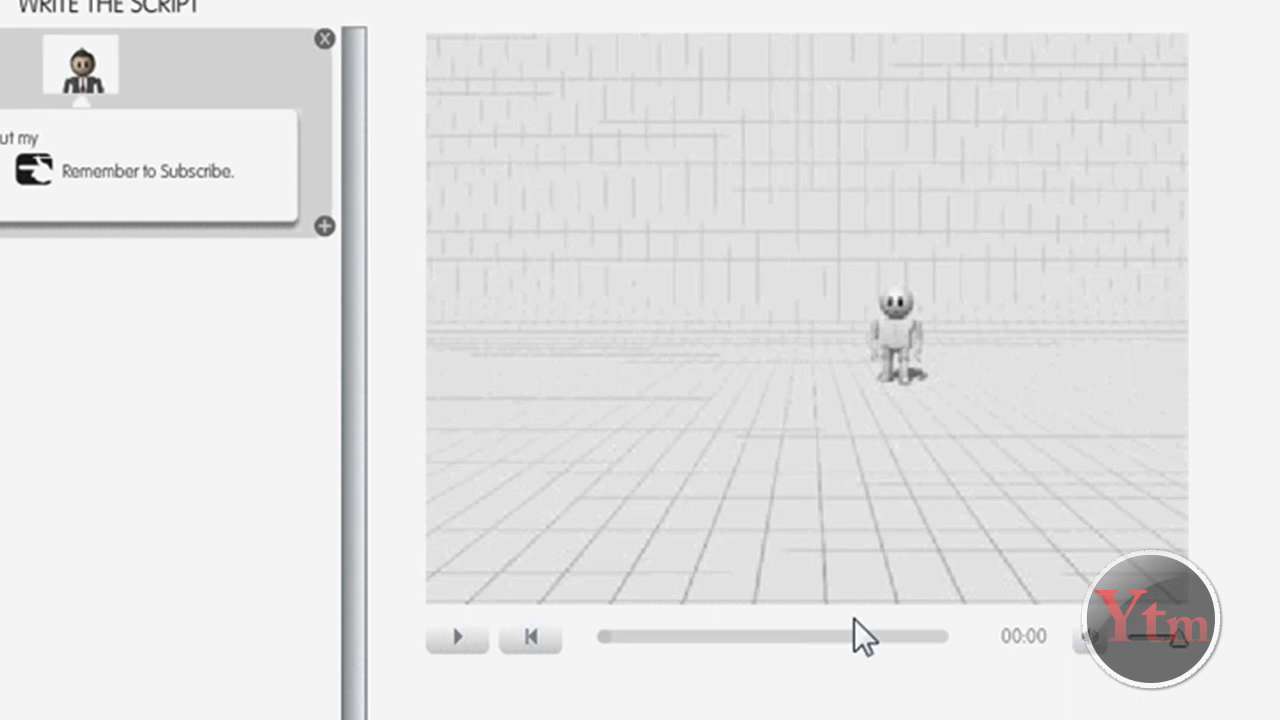
click(458, 638)
scroll(205, 438, down, 1)
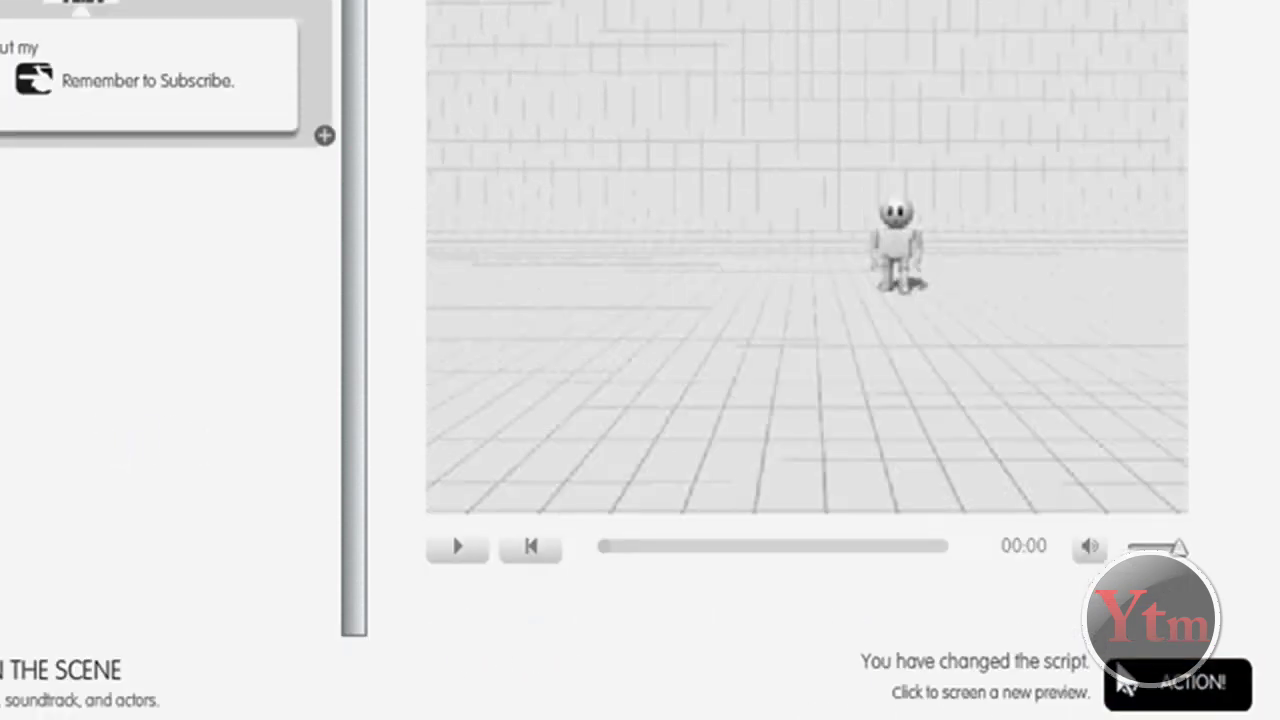
Rehearse the updated script with ACTION! and watch the office preview through to IT'S A WRAP!
click(1175, 680)
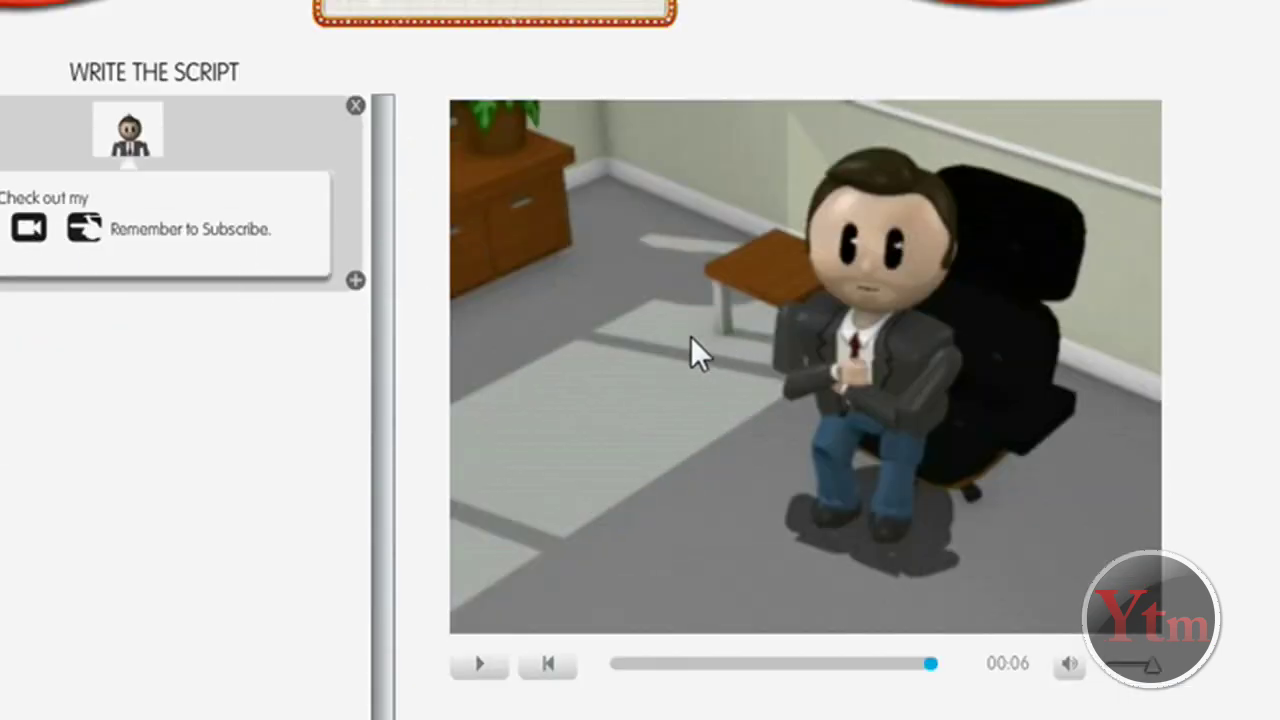
scroll(386, 382, down, 3)
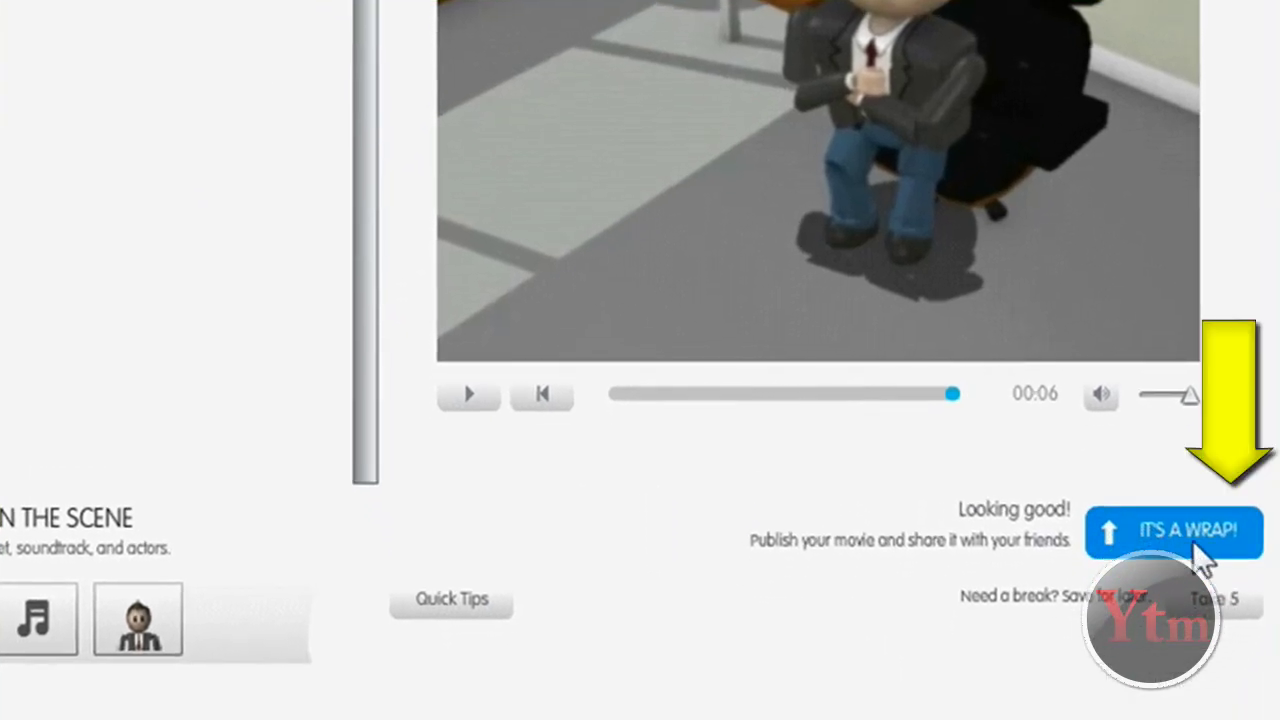
Publish the finished movie as 'YTM video' with description 'test' and tag 'ytm'
click(1145, 550)
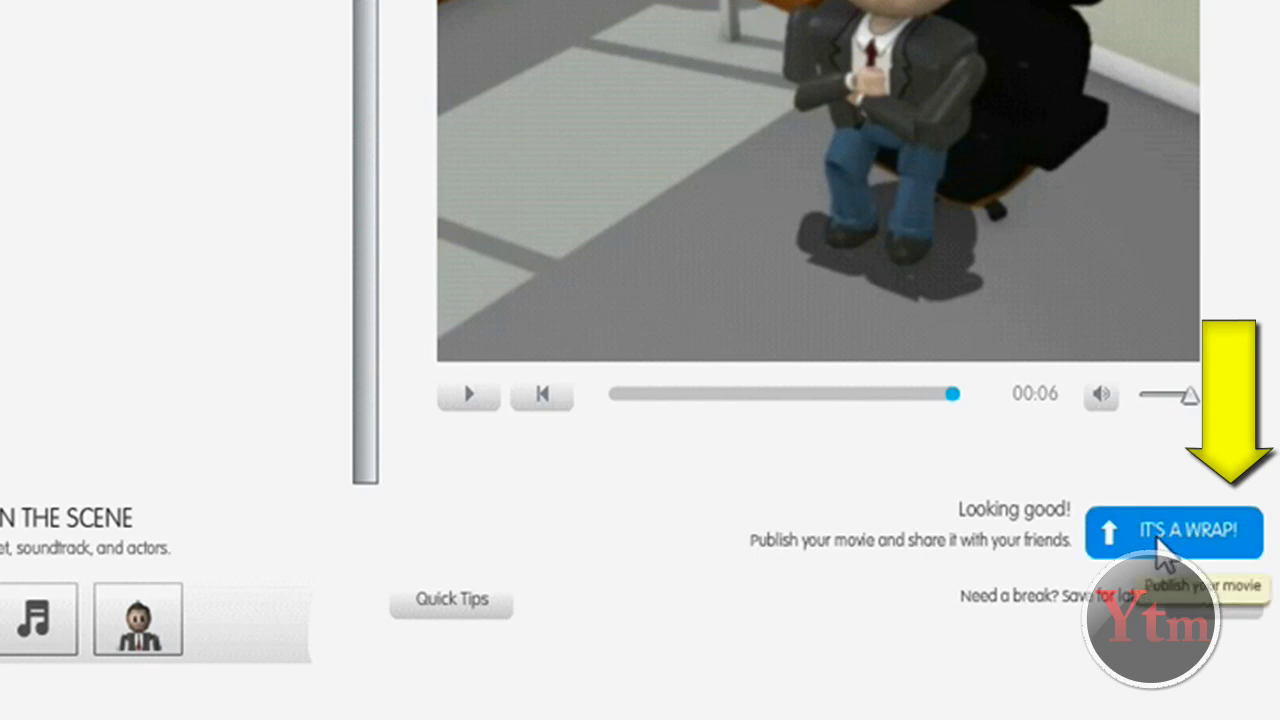
click(1157, 538)
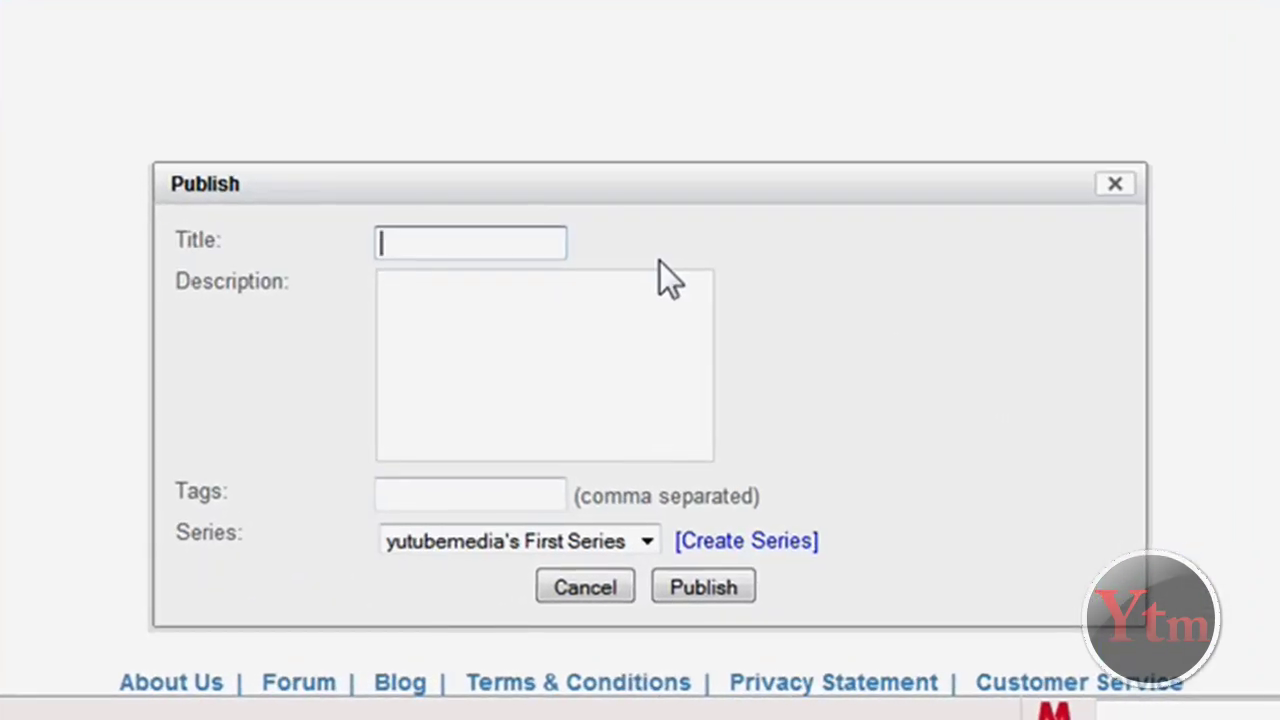
text(YTM v)
text(ideo)
key(Tab)
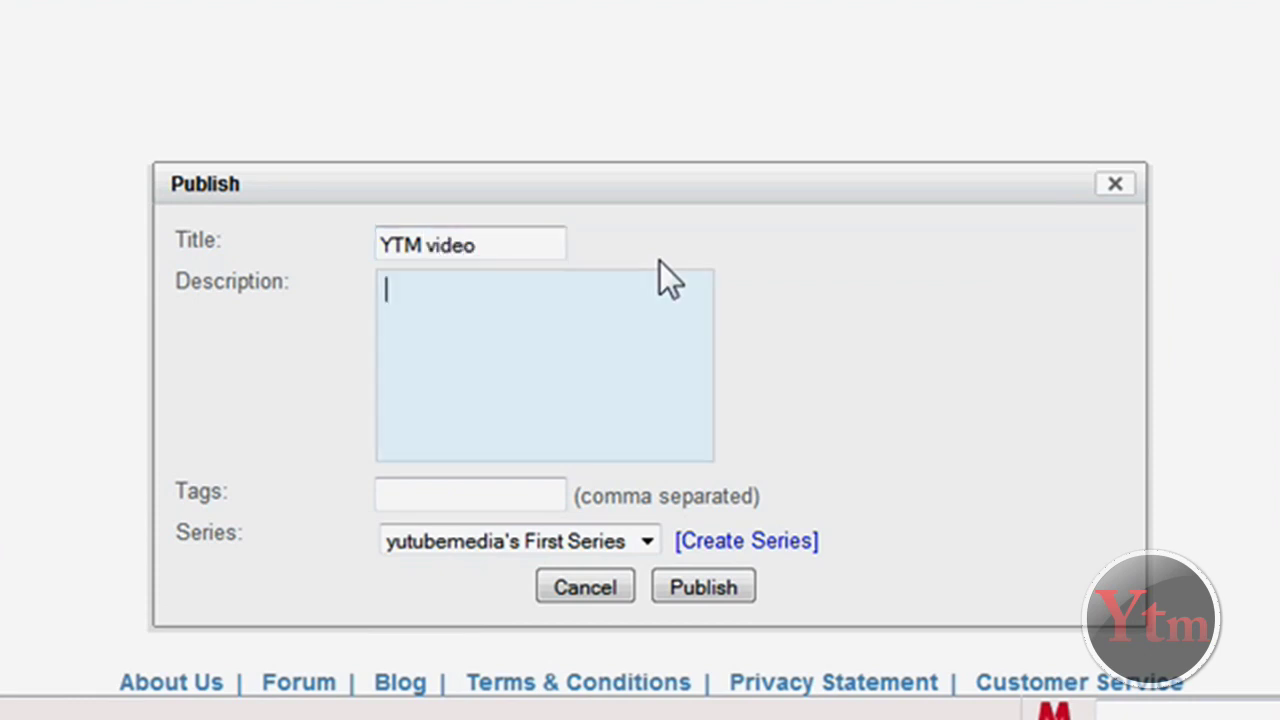
text(test)
key(Tab)
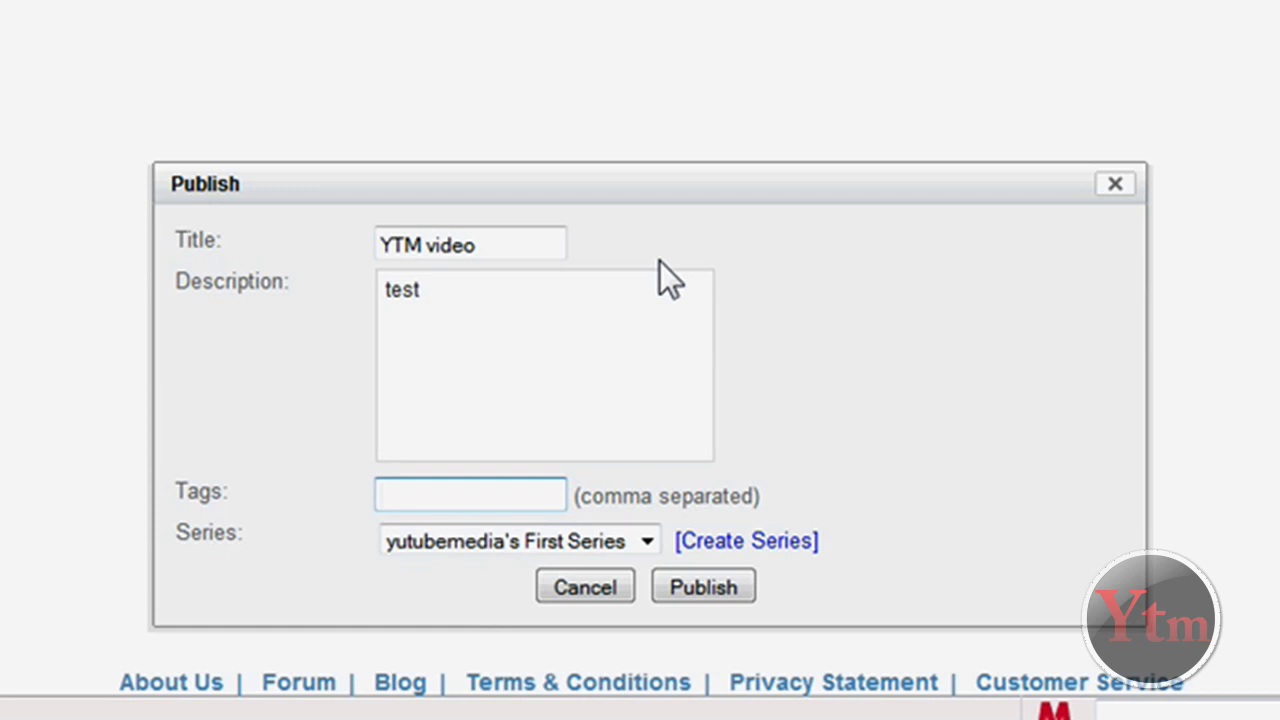
text(ytm)
click(703, 590)
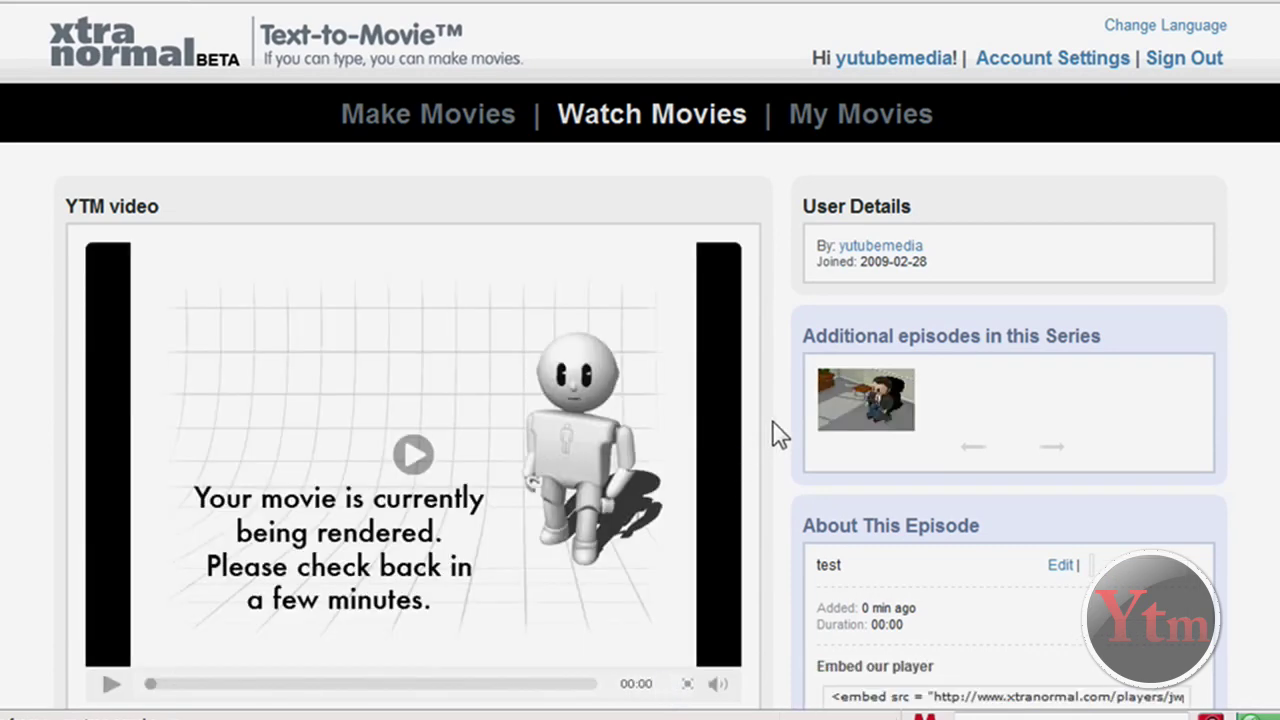
scroll(778, 432, down, 1)
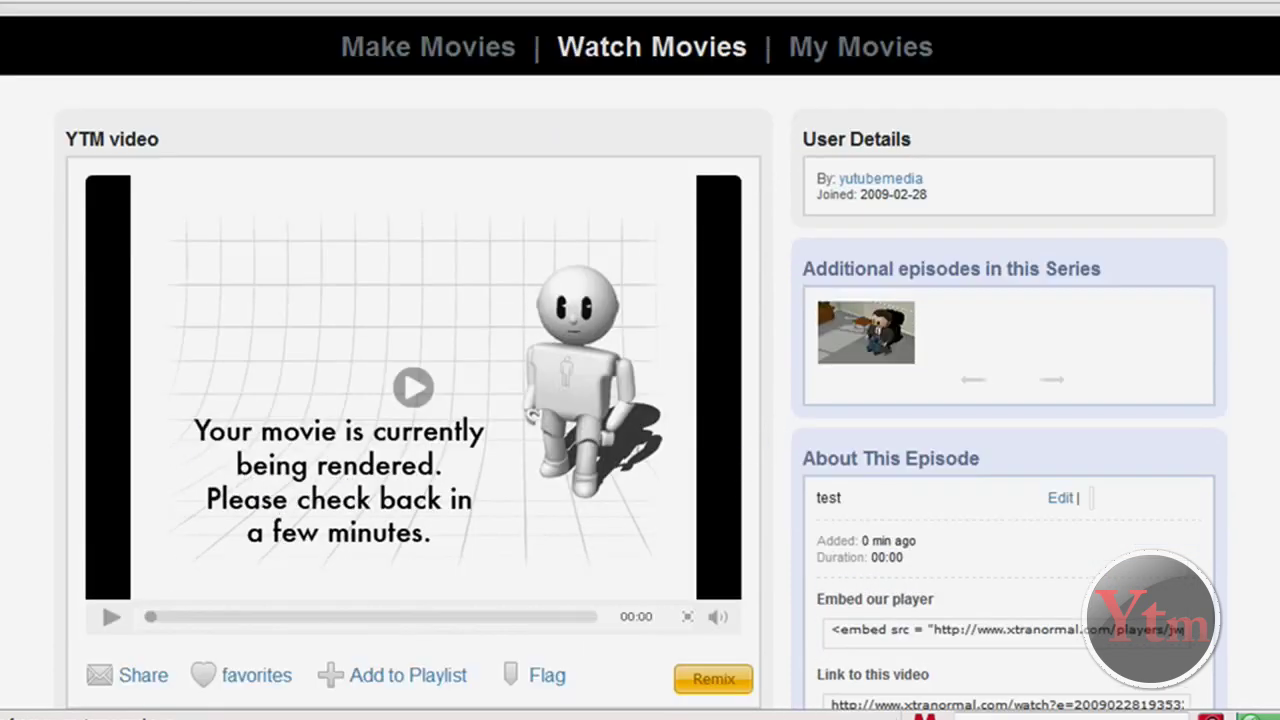
scroll(206, 414, down, 2)
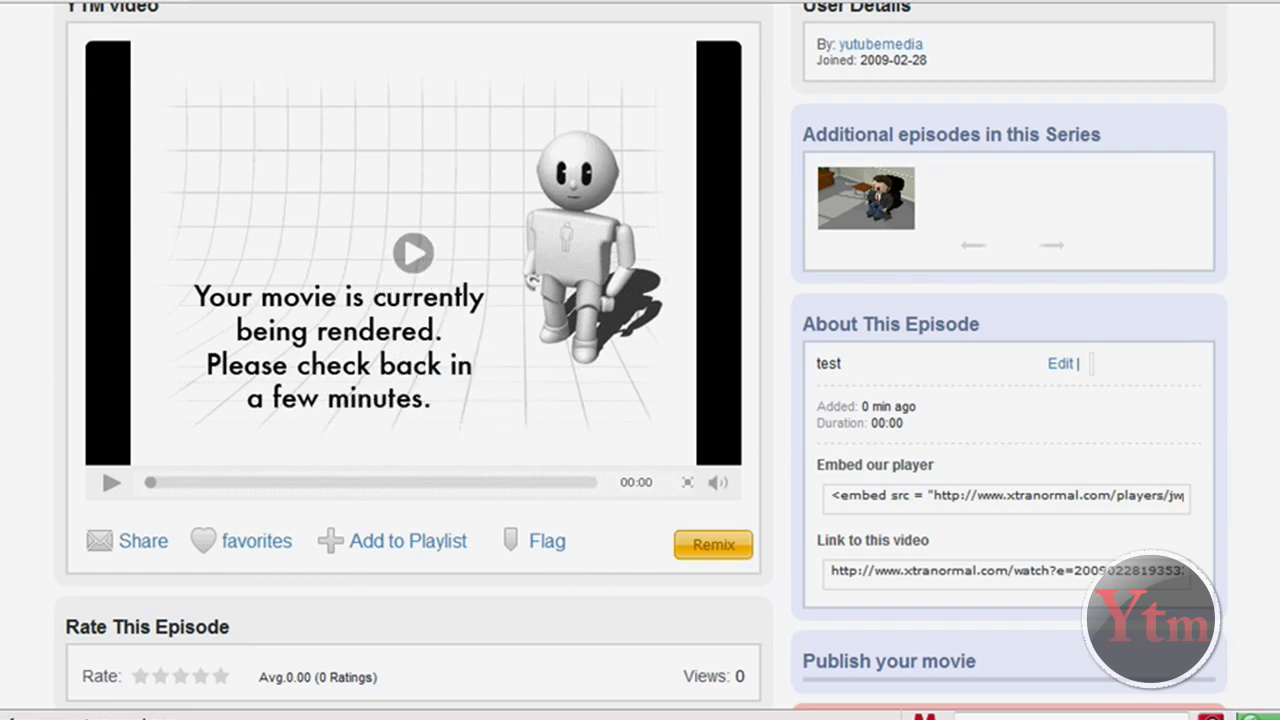
scroll(640, 360, up, 2)
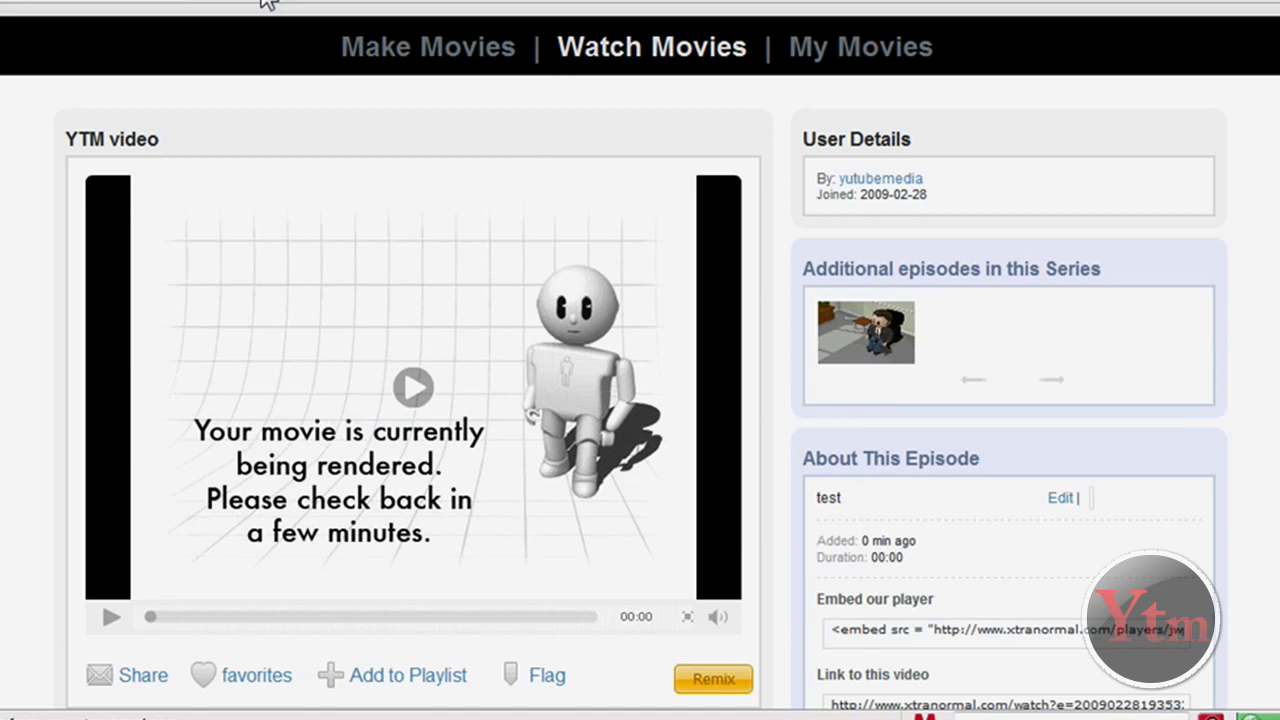
scroll(640, 360, down, 5)
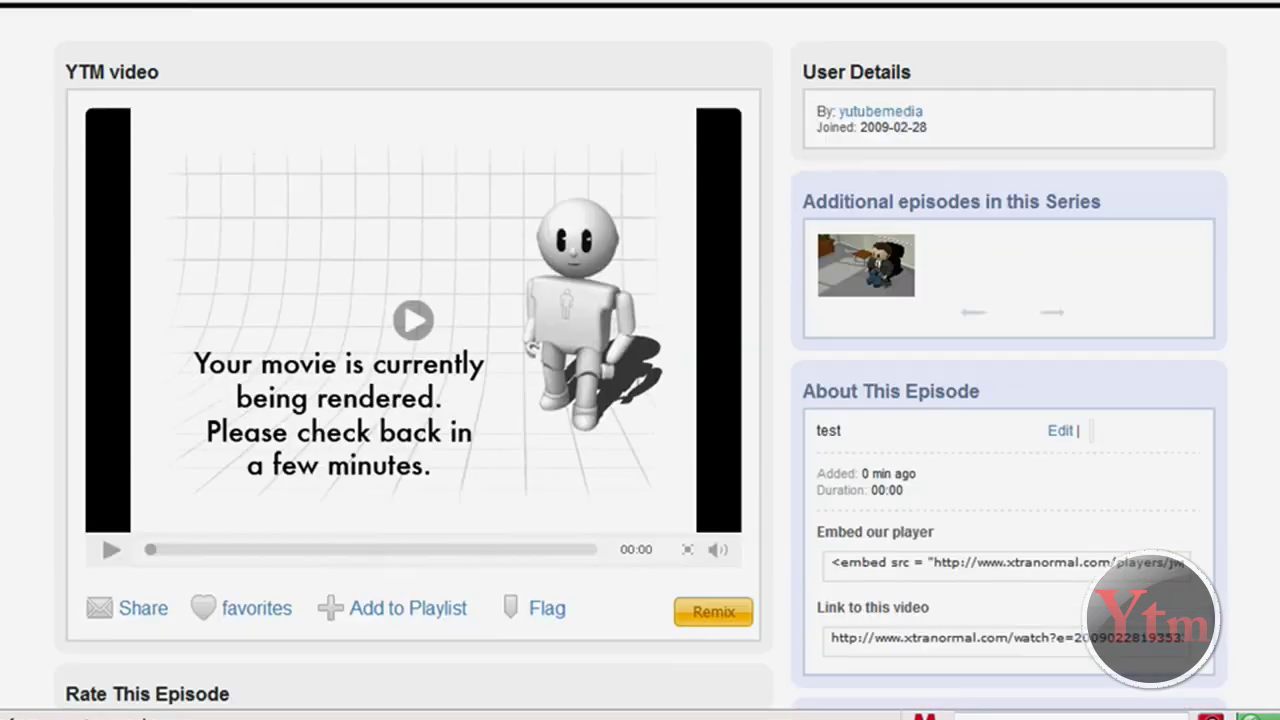
scroll(640, 360, down, 1)
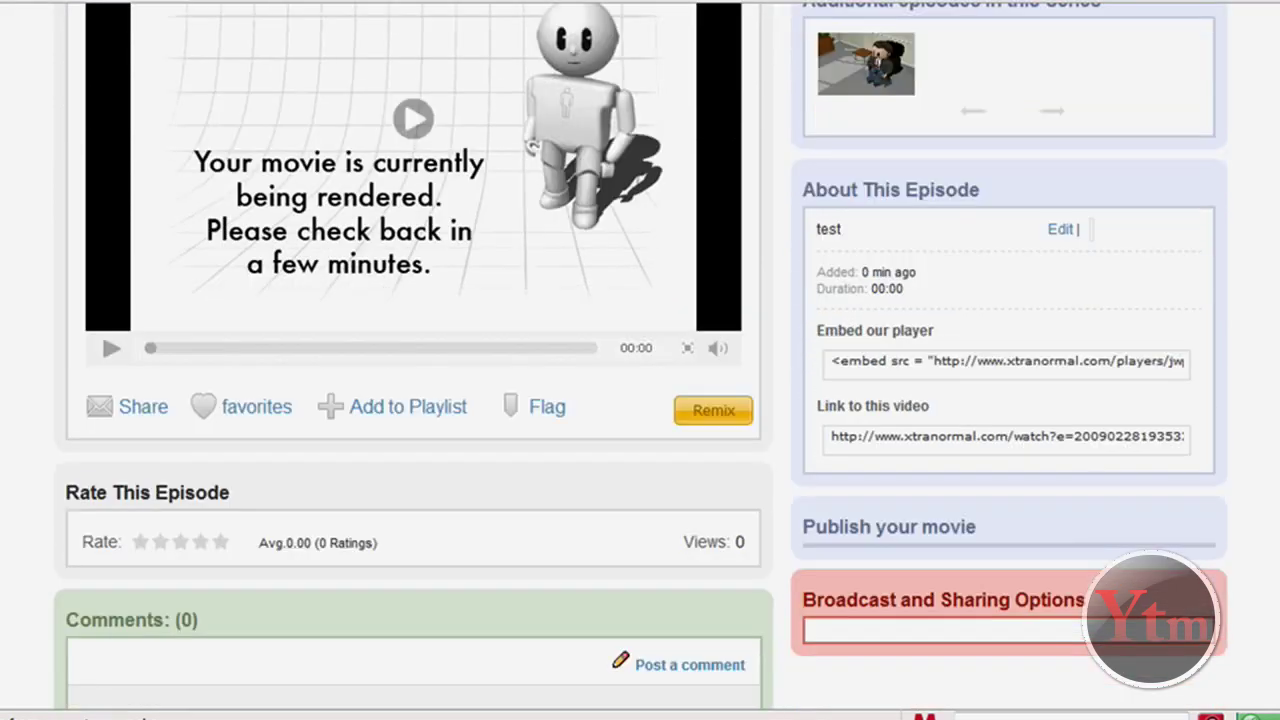
scroll(30, 315, up, 3)
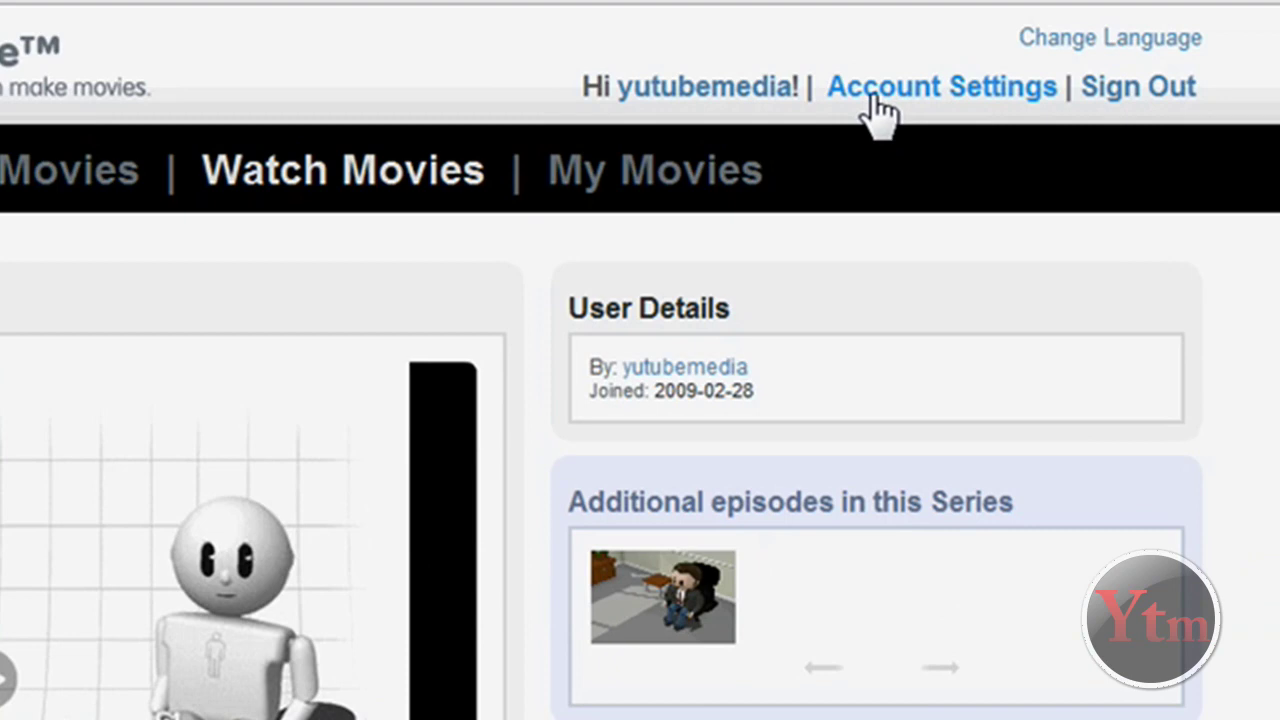
Review the YouTube Publishing credentials in Account Settings, then go to My Movies
click(878, 94)
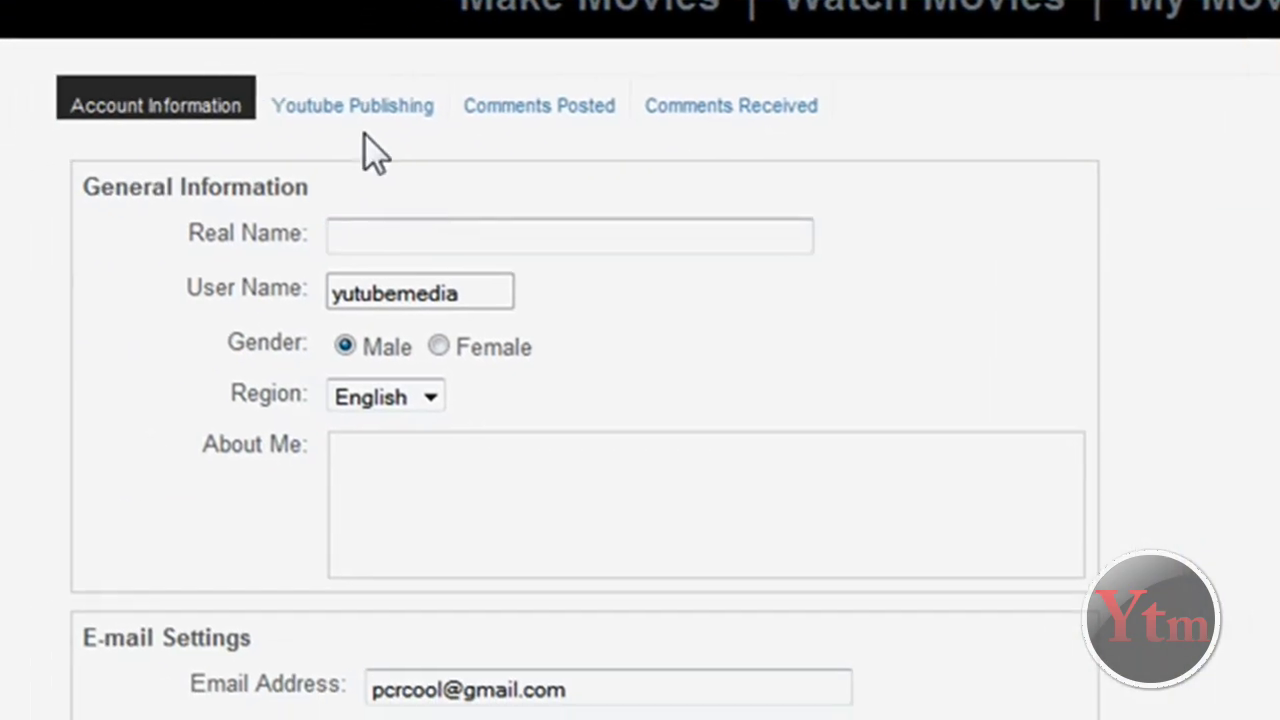
click(352, 108)
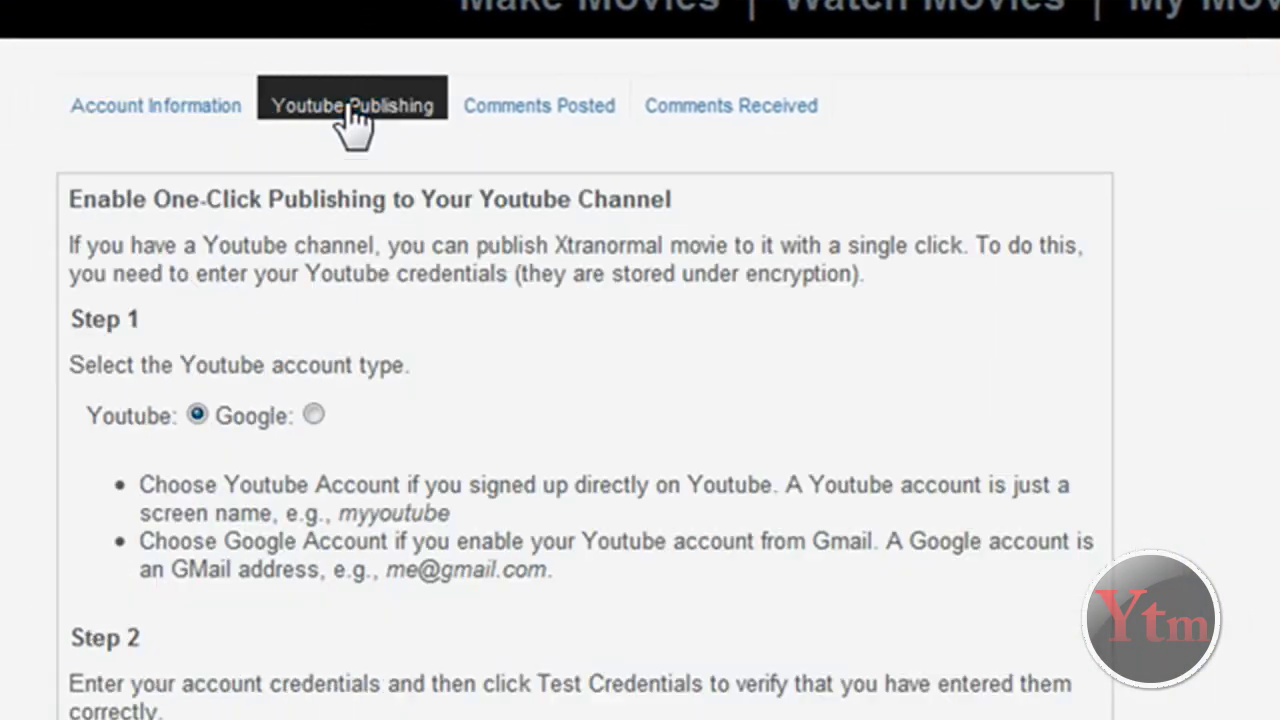
drag(70, 356, 356, 358)
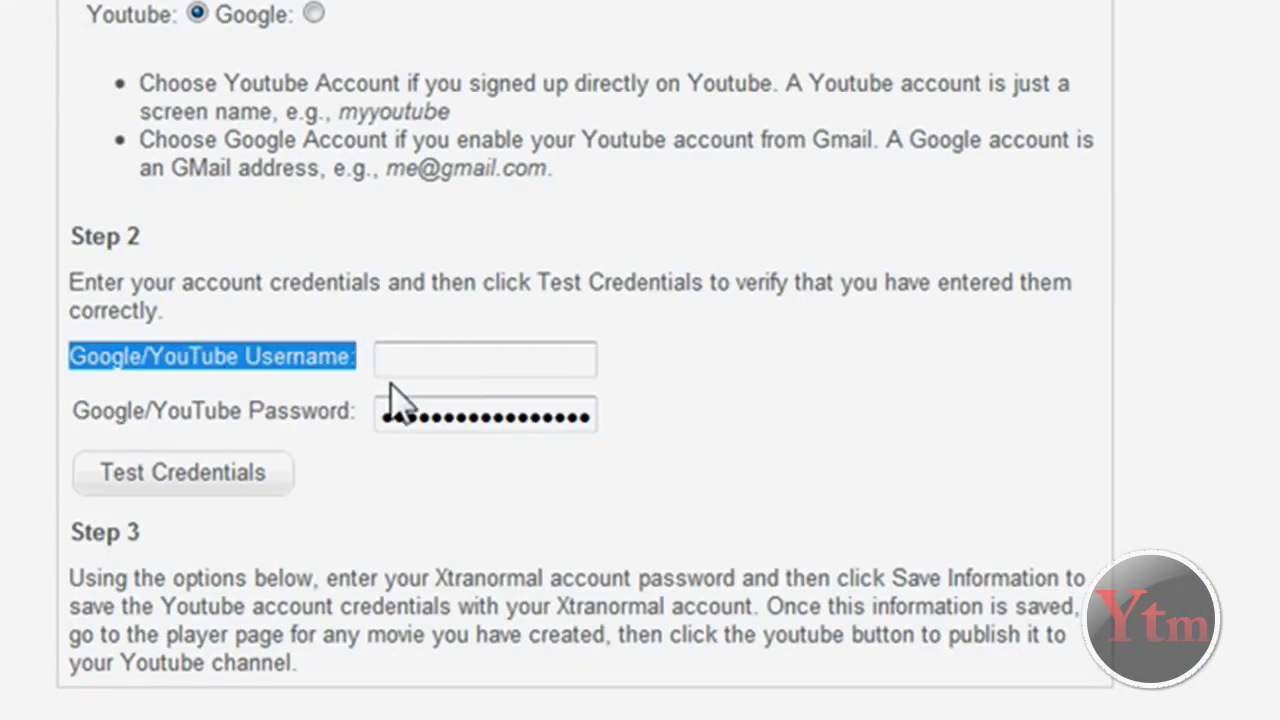
drag(198, 412, 409, 403)
click(443, 410)
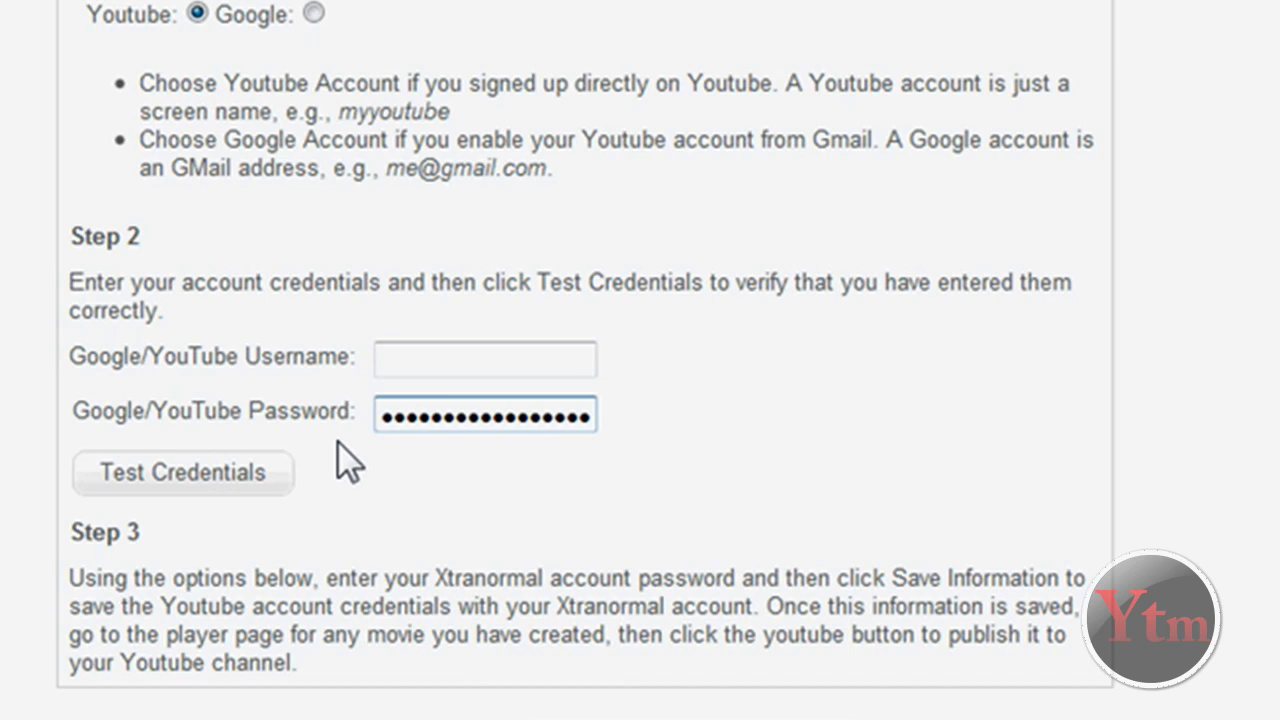
scroll(323, 470, up, 4)
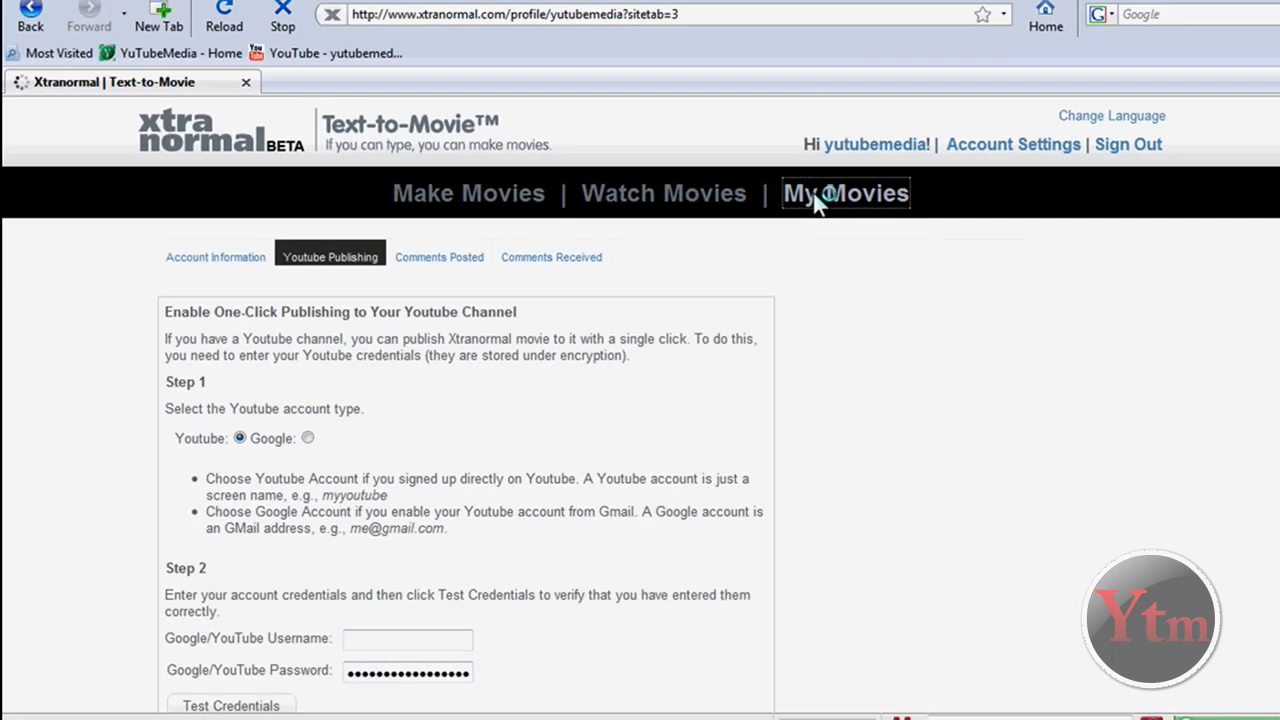
click(1168, 22)
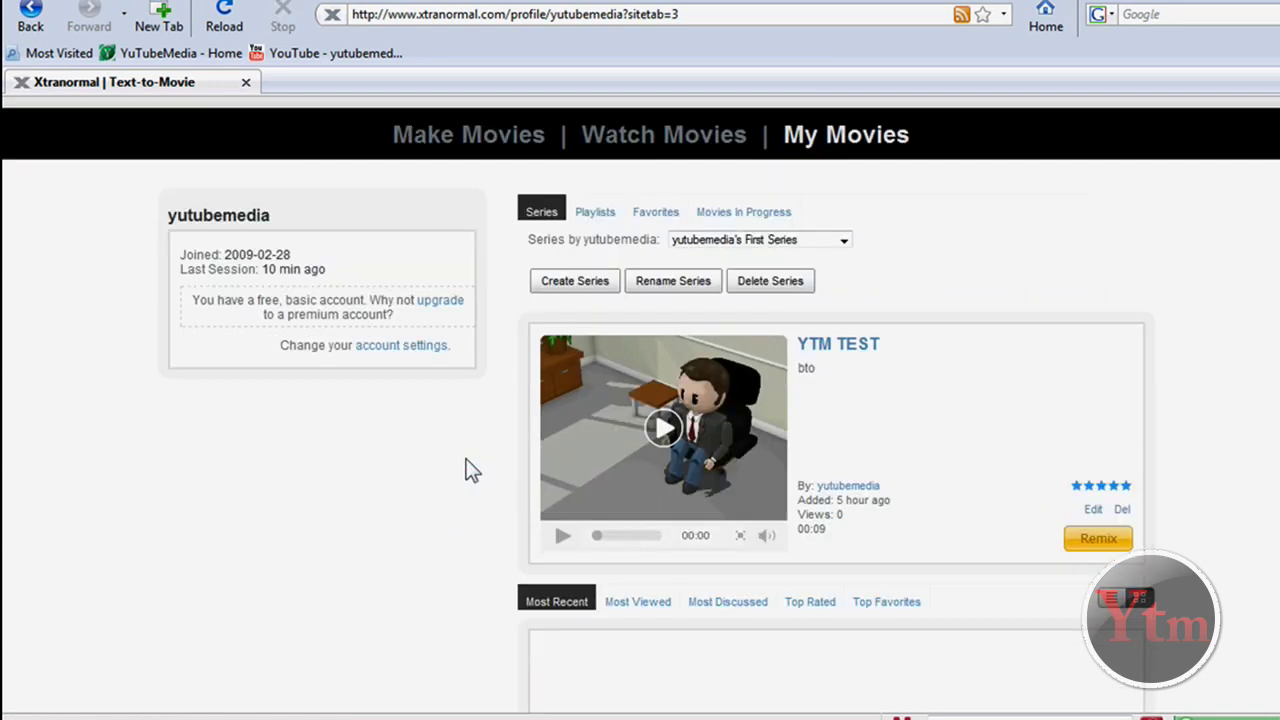
Go back to the YTM video watch page and play the rendered office movie
click(35, 18)
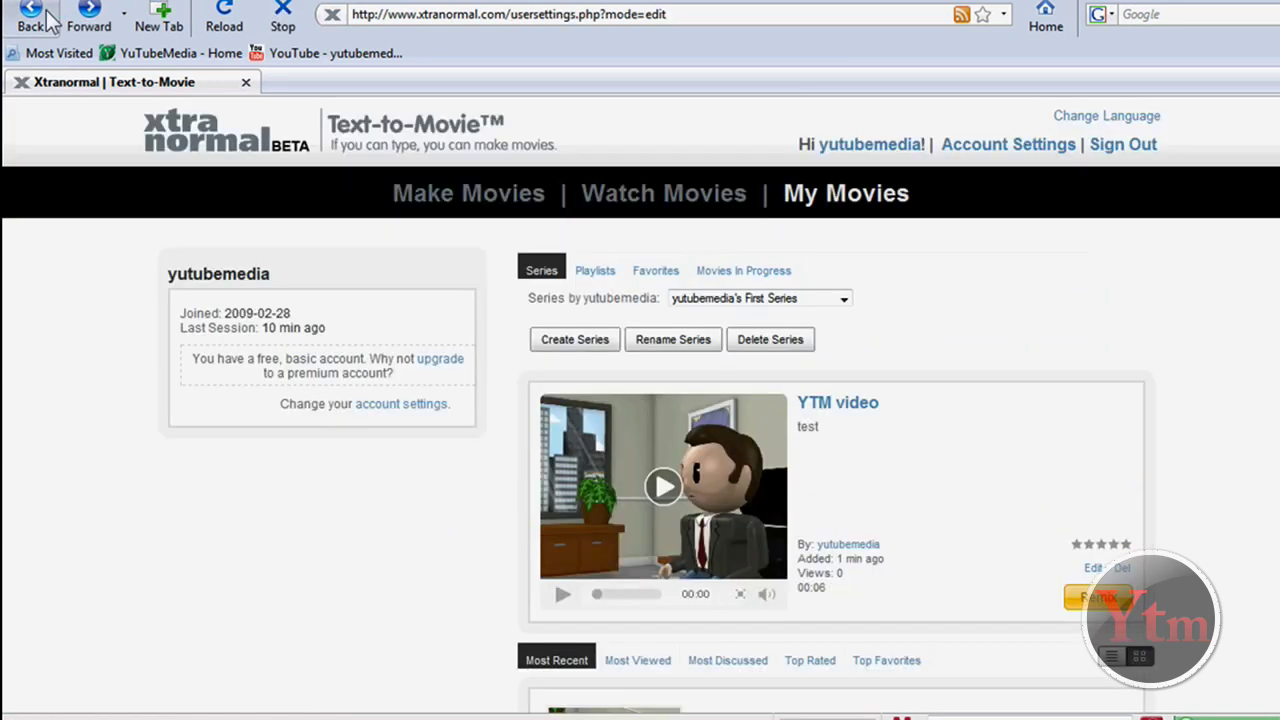
click(40, 18)
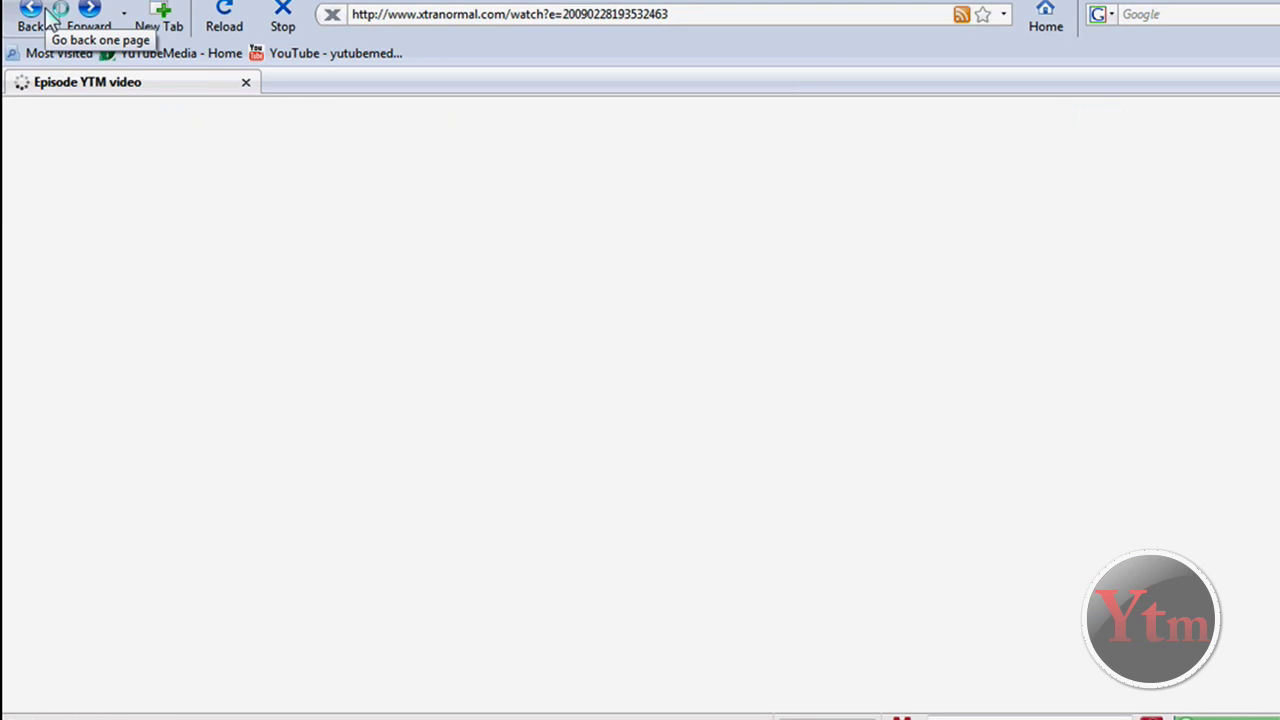
scroll(58, 404, down, 2)
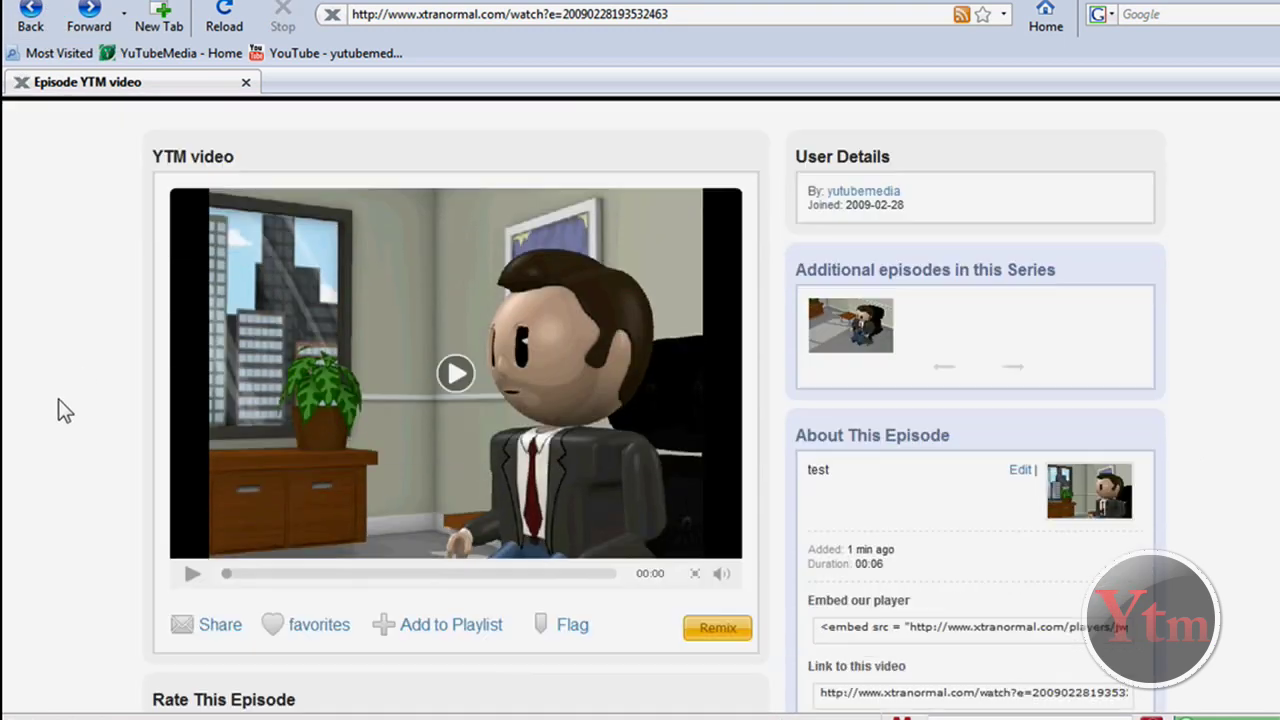
click(455, 378)
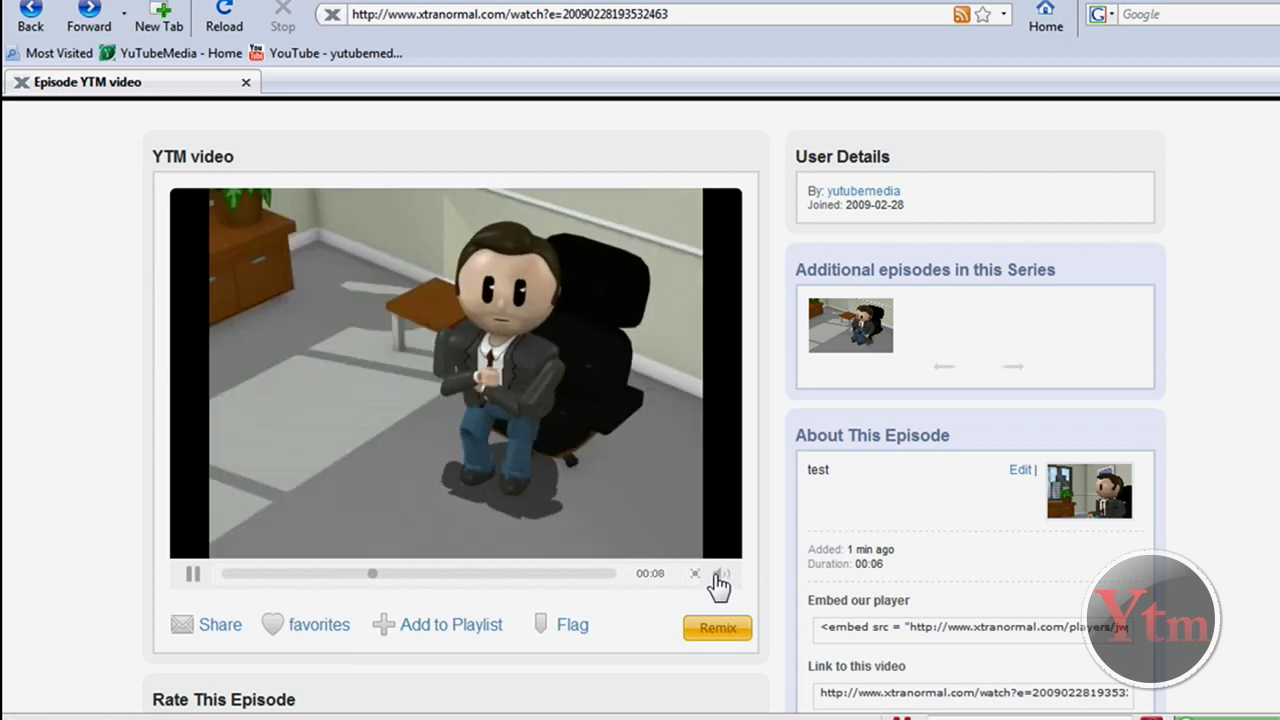
scroll(769, 549, down, 1)
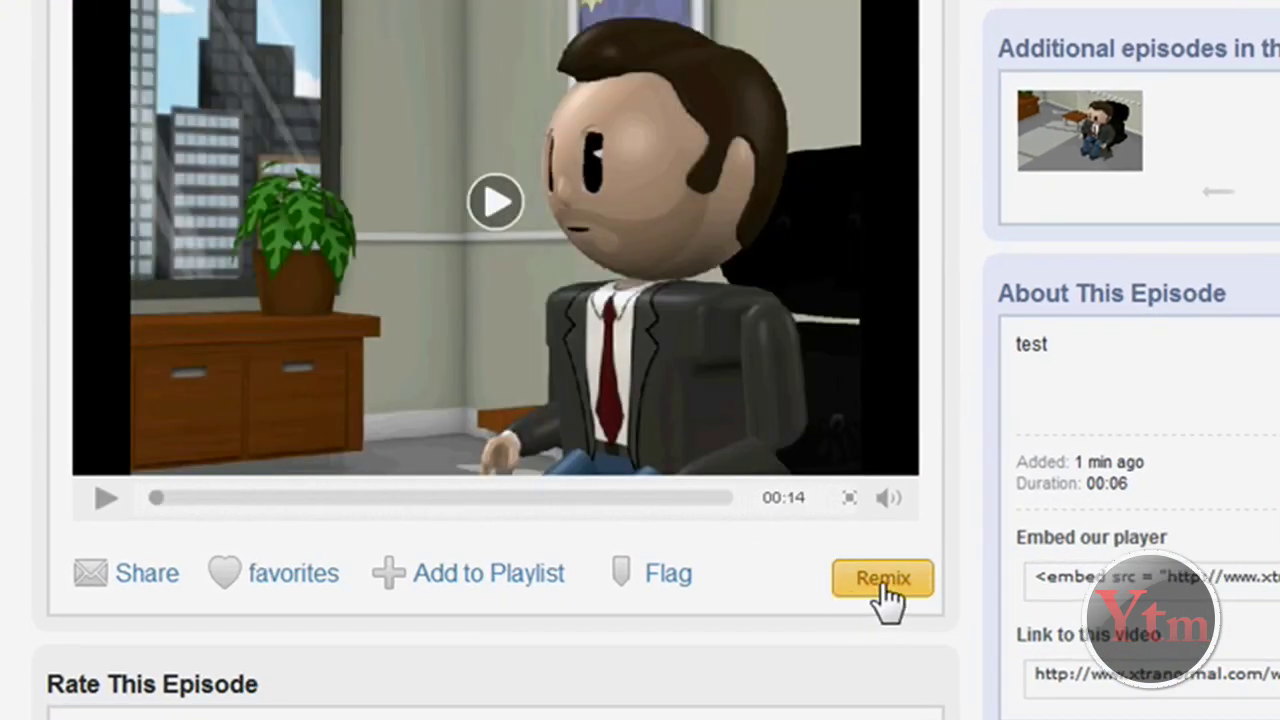
scroll(950, 510, down, 2)
scroll(947, 505, up, 1)
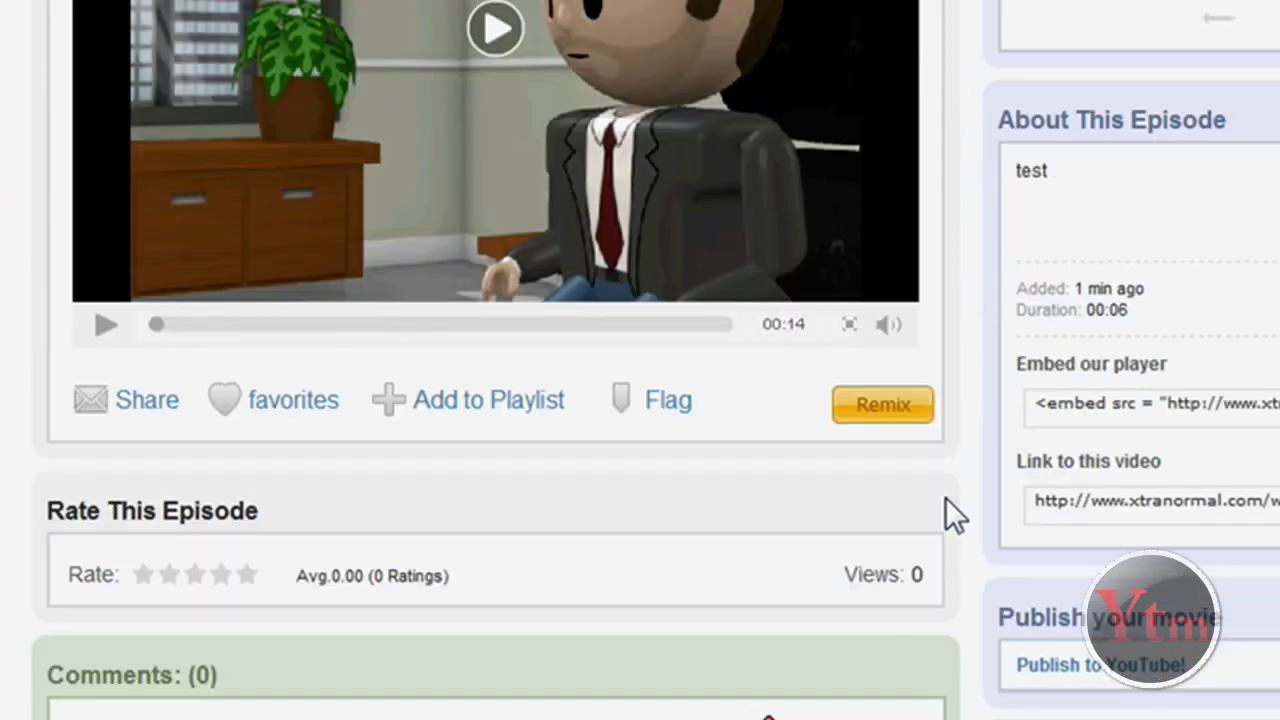
scroll(957, 476, down, 2)
scroll(959, 464, up, 3)
scroll(959, 468, up, 2)
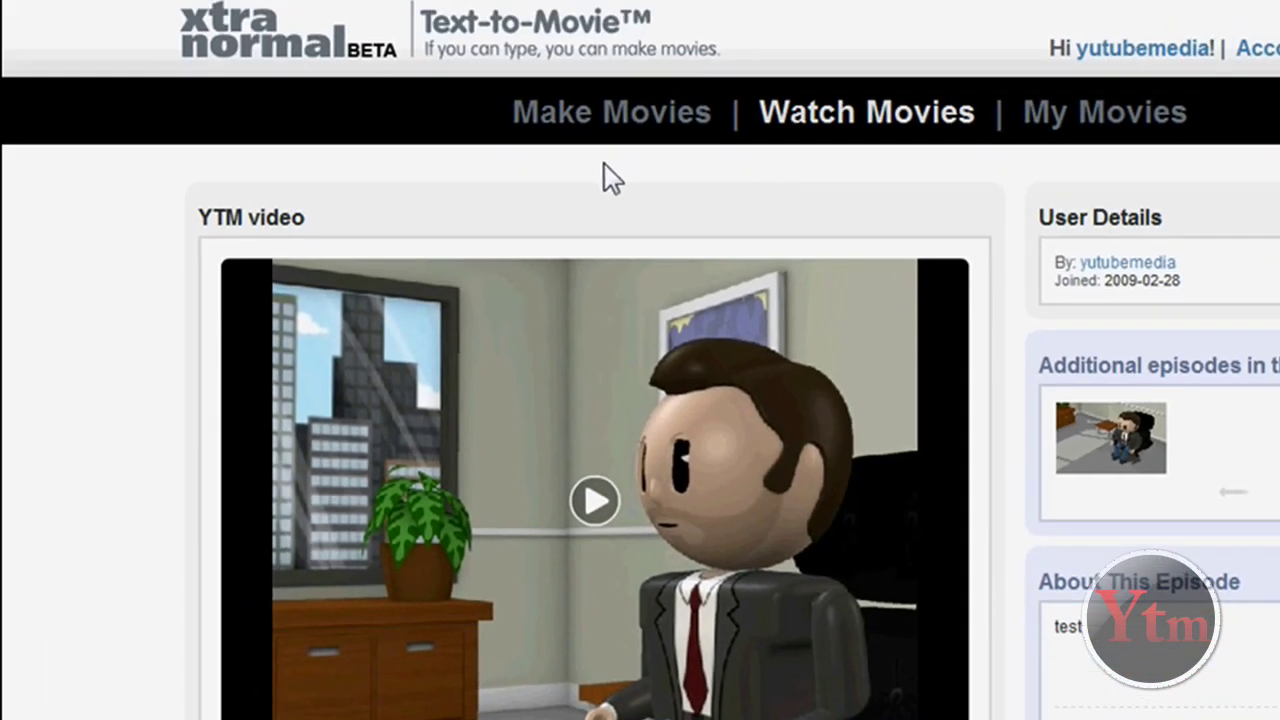
From the home page, open a featured cardboard-box movie in the editor and browse its 'I wish…' lines
click(250, 42)
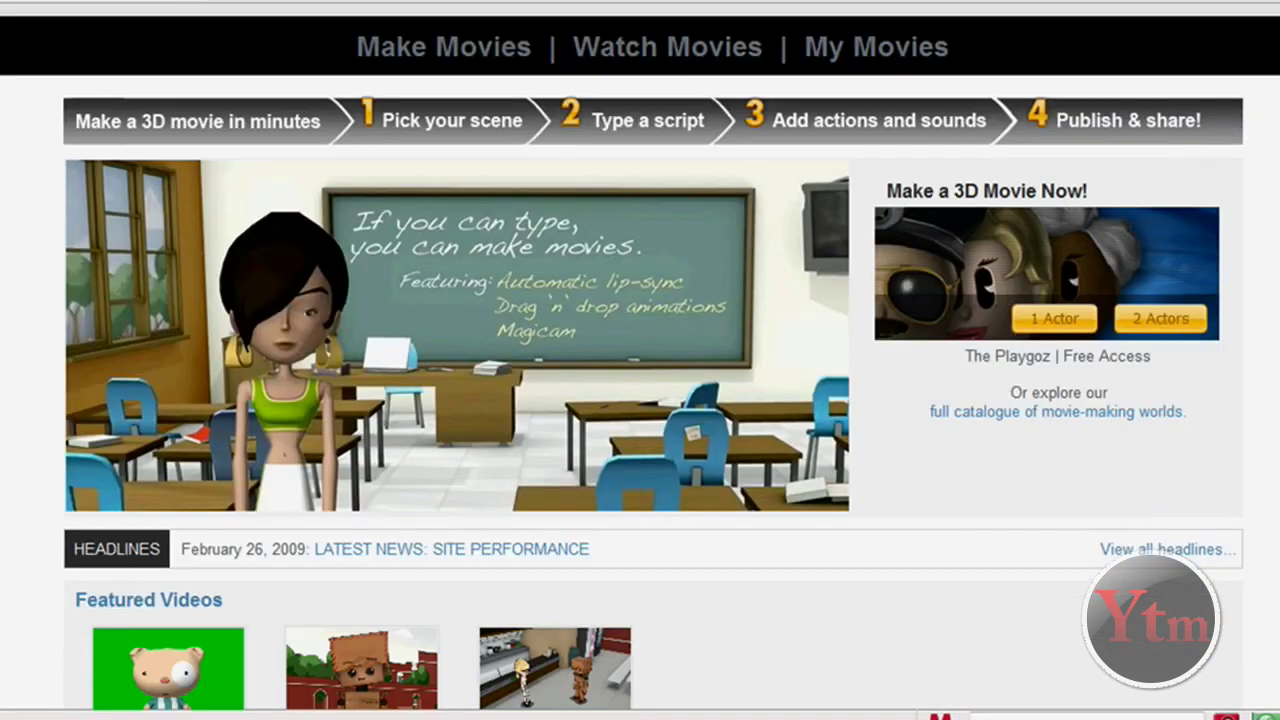
scroll(206, 251, down, 3)
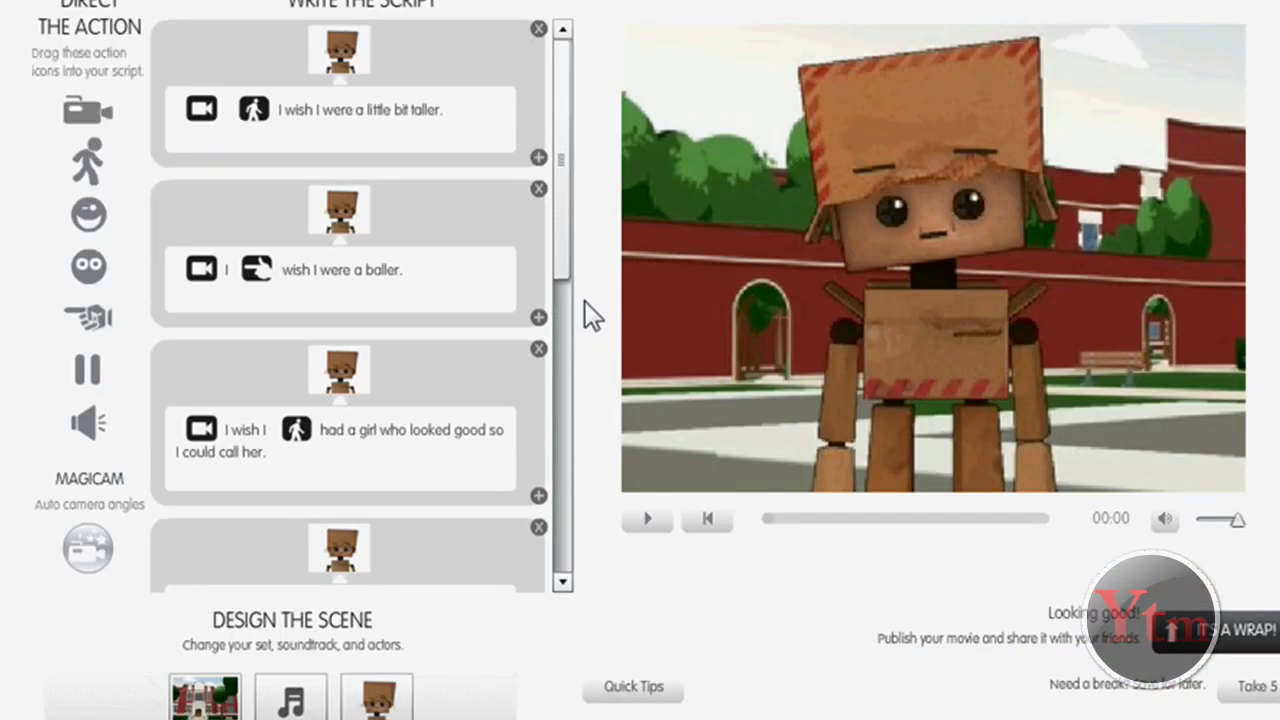
mouse_move(556, 80)
mouse_down()
mouse_move(547, 240)
mouse_move(568, 455)
mouse_move(600, 51)
mouse_up()
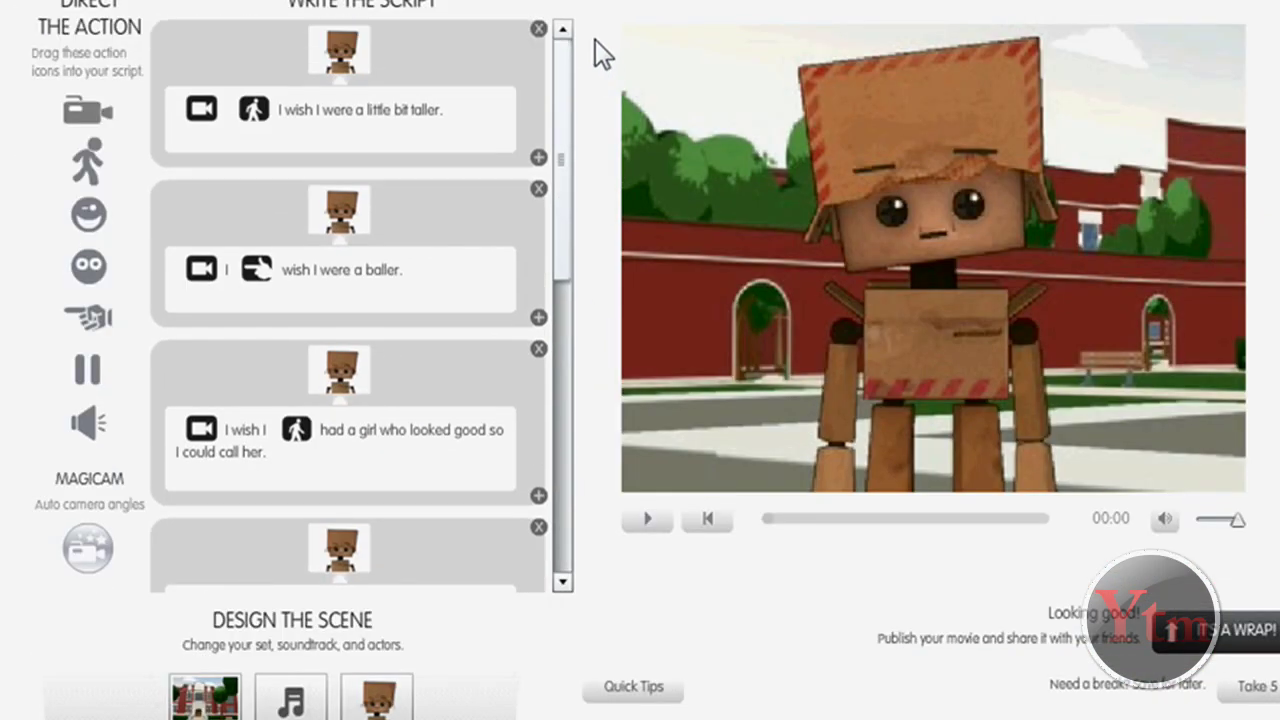
scroll(598, 133, up, 2)
scroll(596, 130, down, 1)
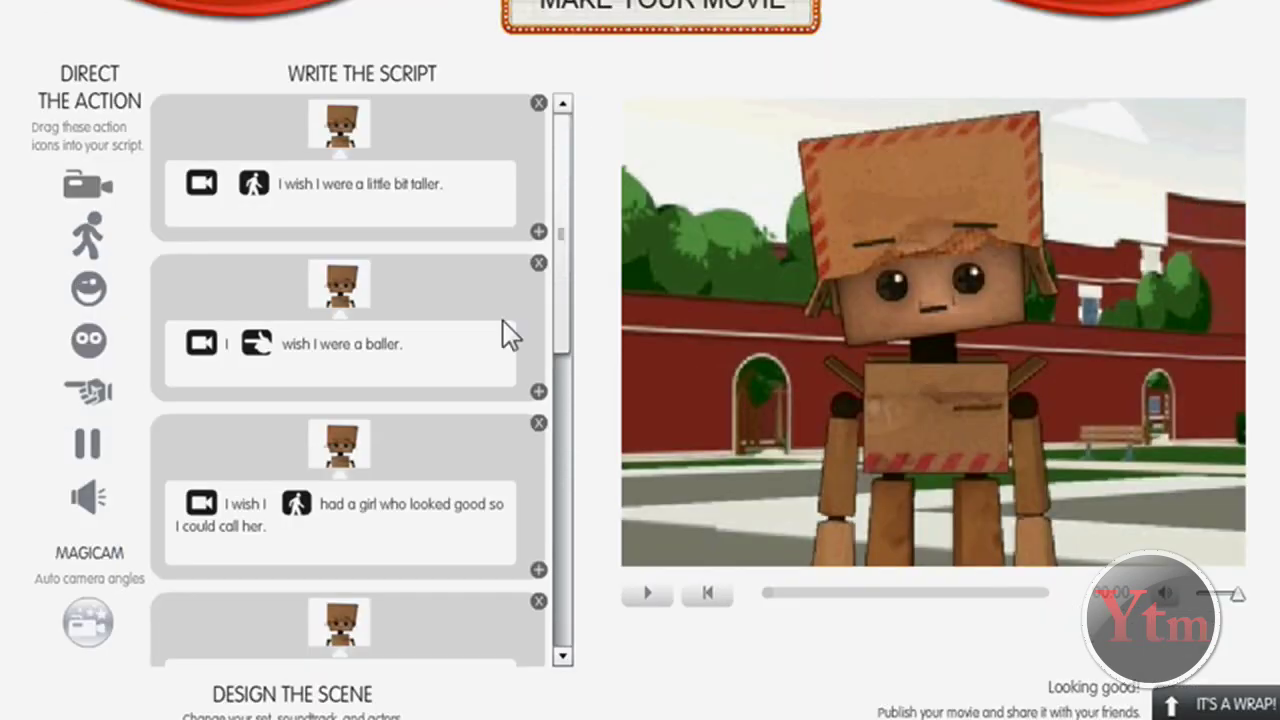
drag(404, 346, 280, 346)
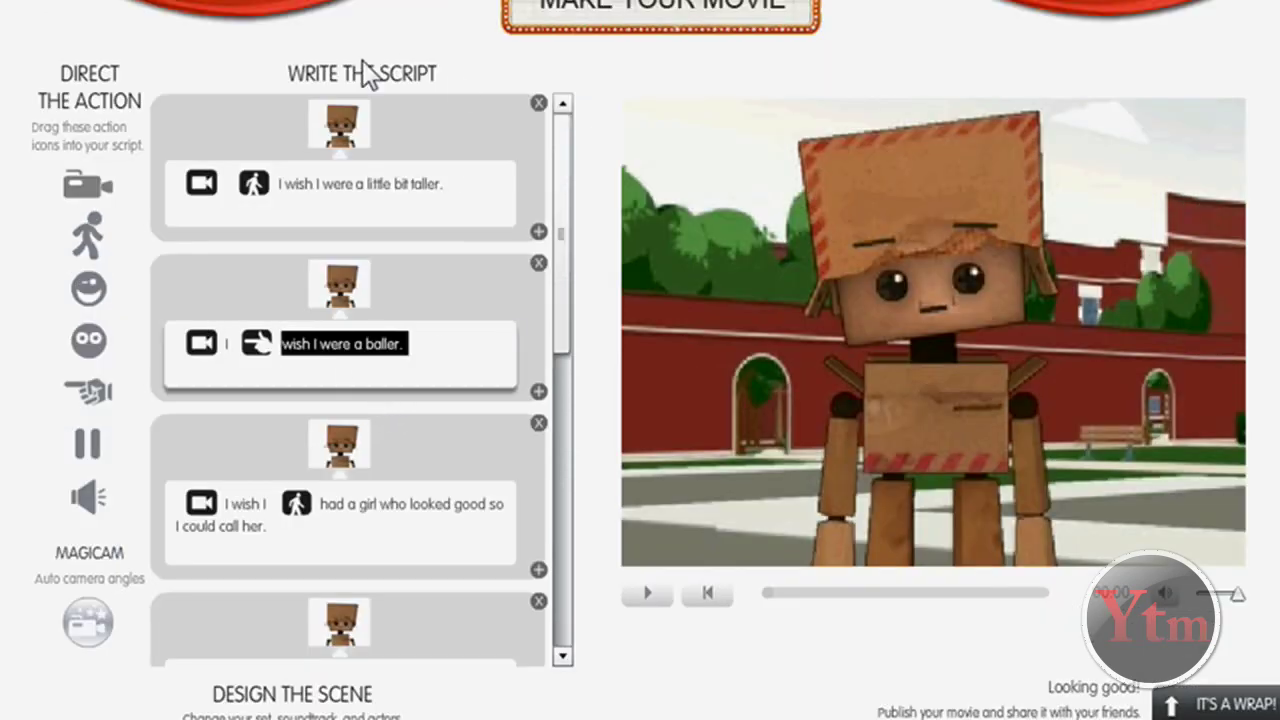
drag(562, 183, 603, 248)
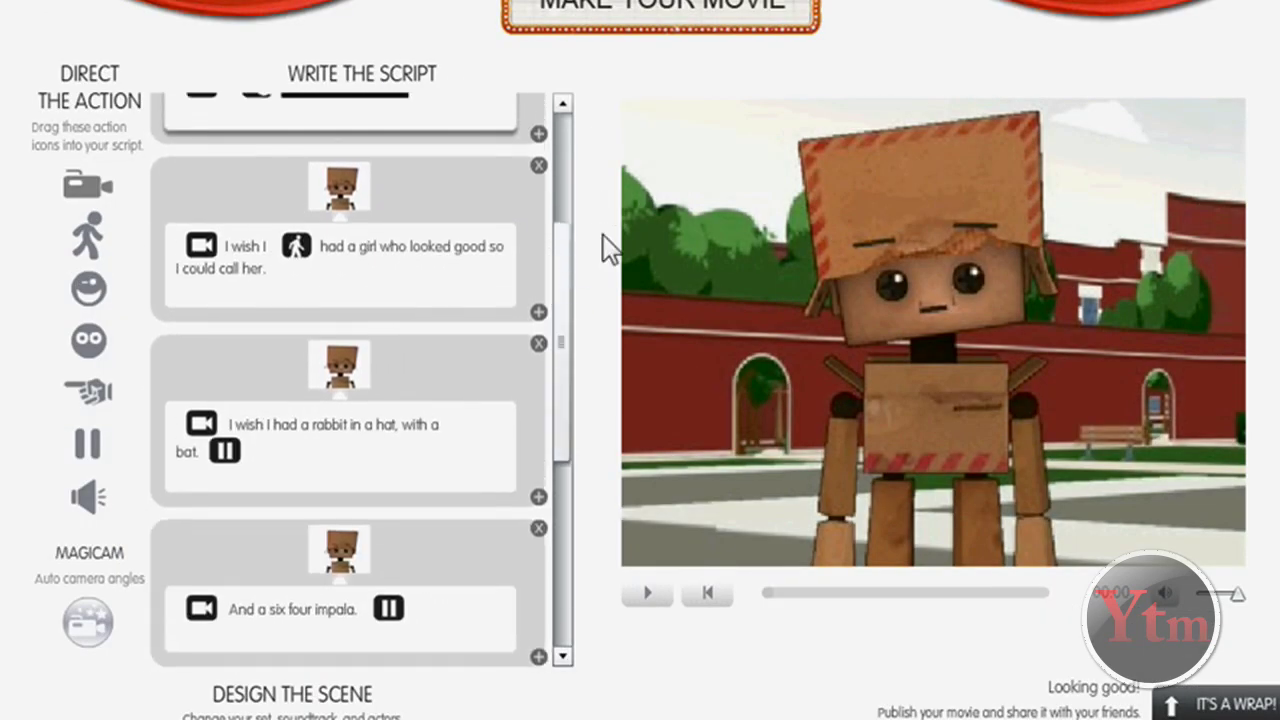
scroll(590, 222, up, 3)
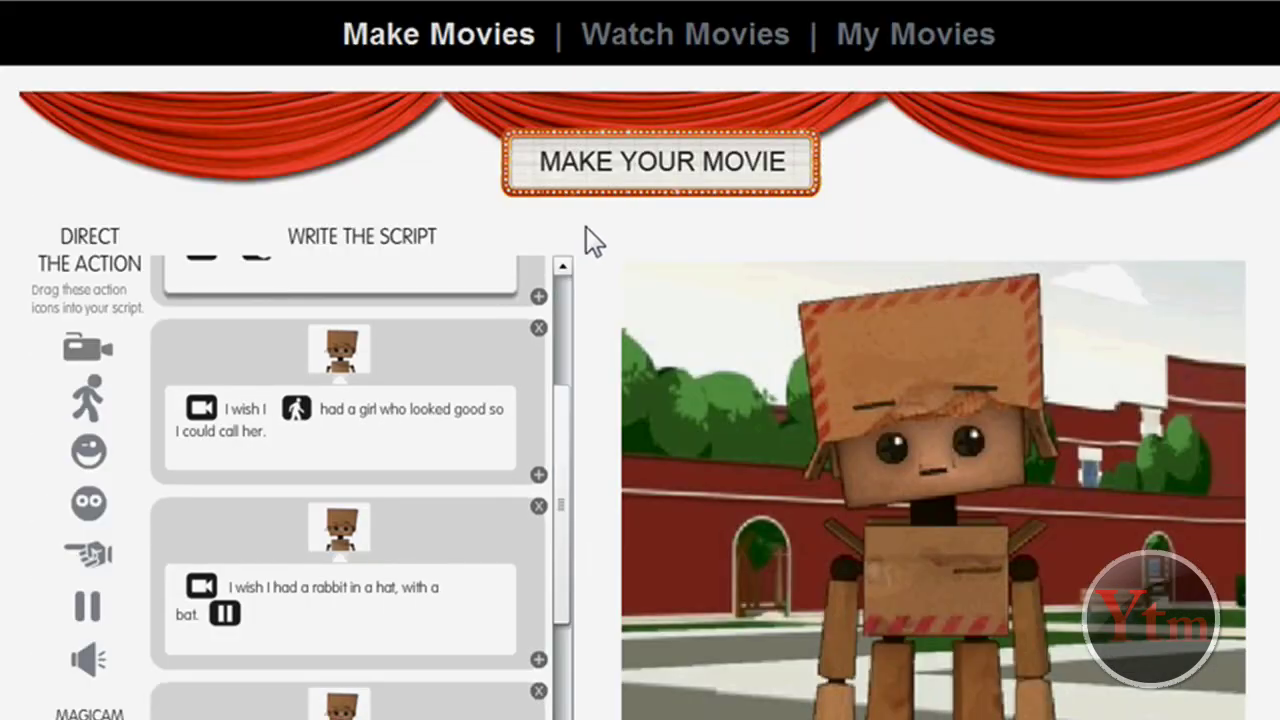
Scroll the YTM video watch page to view the rendered movie and its episode details
scroll(586, 227, up, 1)
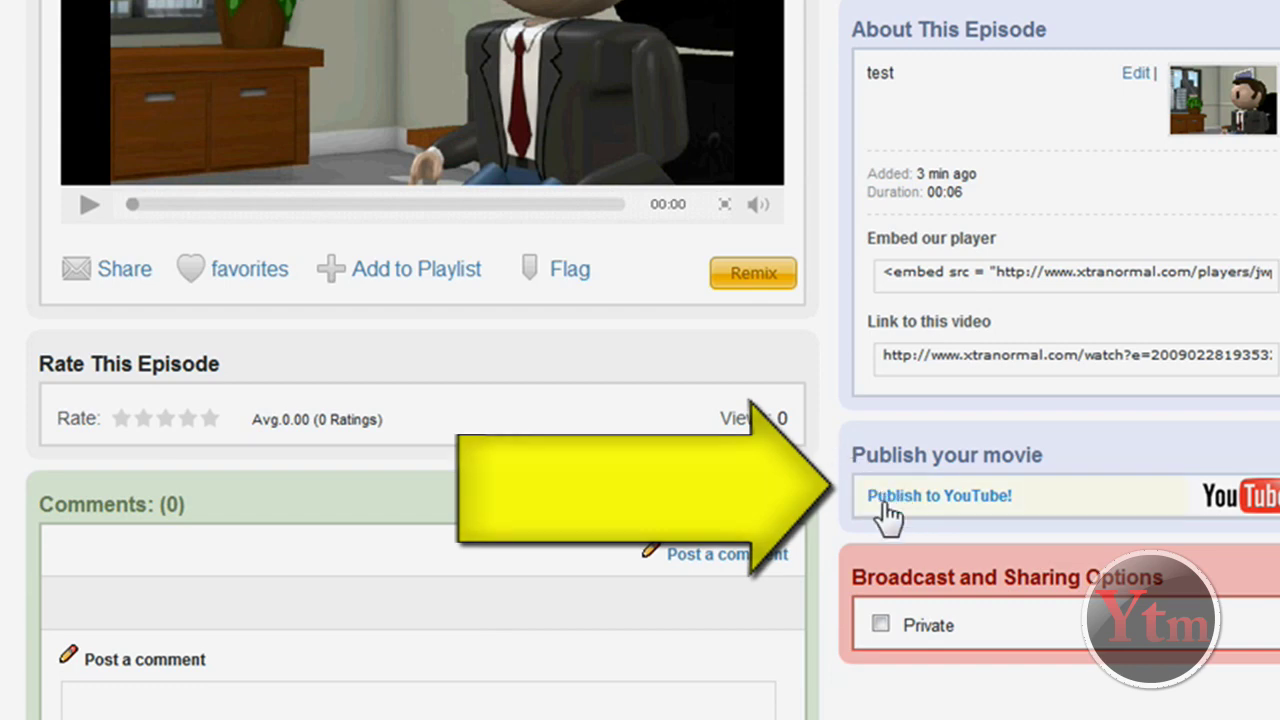
scroll(817, 430, up, 5)
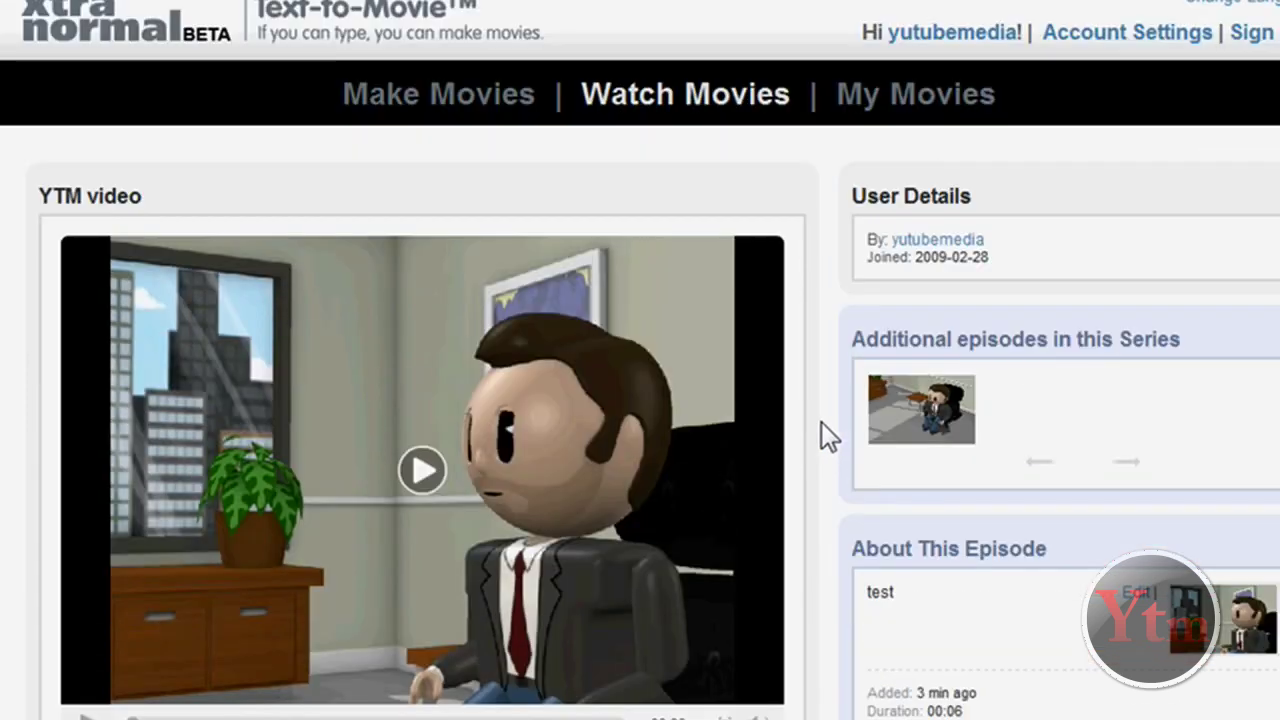